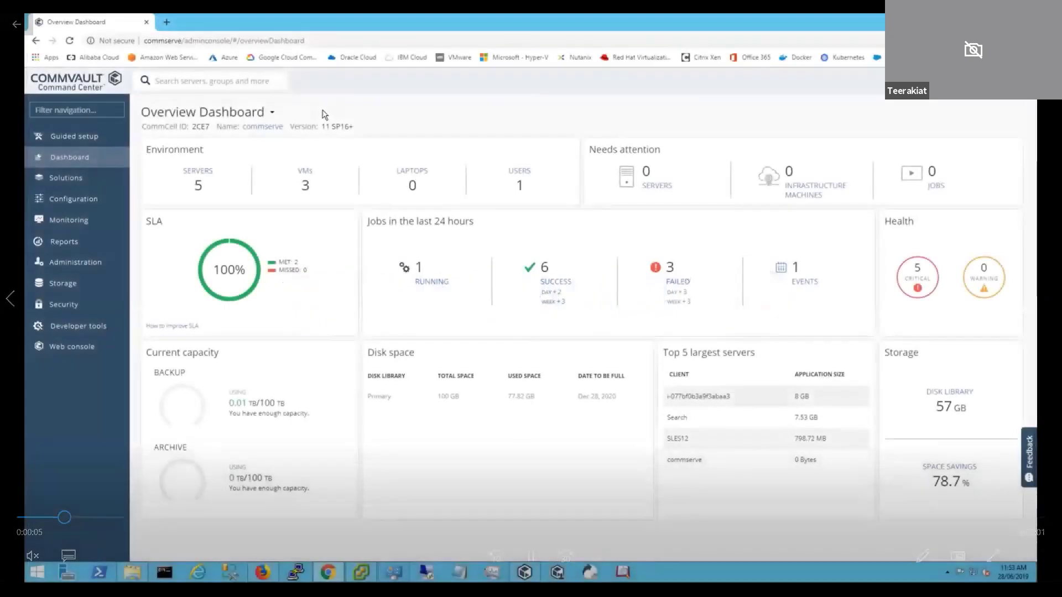
- Switch to the Virtualization Dashboard and list all protected virtual machines
left_click(273, 113)
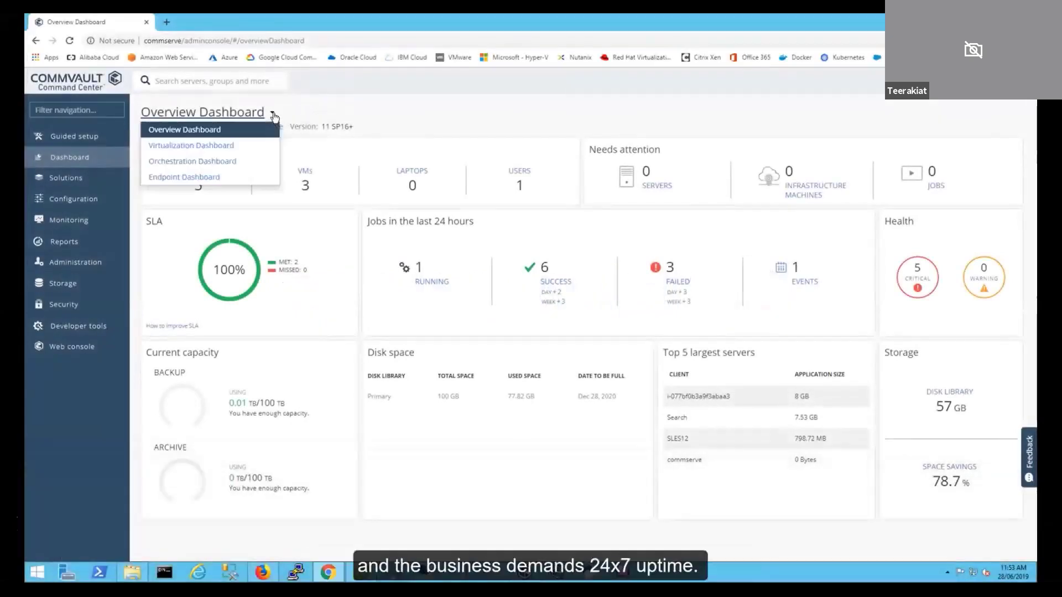
left_click(209, 145)
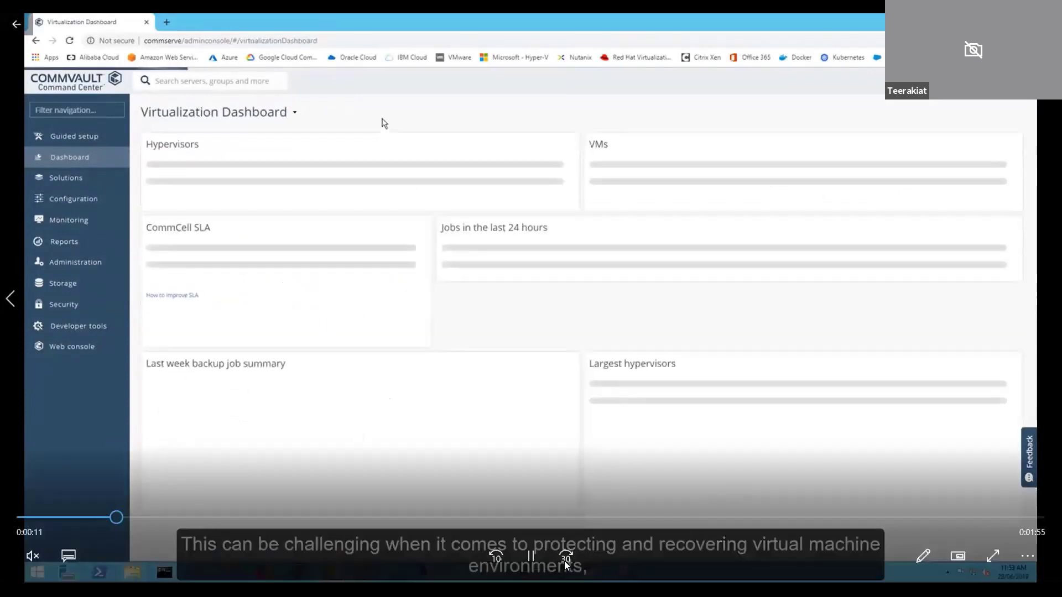
left_click(532, 556)
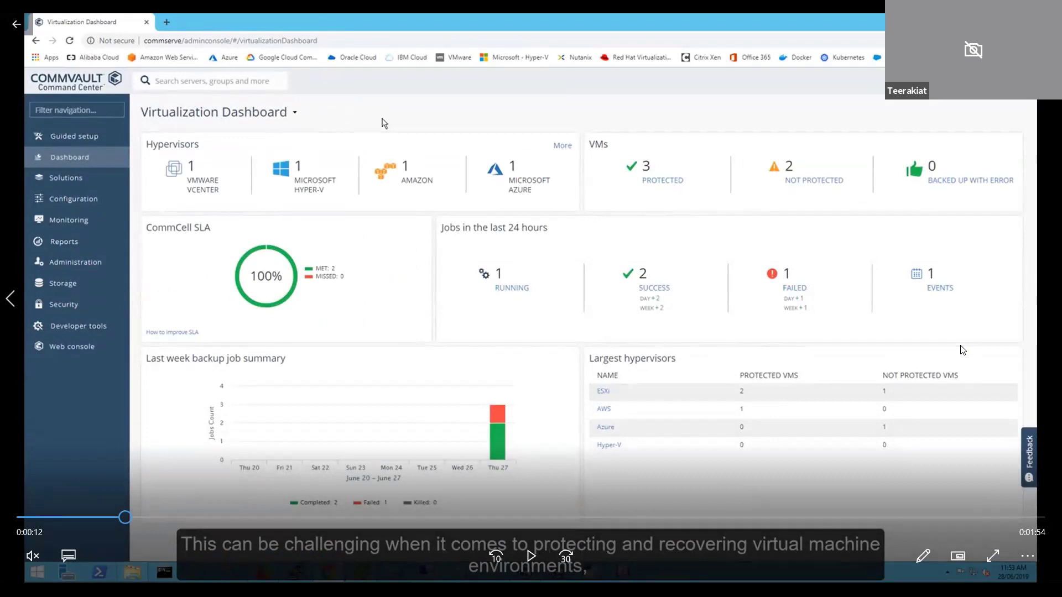
key("space")
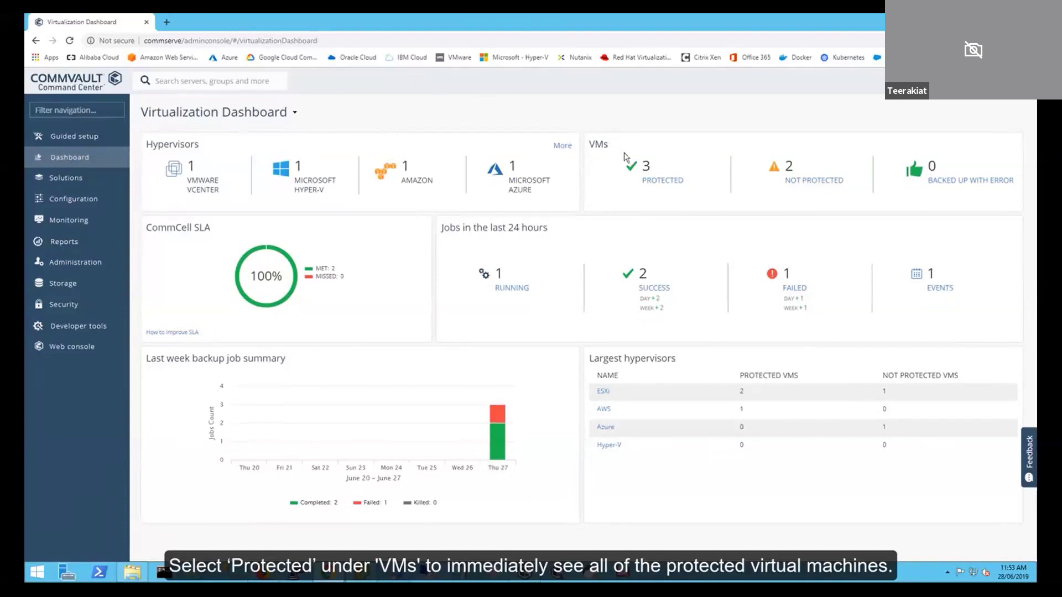
left_click(653, 176)
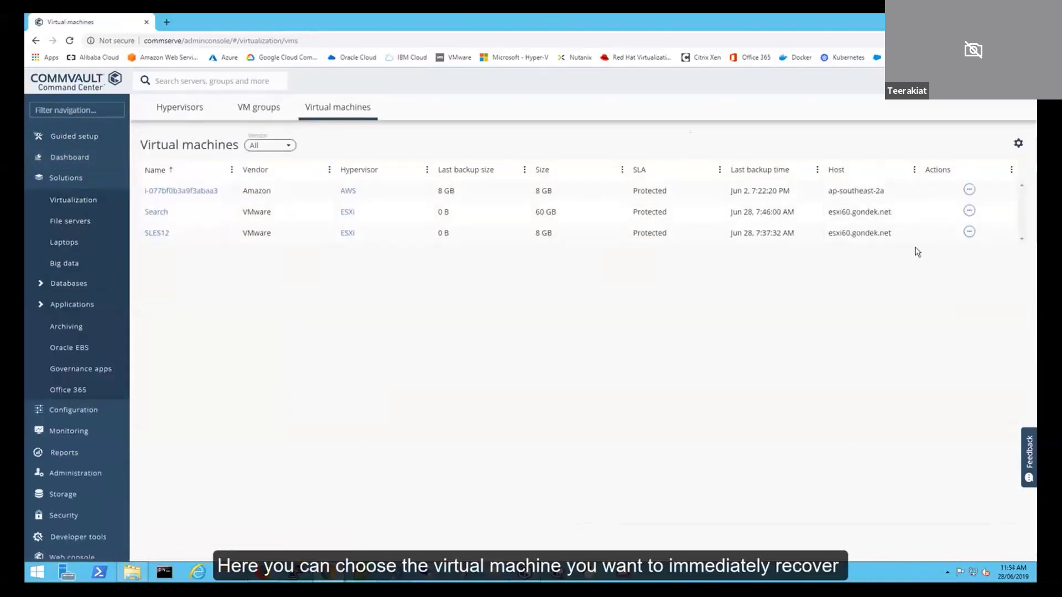
- Start a restore of the SLES12 virtual machine using the Live recovery restore type
left_click(968, 235)
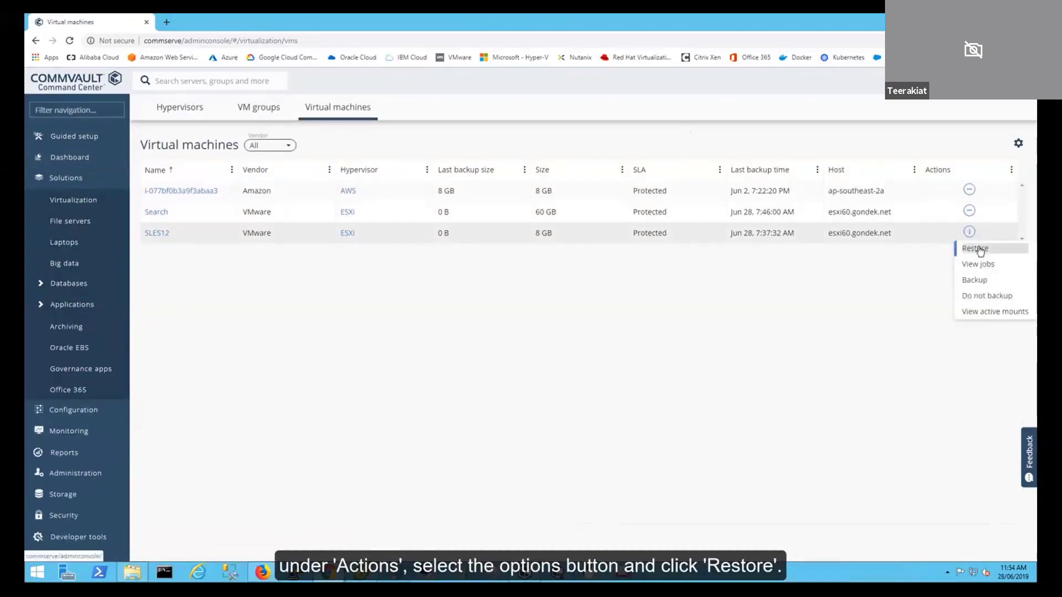
left_click(980, 250)
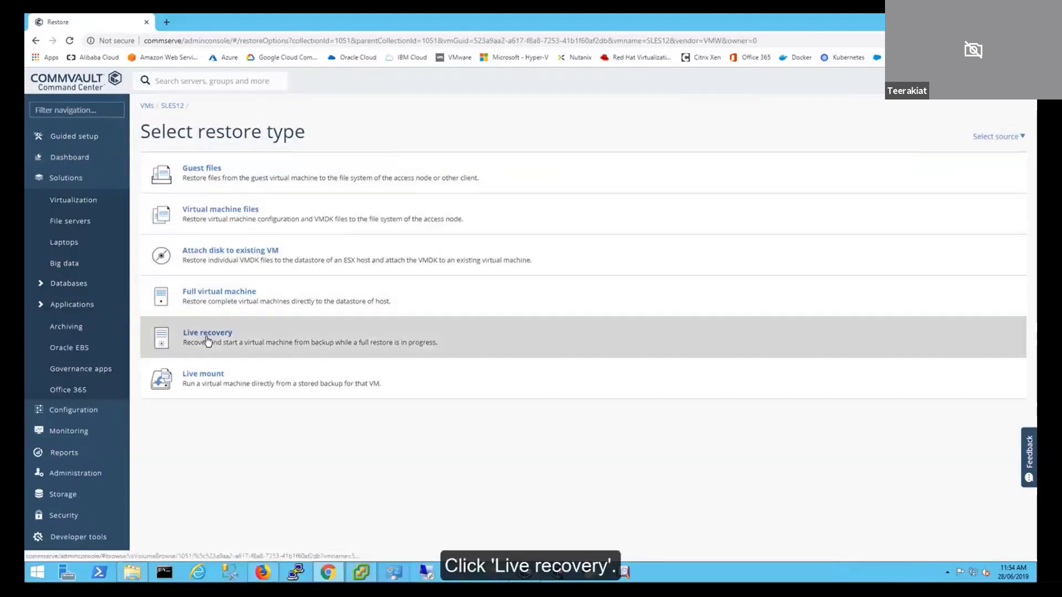
left_click(207, 339)
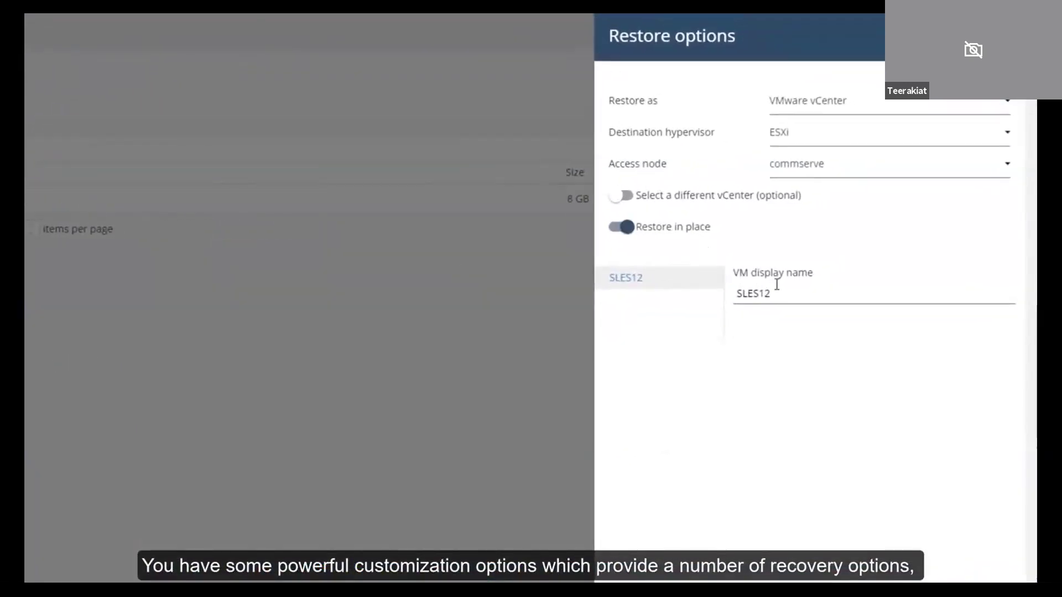
- Set the VM display name to SLES12-LiveRecover and submit the live recovery with the default restore options
left_click(783, 293)
type("-LiveRecover")
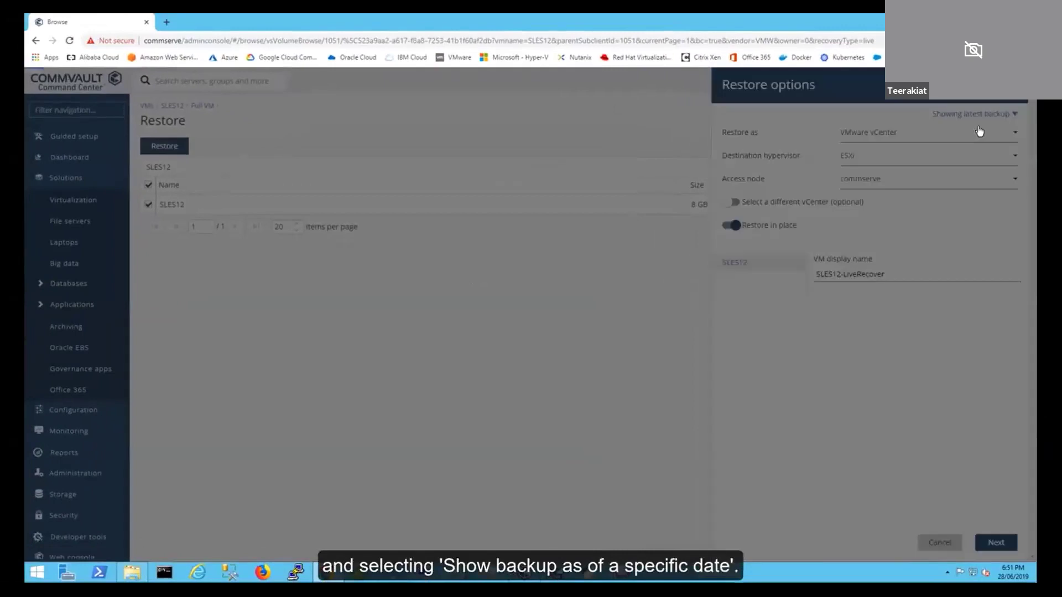
left_click(978, 127)
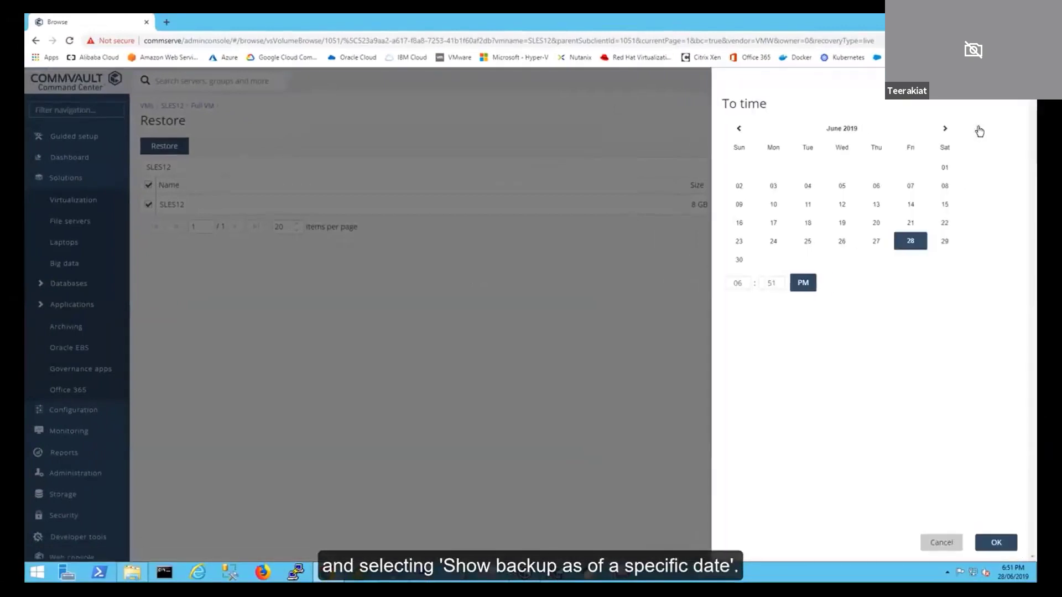
left_click(842, 242)
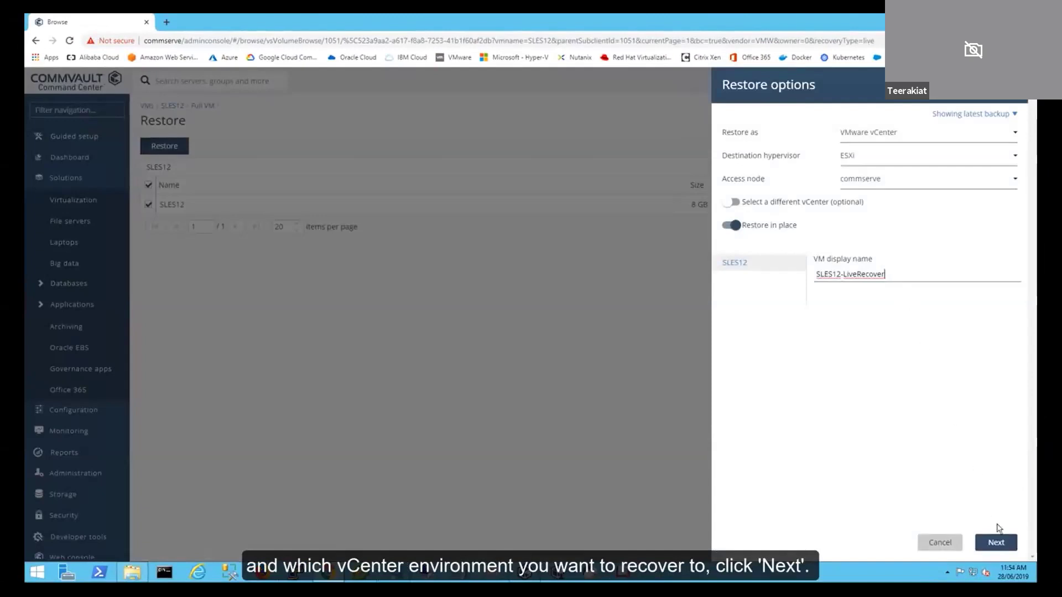
left_click(996, 543)
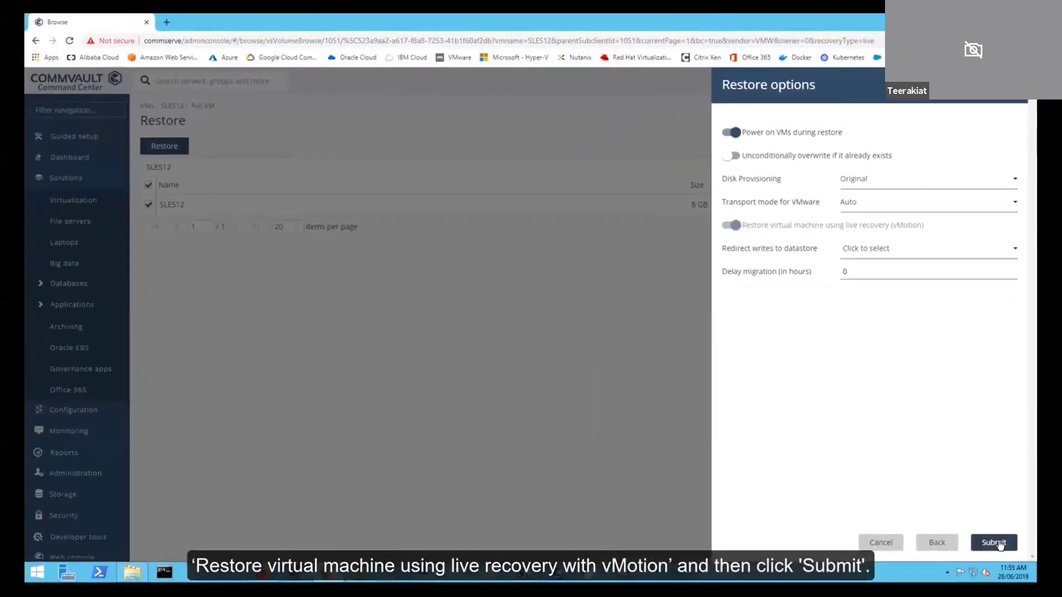
left_click(994, 543)
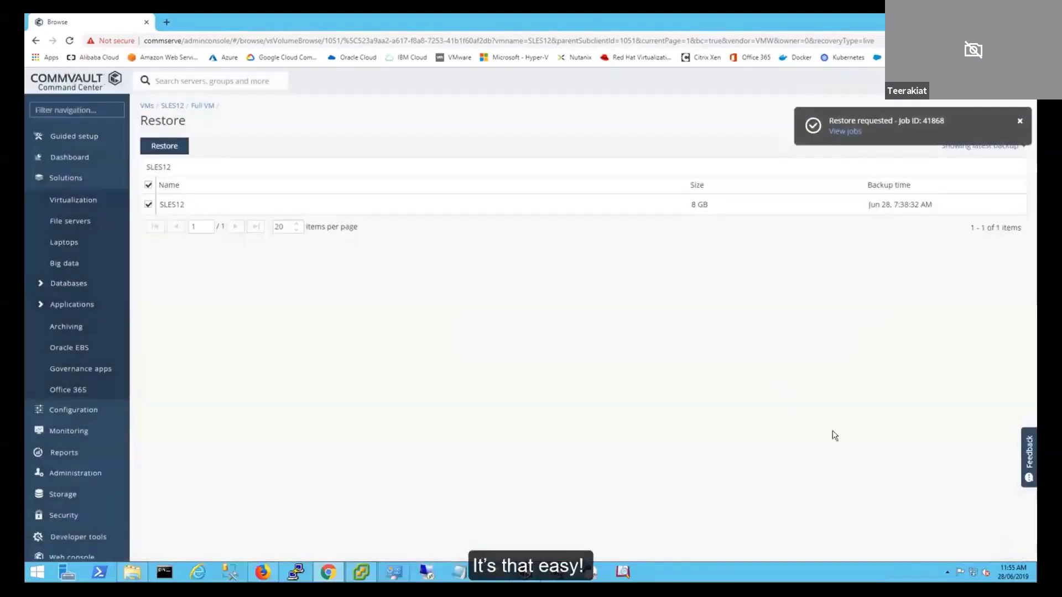
- In VMware ESXi, refresh the virtual machine list and select the SLES12-LiveRecover virtual machine
left_click(845, 132)
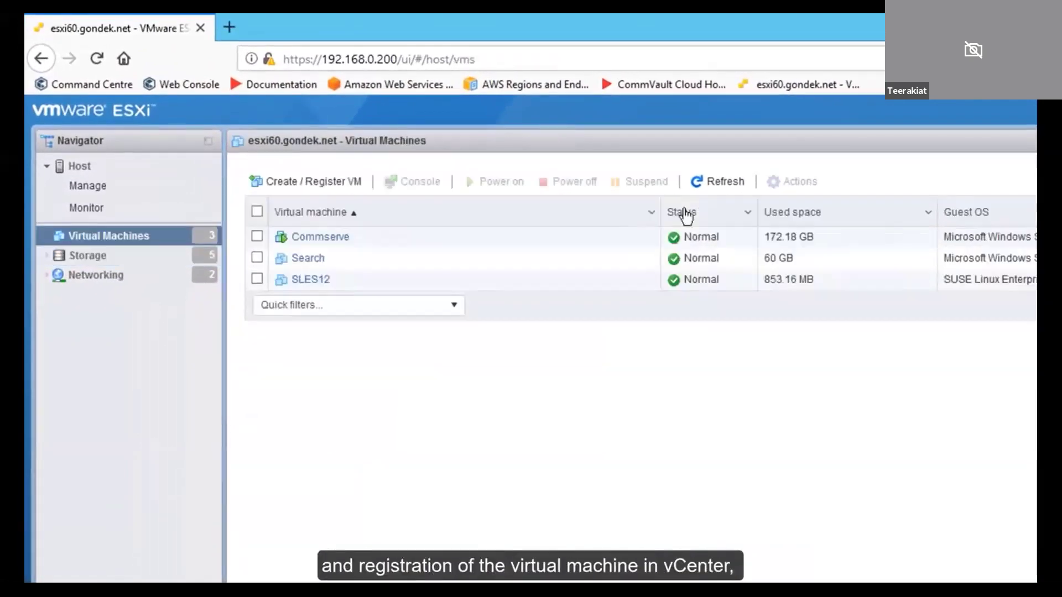
left_click(722, 181)
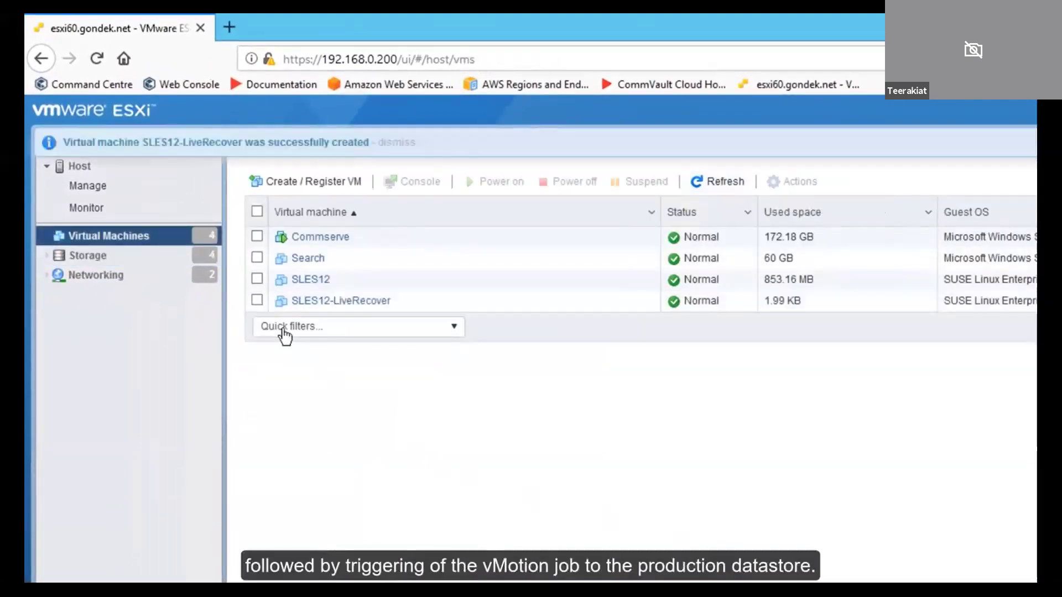
left_click(258, 300)
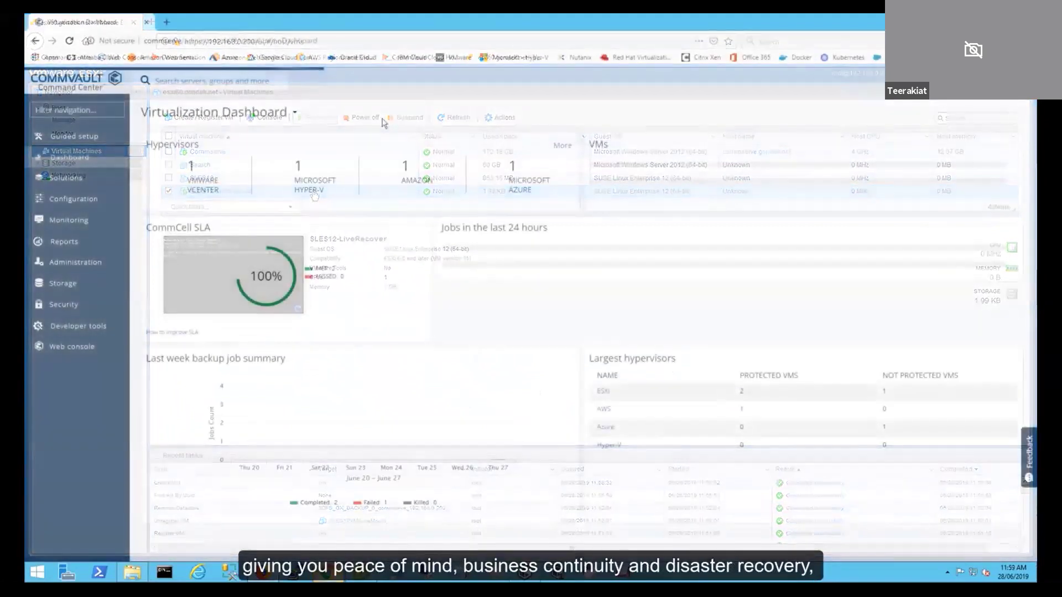
- Switch to the Commvault Live Mount Demo video in the media player and play it
mouse_move(1027, 399)
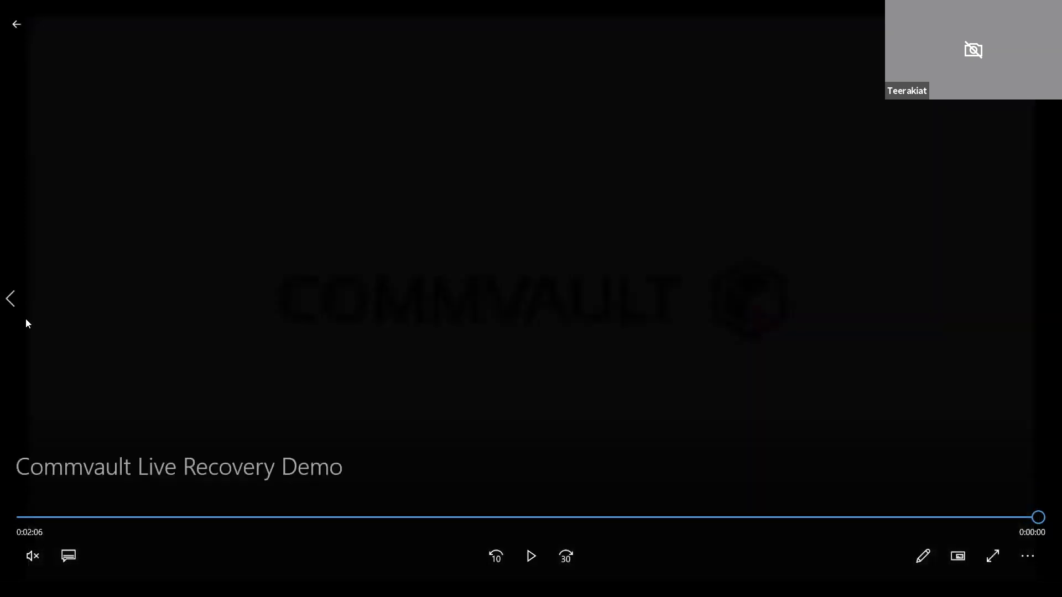
left_click(5, 313)
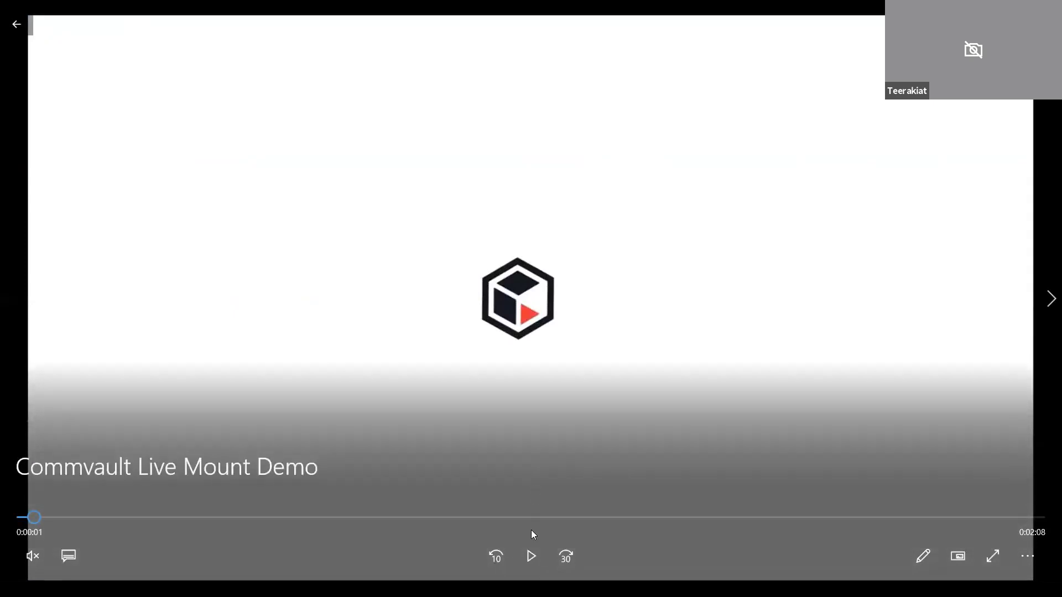
left_click(531, 556)
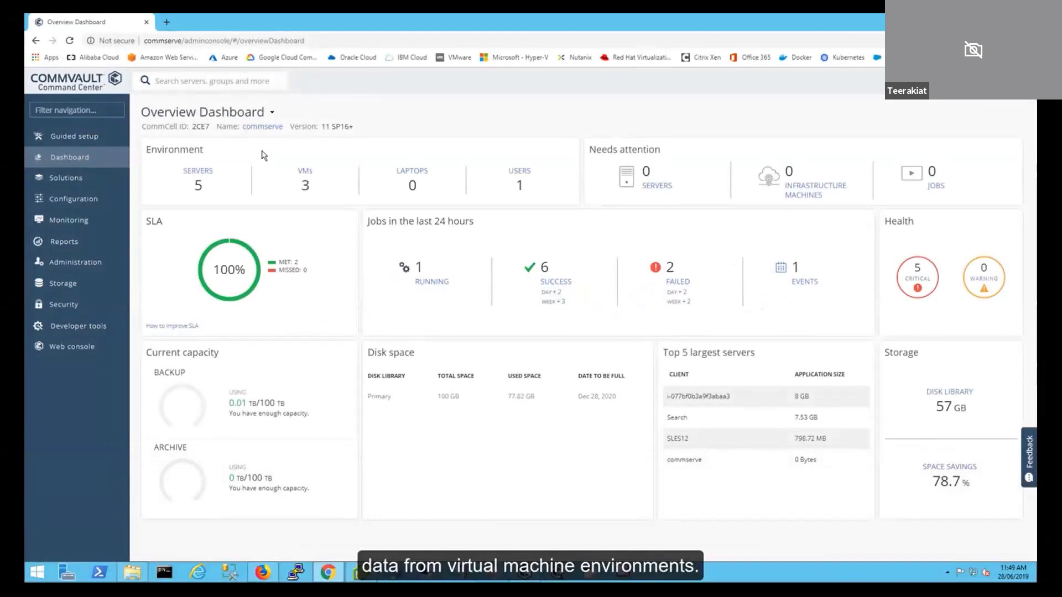
- Open the Virtualization Dashboard in Command Center and show the protected virtual machines
left_click(272, 113)
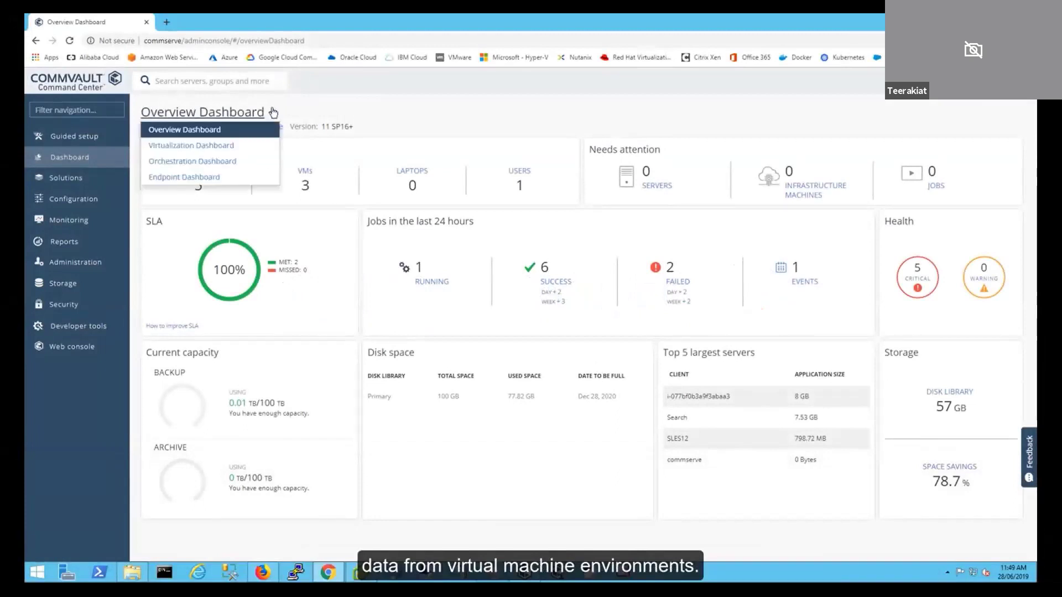
left_click(234, 146)
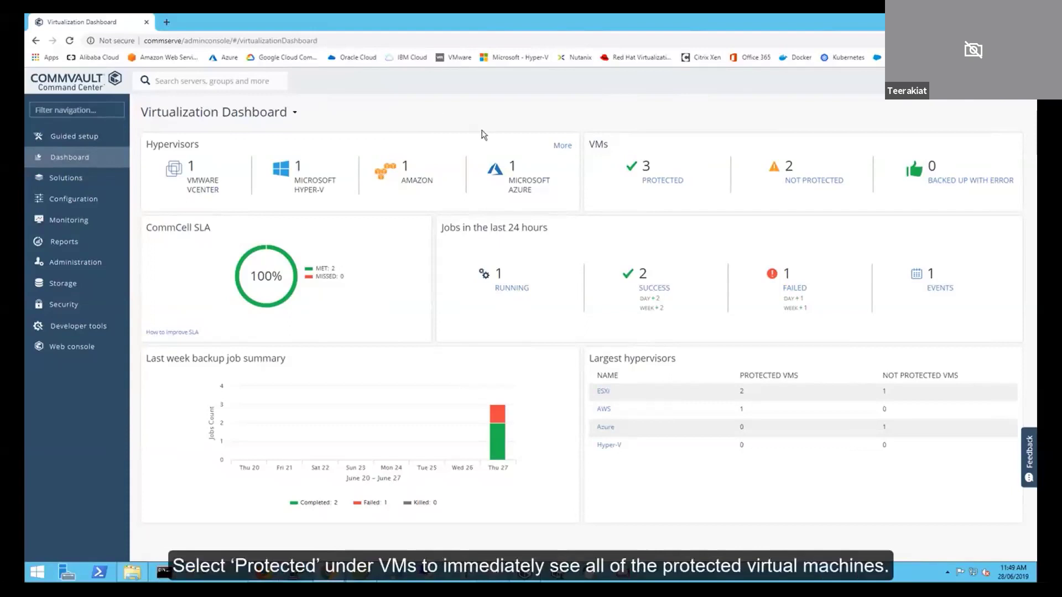
left_click(656, 181)
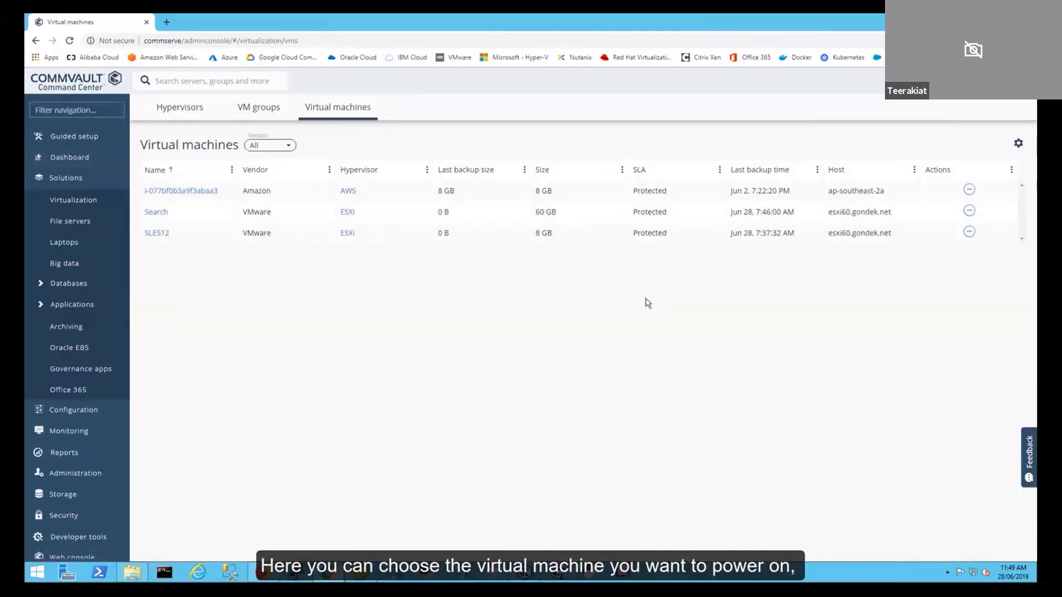
- Start a restore of the SLES12 virtual machine using the Live mount restore type
left_click(970, 232)
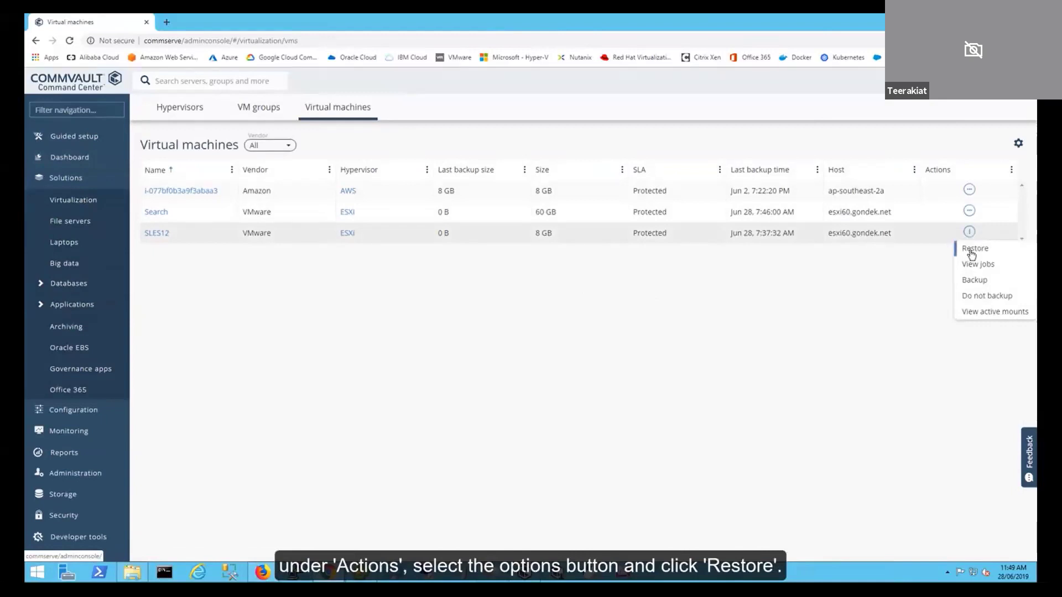
left_click(972, 248)
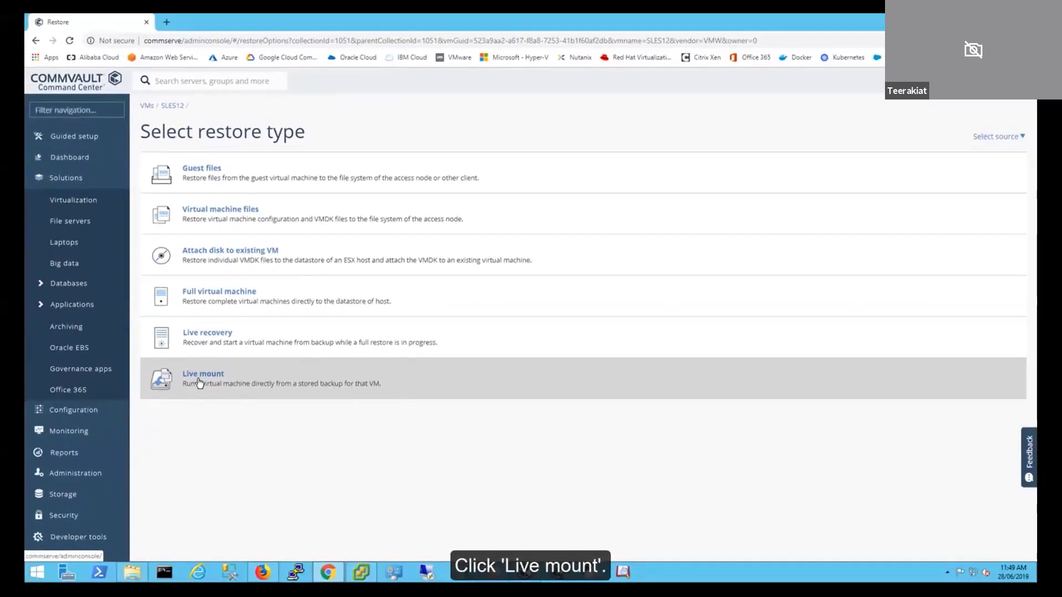
left_click(199, 382)
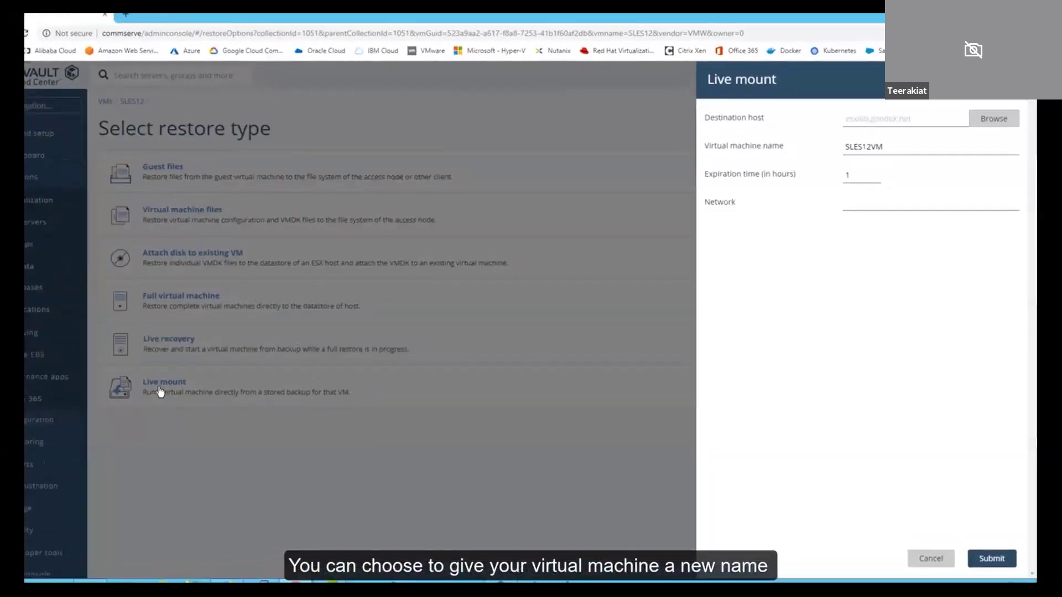
- Name the live-mounted virtual machine SLES12VM-LiveMount, set its expiration time to 2 hours, and submit the live mount with no network connection
left_click(894, 143)
type("-LiveMount")
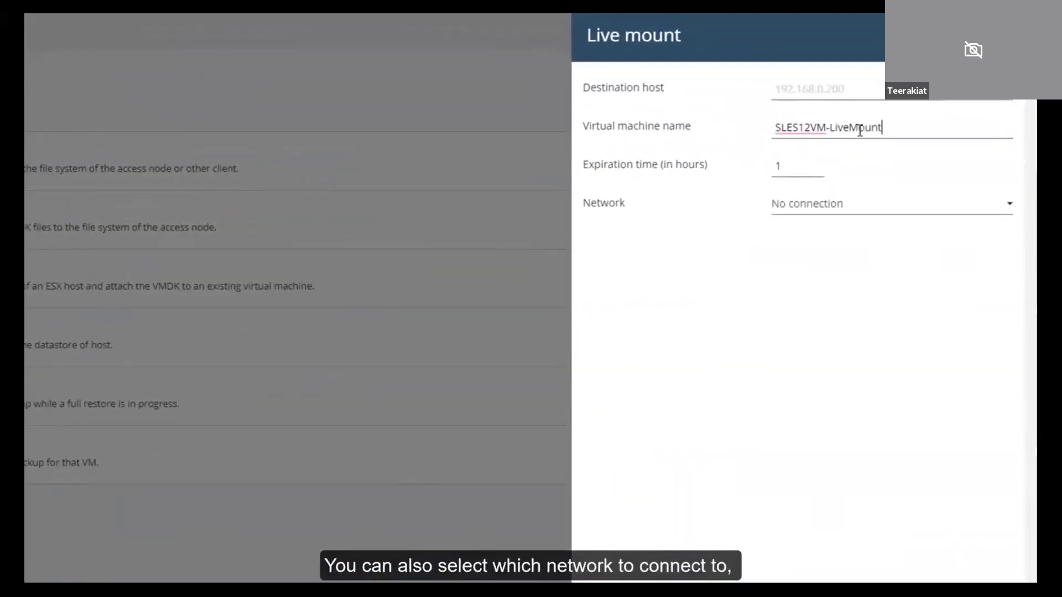
left_click(815, 162)
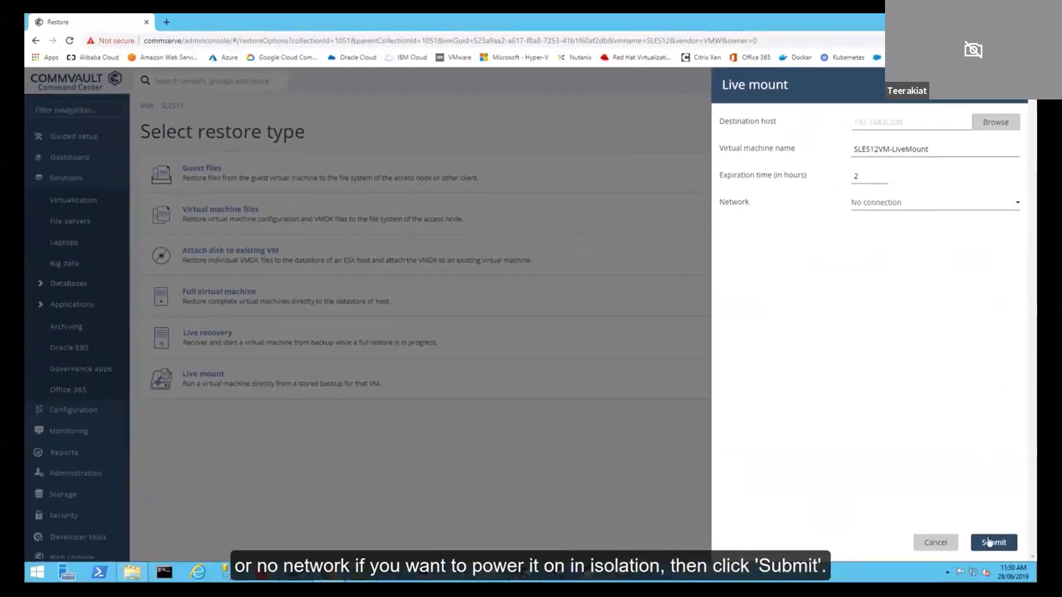
left_click(989, 542)
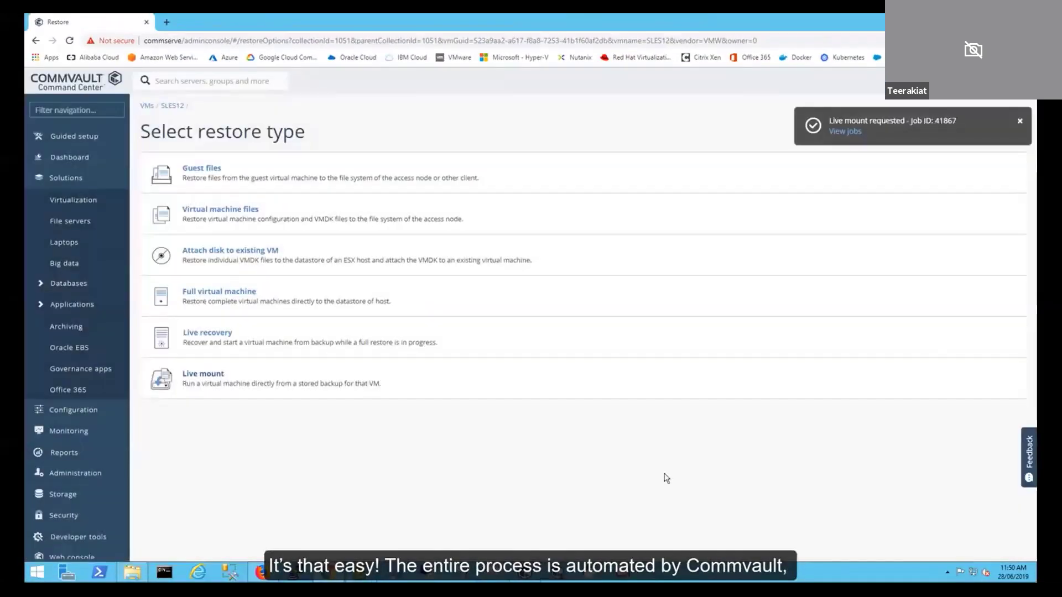
- Switch to VMware ESXi and view the host's virtual machine list
left_click(841, 132)
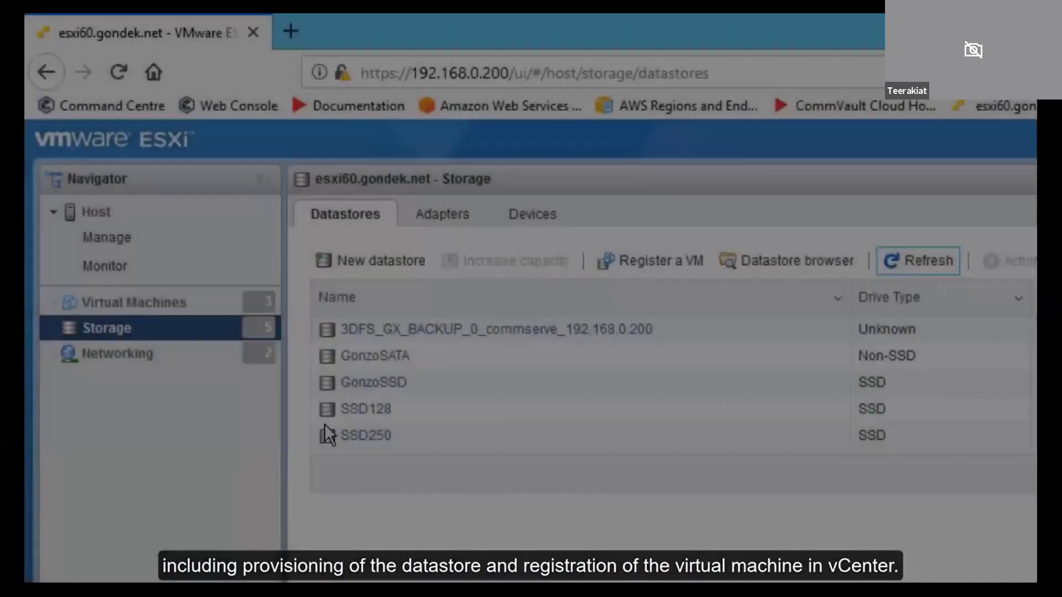
left_click(194, 302)
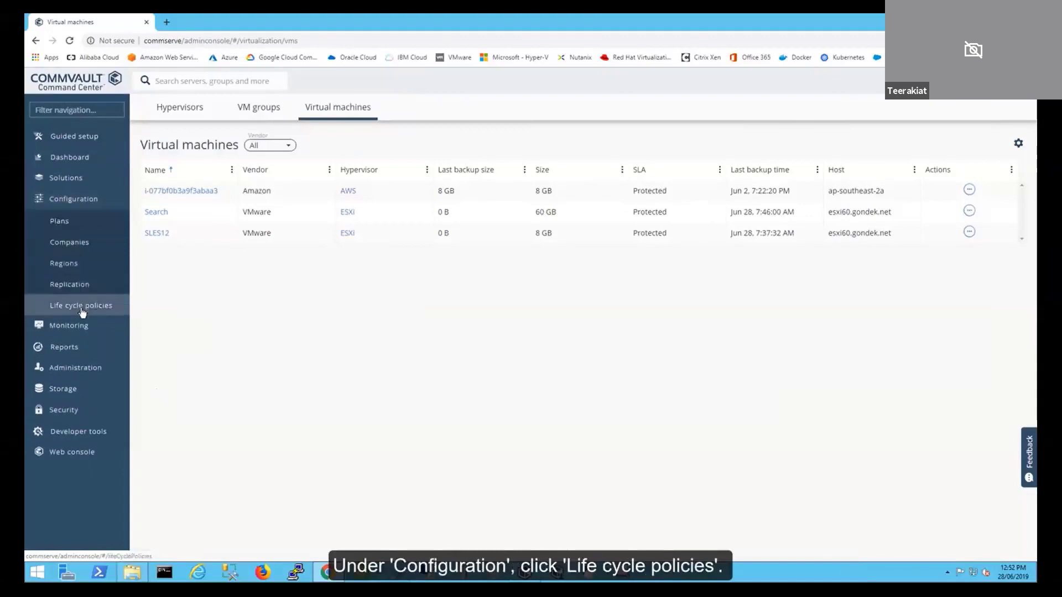
- Open the life cycle policies in Command Center and choose Life cycle policy as the policy category
left_click(81, 307)
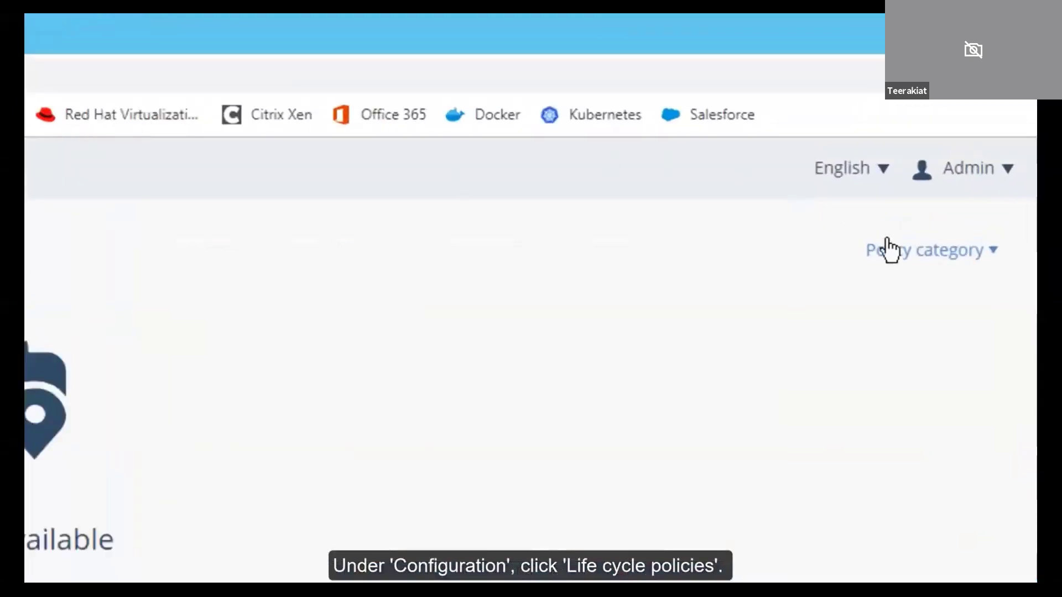
left_click(994, 256)
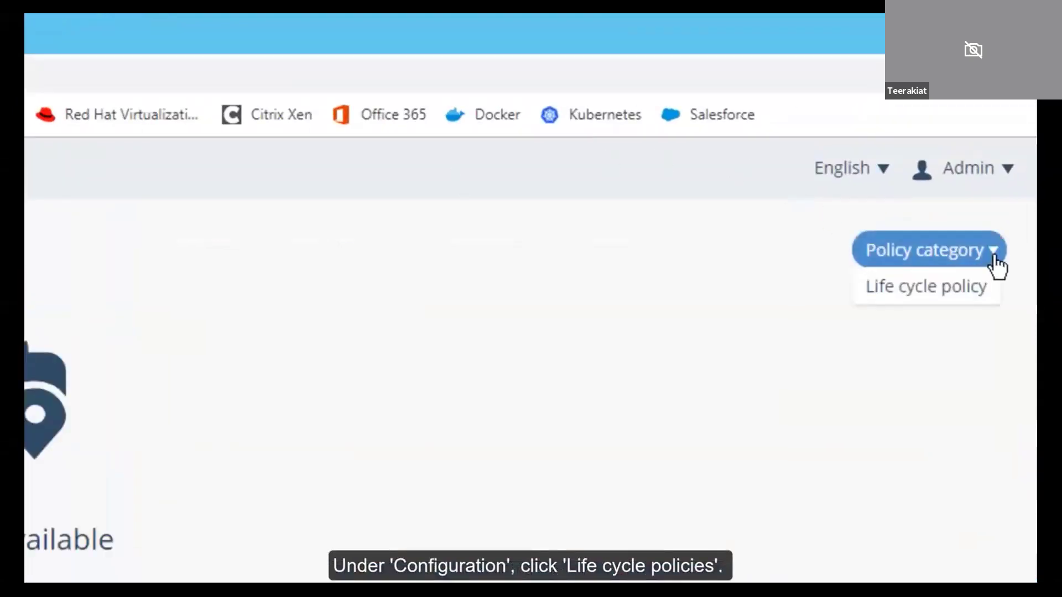
left_click(964, 292)
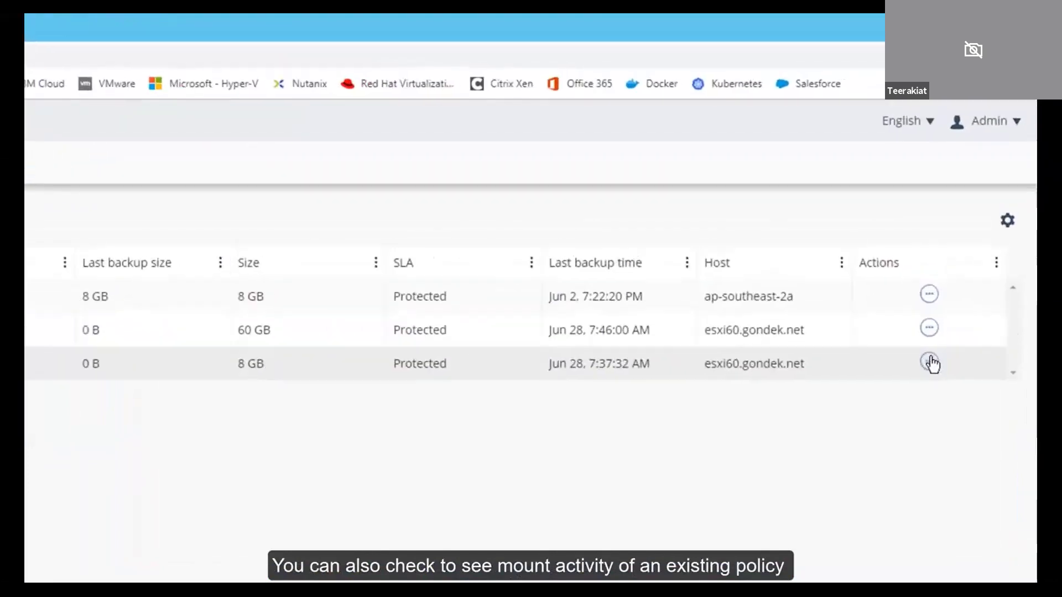
- Open the list of actions for the 8 GB virtual machine hosted on esxi60.gondek.net
left_click(930, 362)
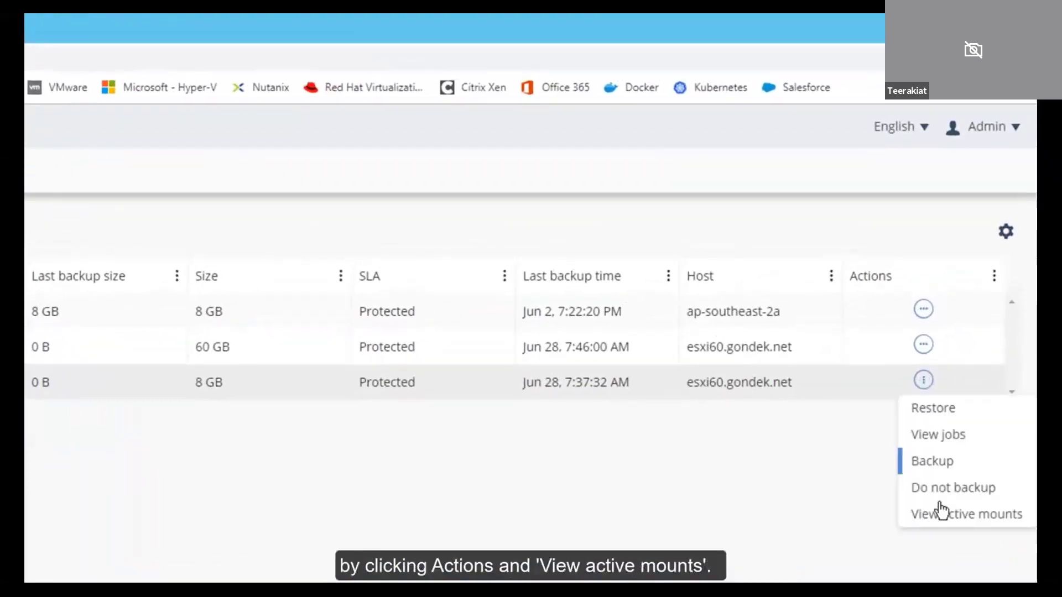
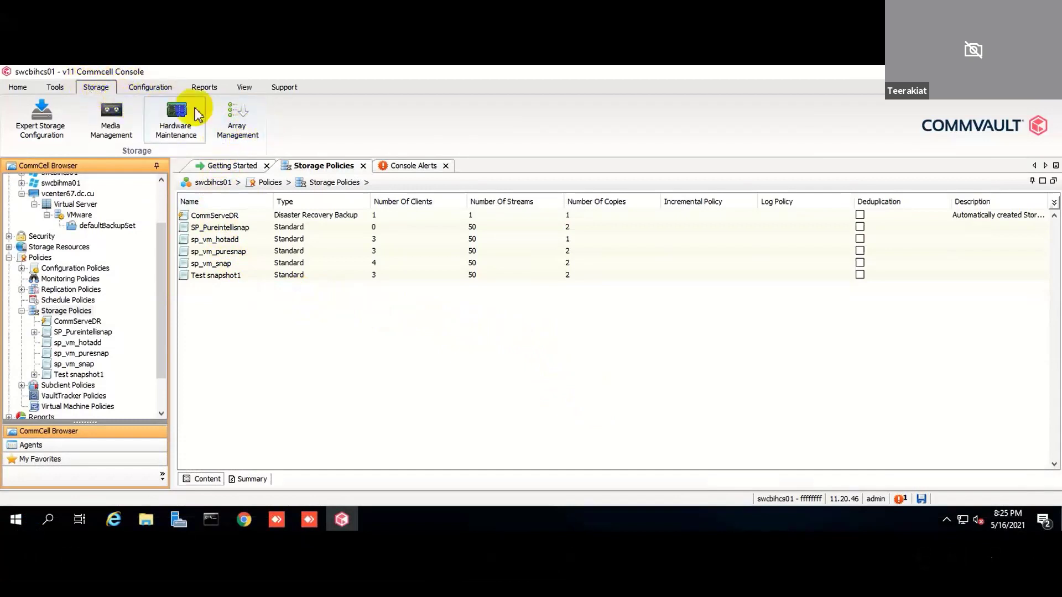
- Switch to the CommCell Console and open Array Management to view the configured arrays
left_click(260, 147)
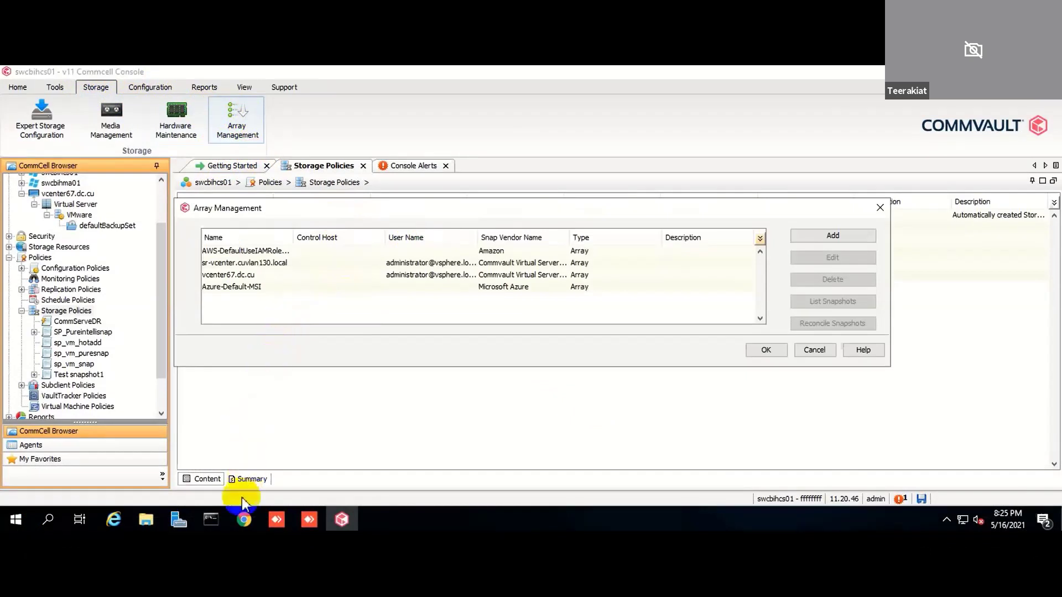
- Switch to the Pure Storage login page in Chrome and log in as pureuser with the account password
mouse_move(244, 523)
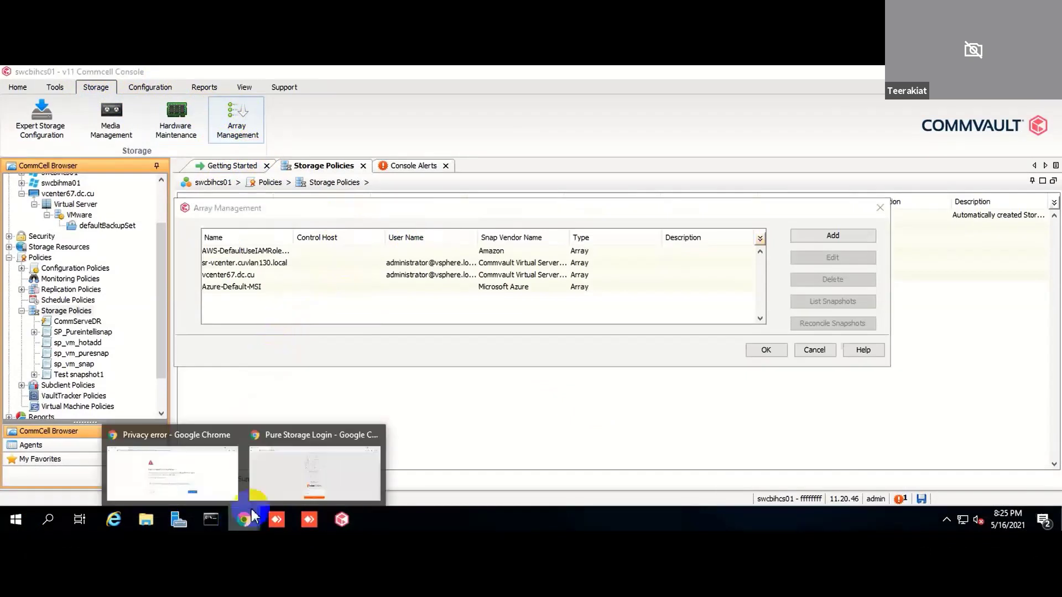
left_click(281, 473)
left_click(485, 422)
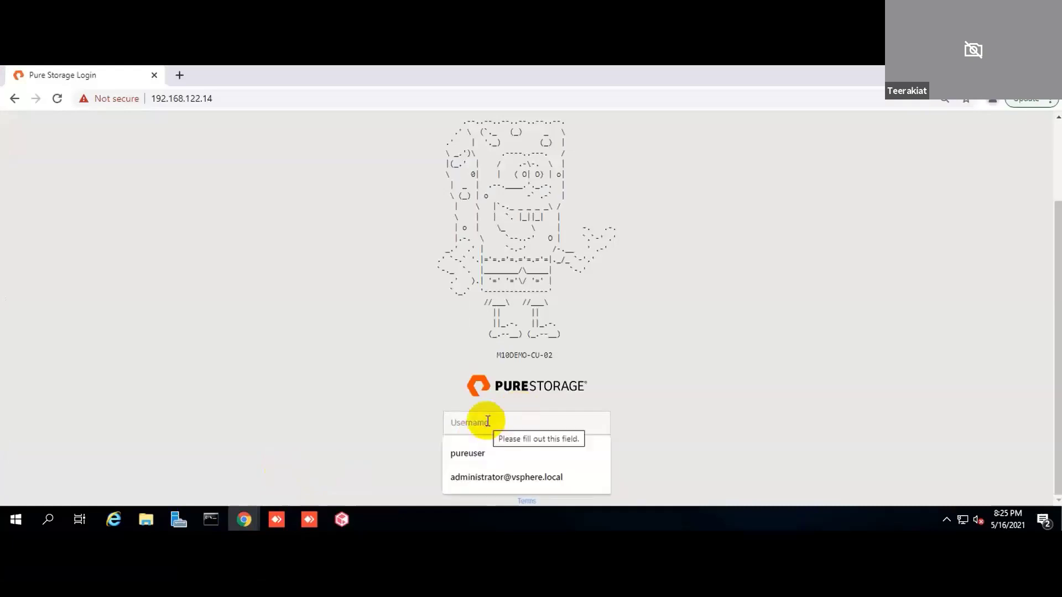
type("pu")
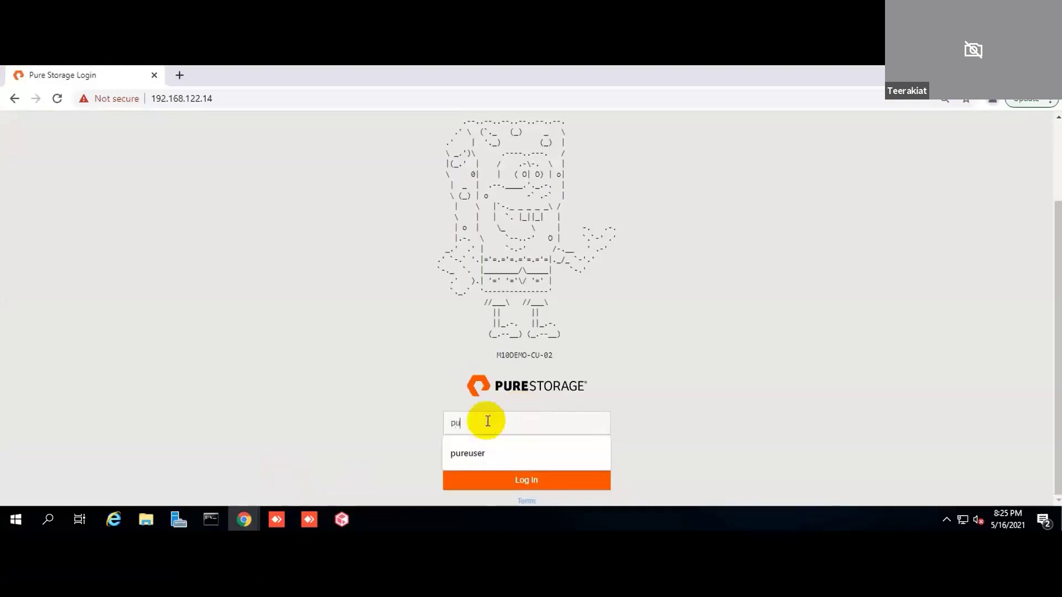
type("reuser")
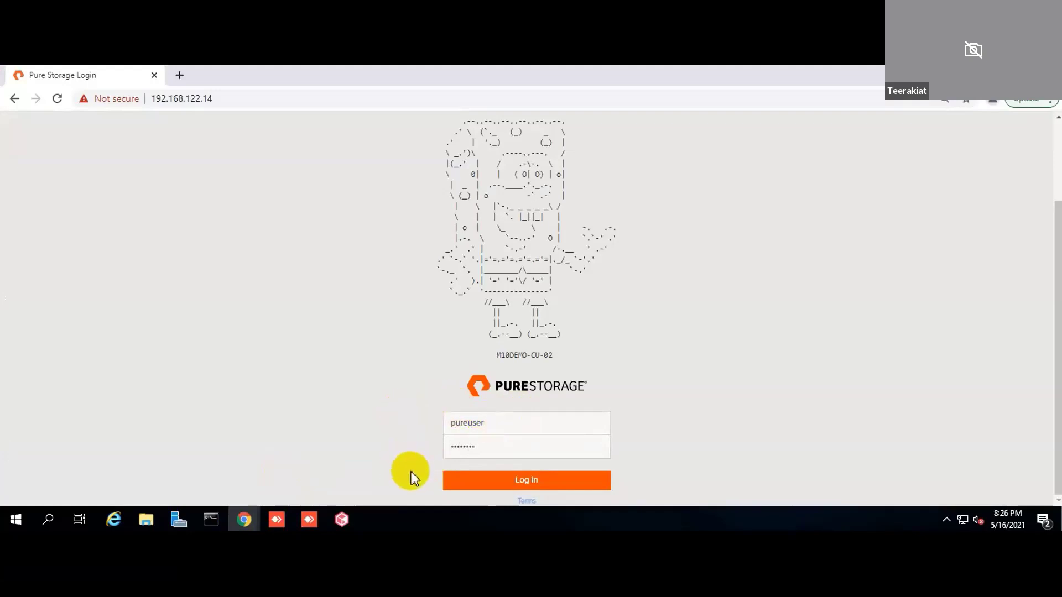
left_click(474, 486)
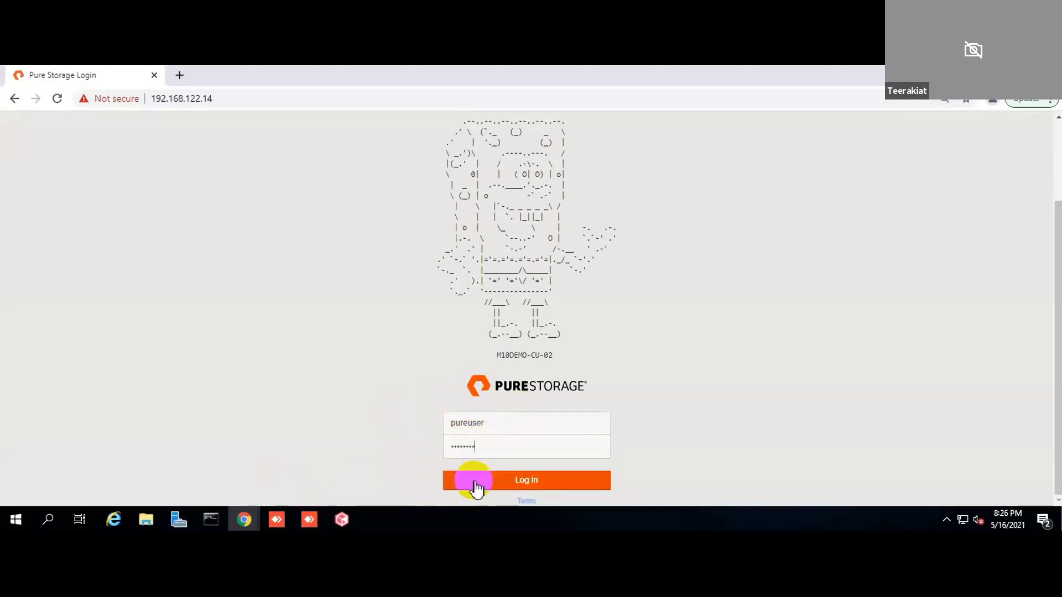
left_click(506, 487)
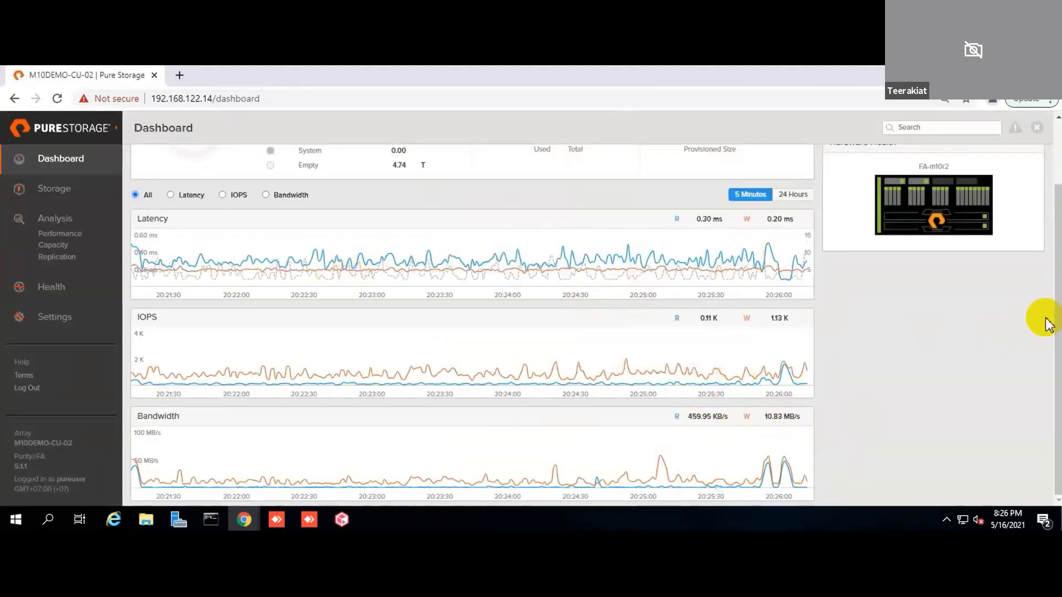
- Open the Users settings of the Pure Storage array
left_click_drag(1056, 308, 1050, 230)
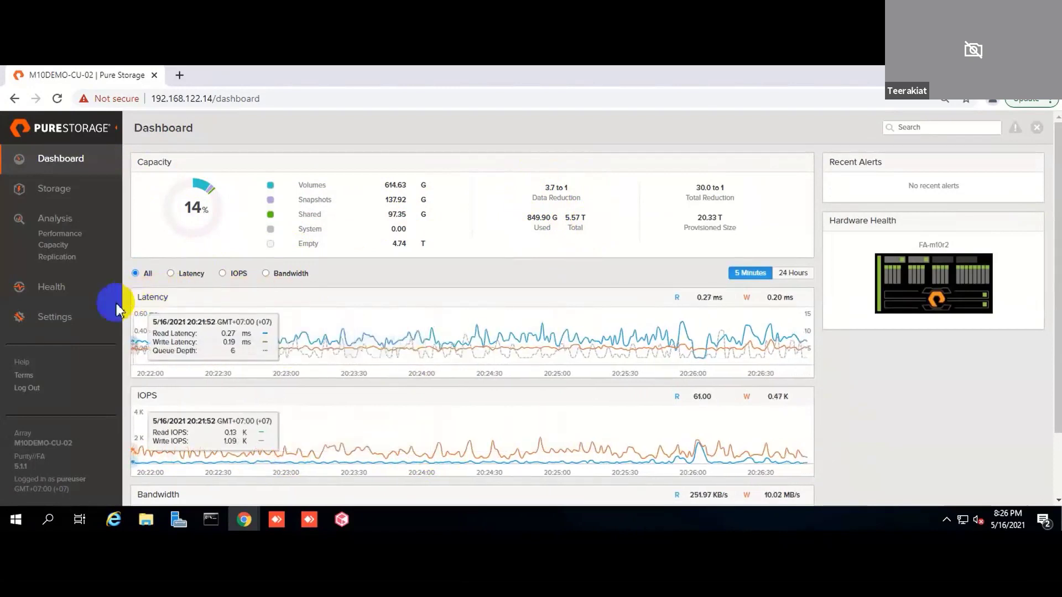
left_click(63, 326)
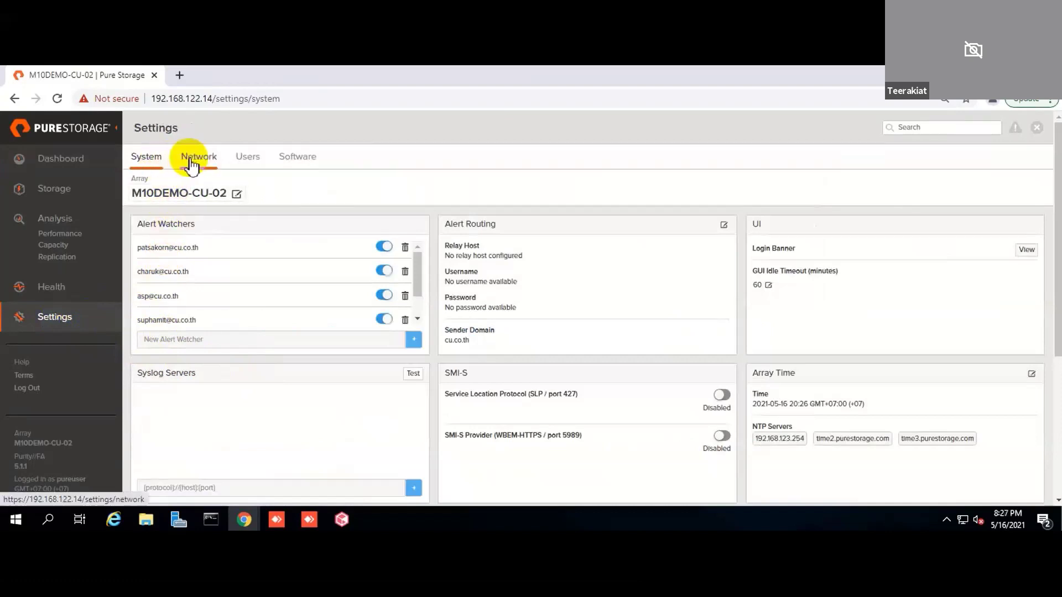
left_click(248, 157)
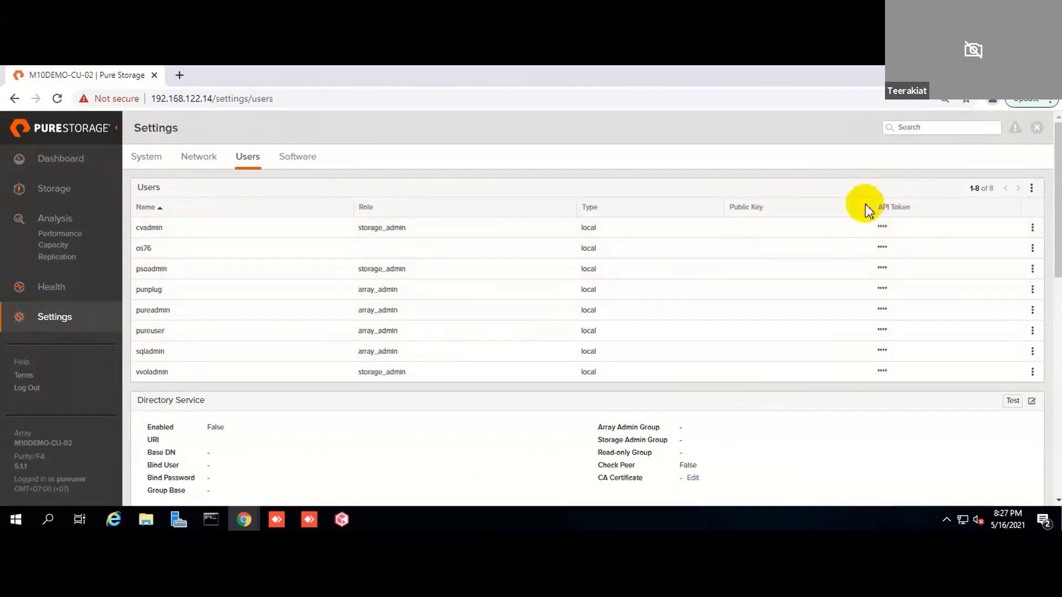
- Create an array user named cvbackup with the Storage Admin role, entering and confirming the account password
left_click(1033, 190)
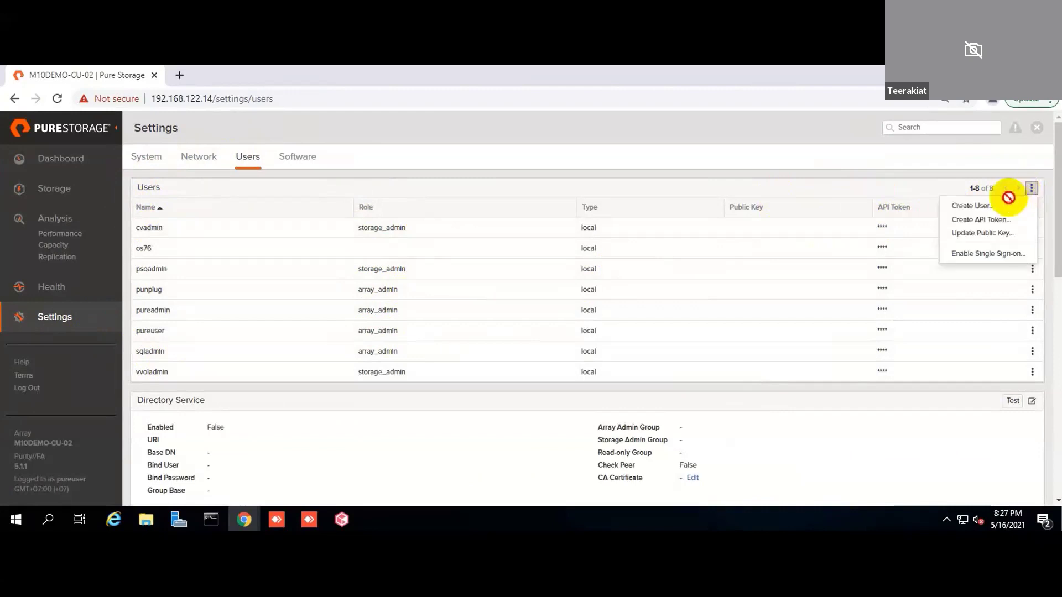
left_click(976, 209)
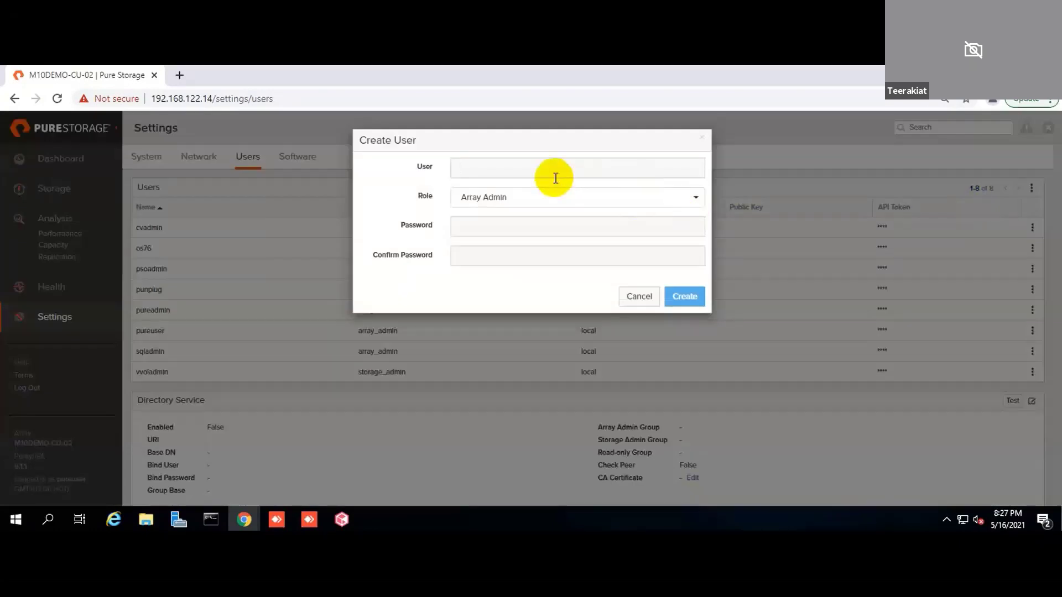
type("cvbackup")
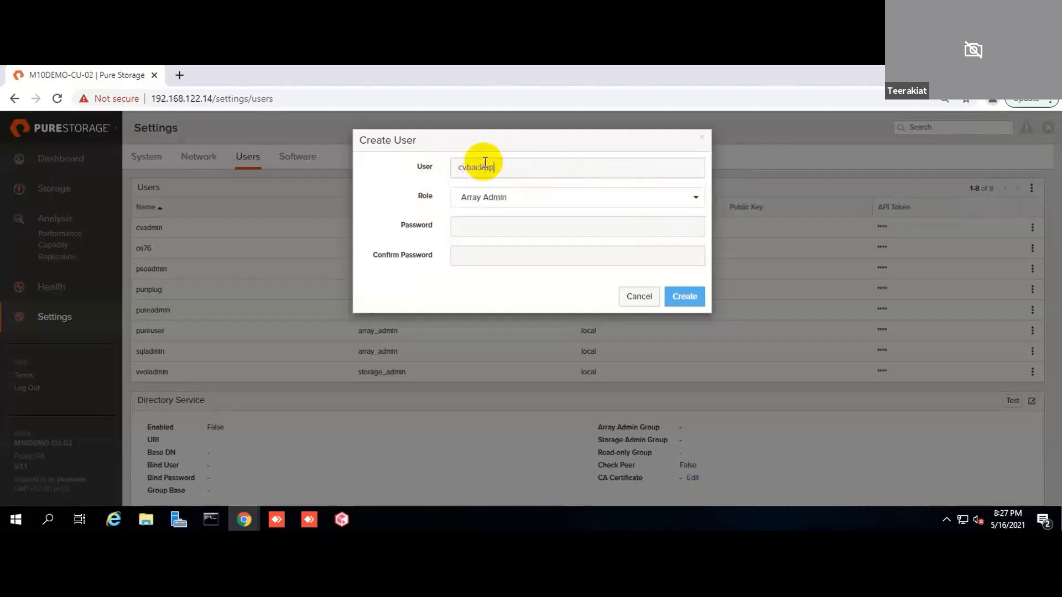
left_click(515, 197)
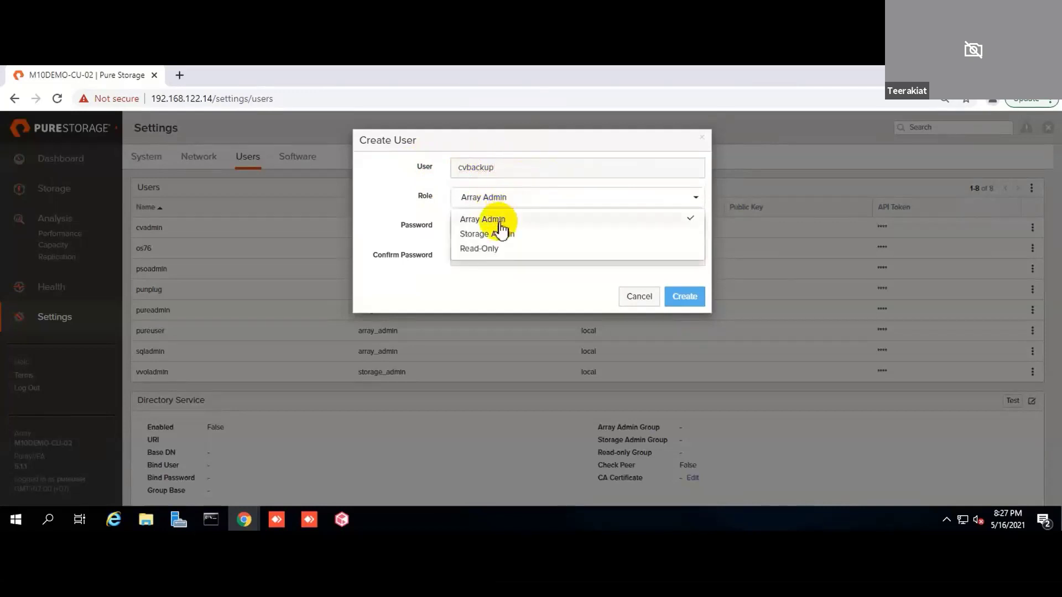
left_click(519, 235)
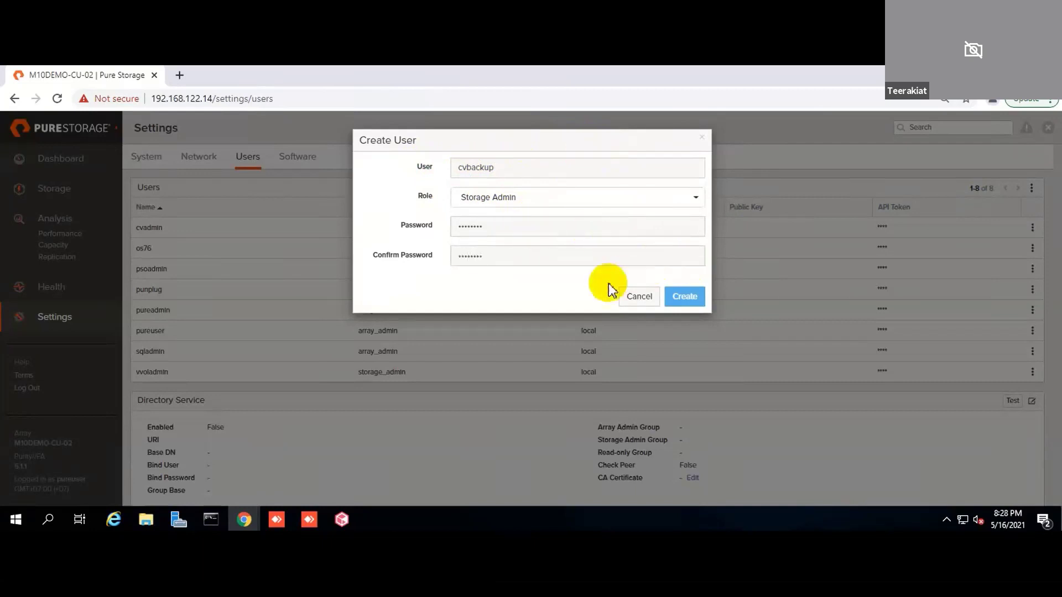
left_click(698, 302)
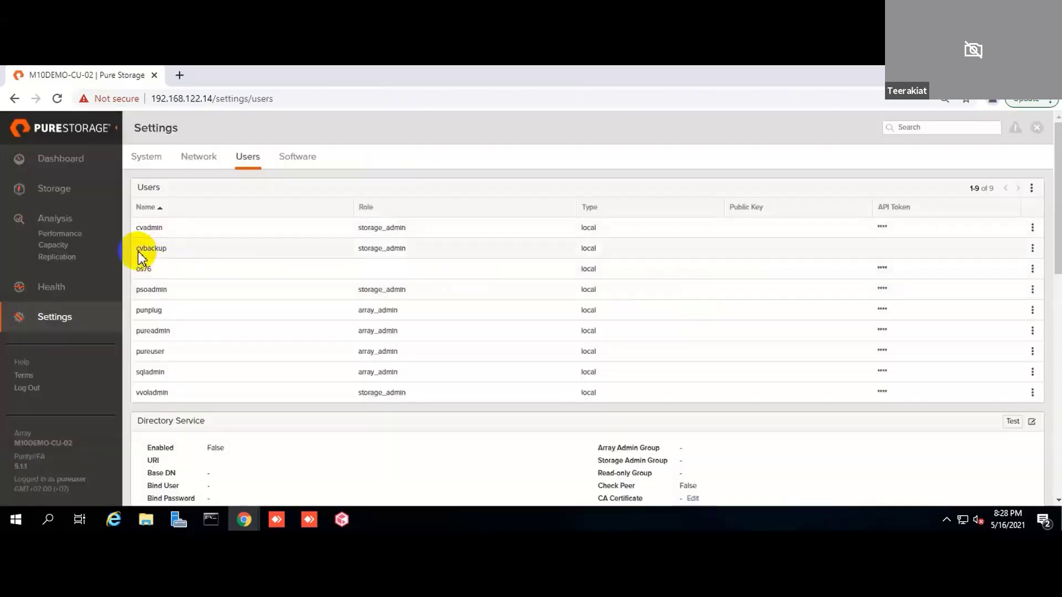
- Create an API token for the cvbackup user that expires in 5 weeks
left_click_drag(142, 249, 864, 251)
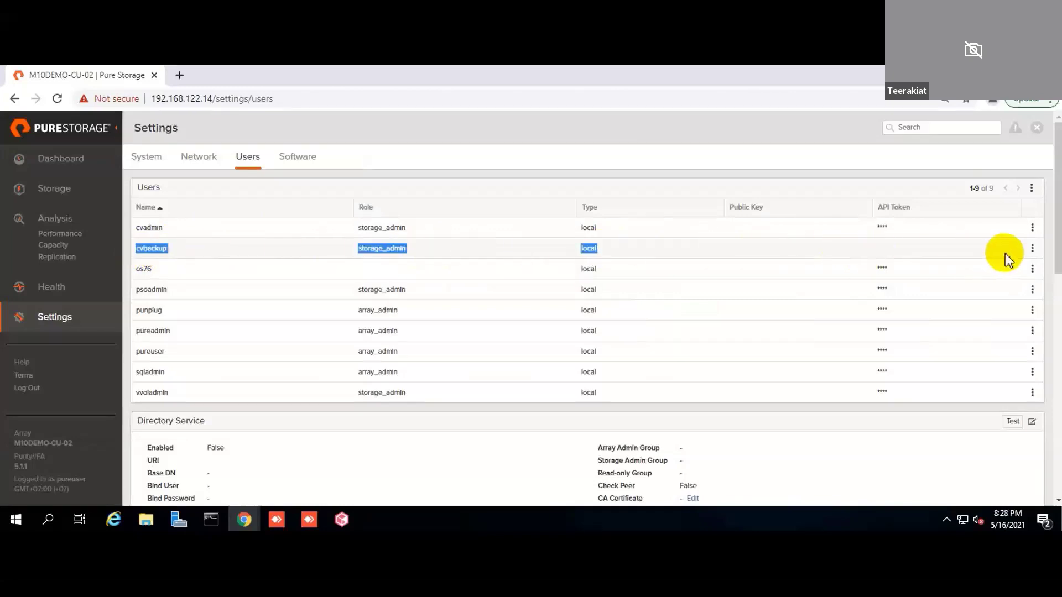
left_click(884, 254)
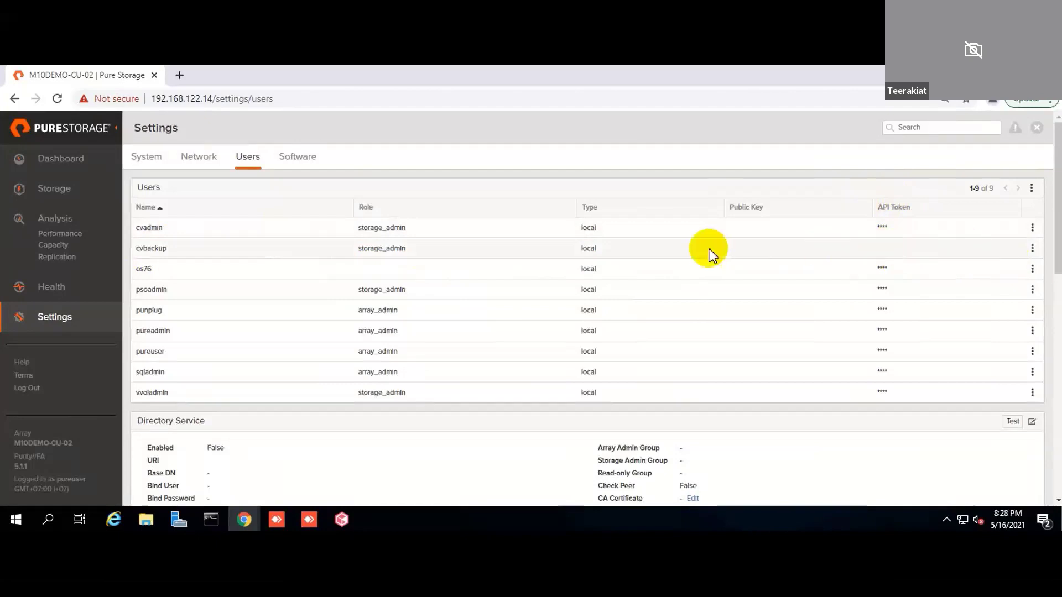
left_click(1032, 250)
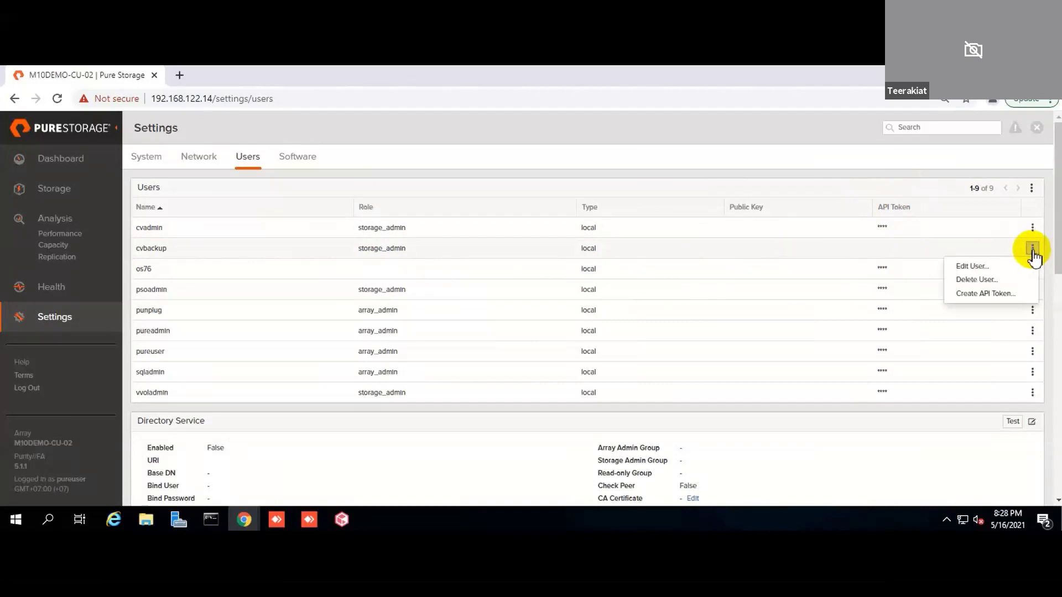
left_click(988, 293)
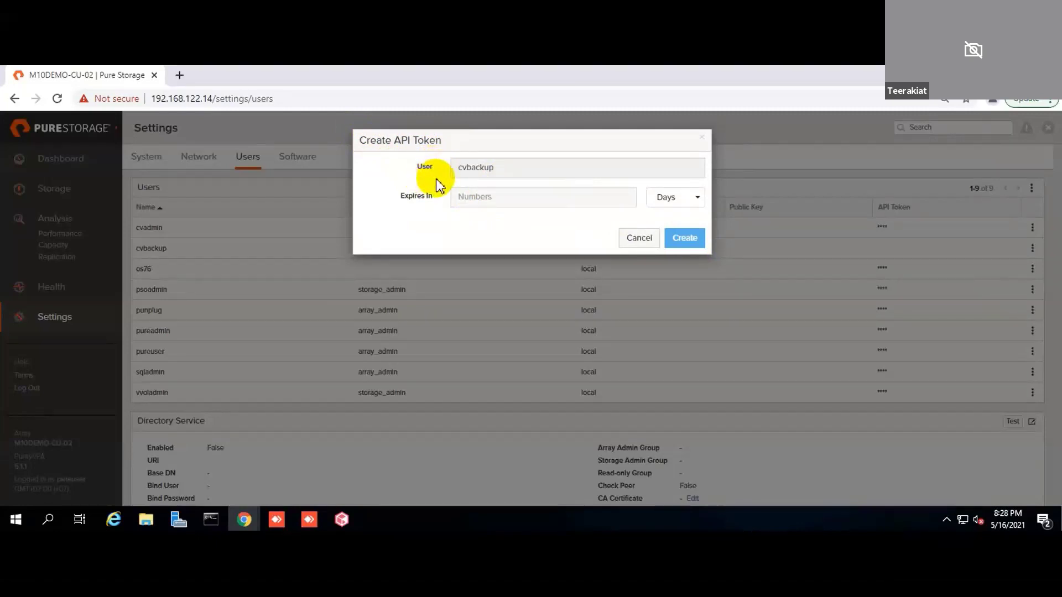
left_click(678, 197)
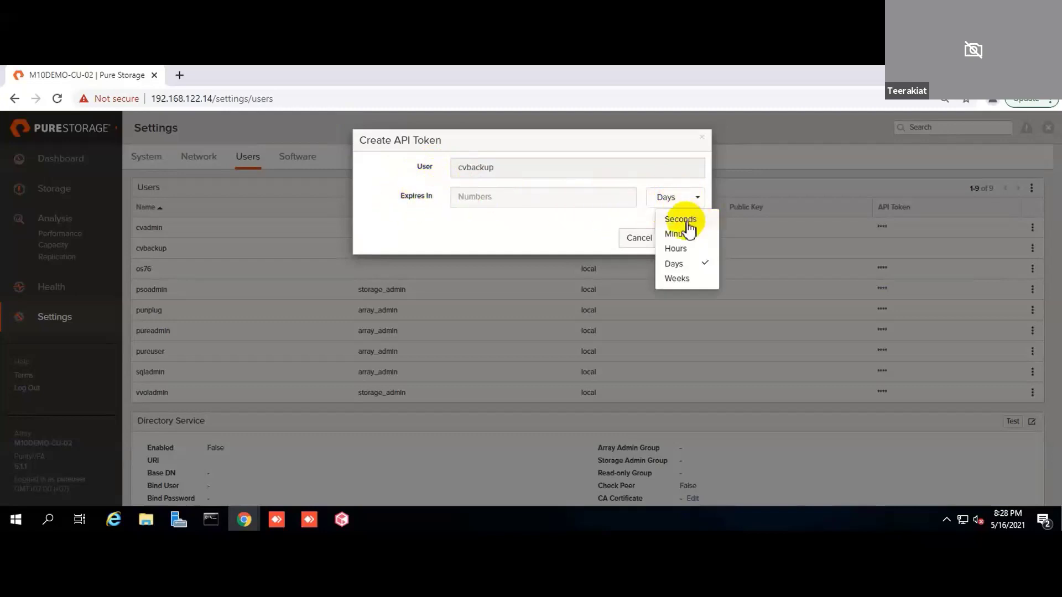
left_click(677, 279)
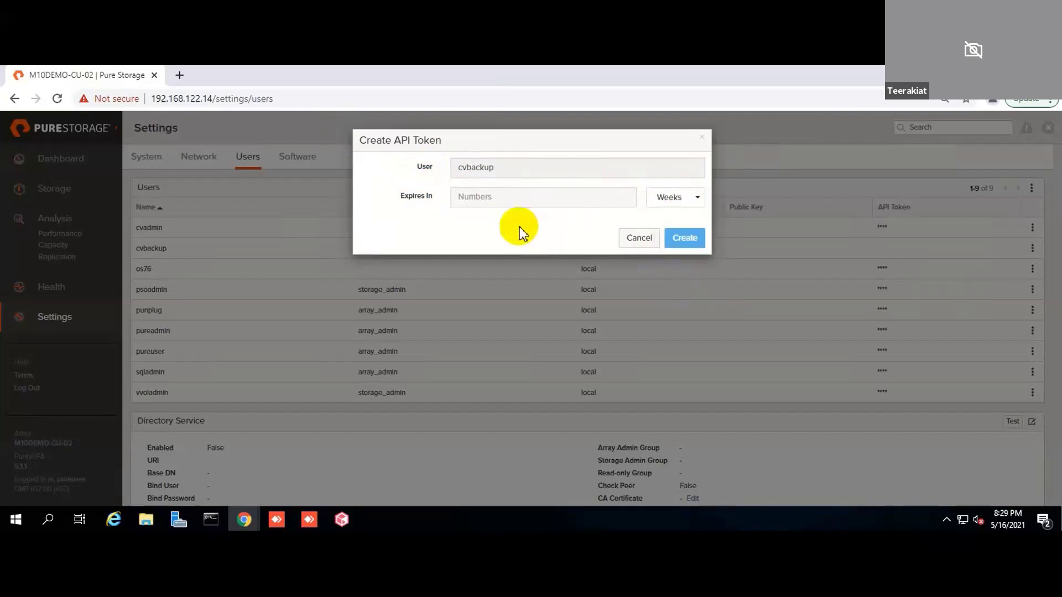
left_click(482, 198)
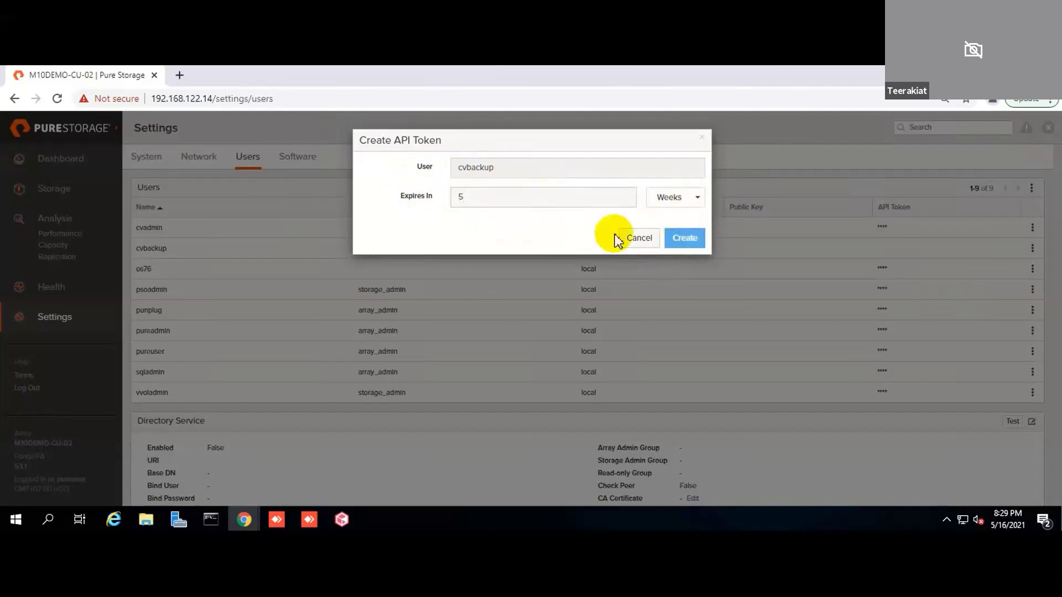
left_click(686, 239)
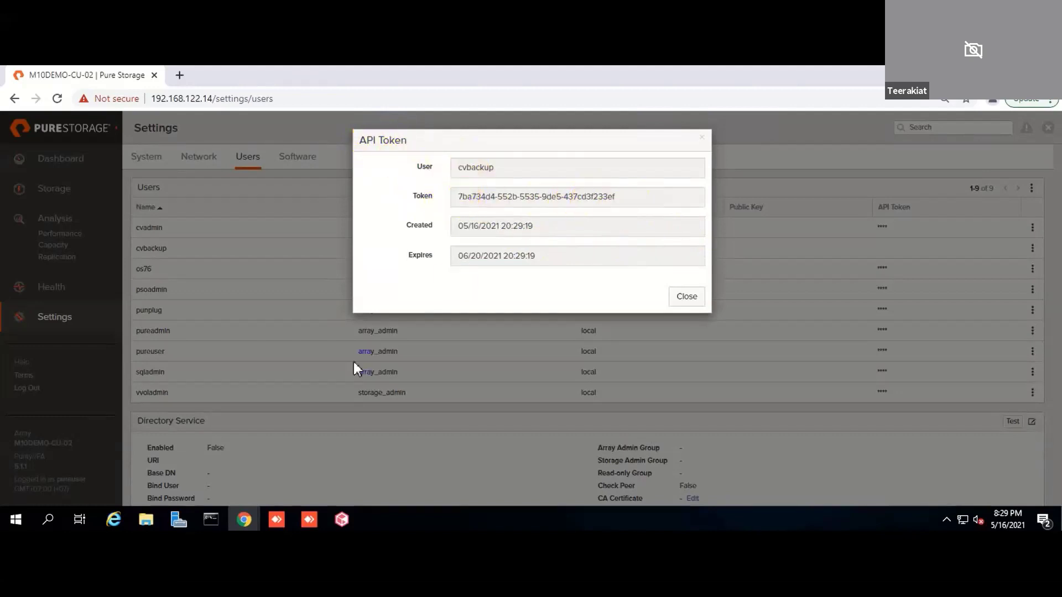
- Launch Notepad with a blank document and move its window clear of the API token dialog's title
left_click(20, 524)
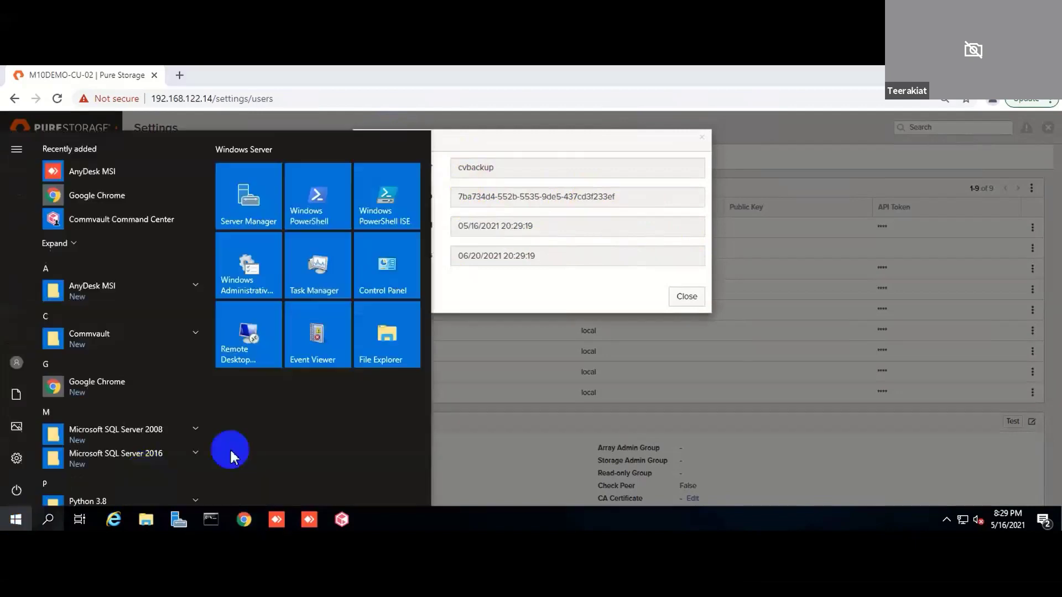
type("note")
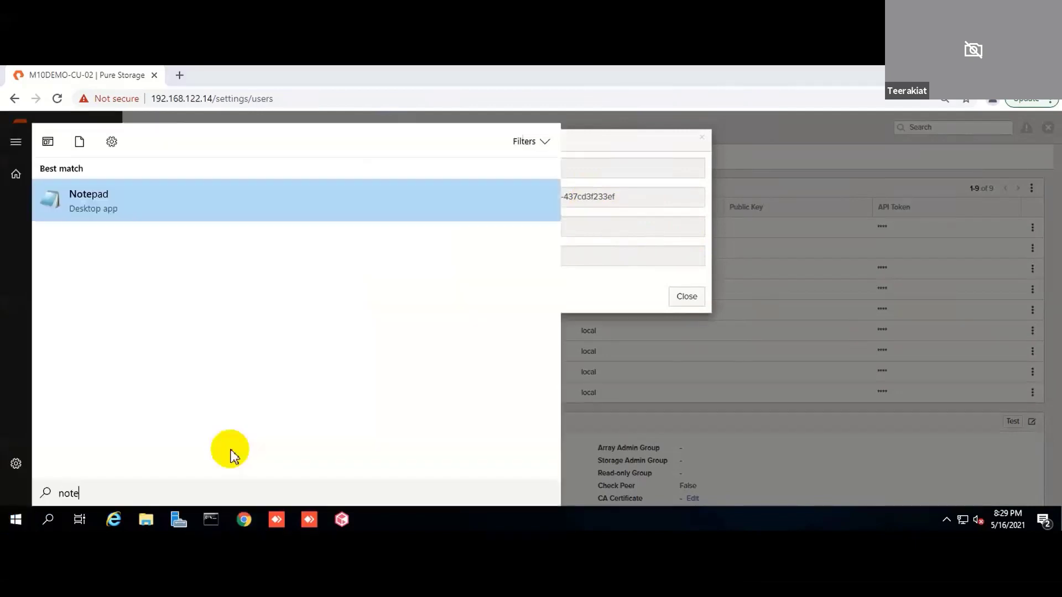
key("Return")
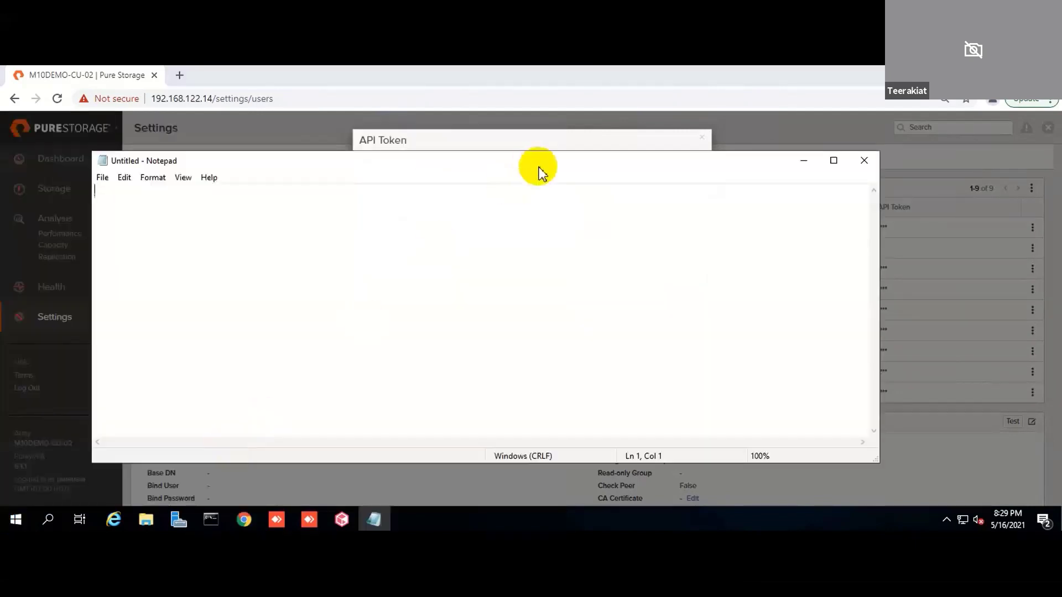
left_click(608, 191)
- Copy the cvbackup user's API token and paste it into the blank Notepad document
left_click(502, 143)
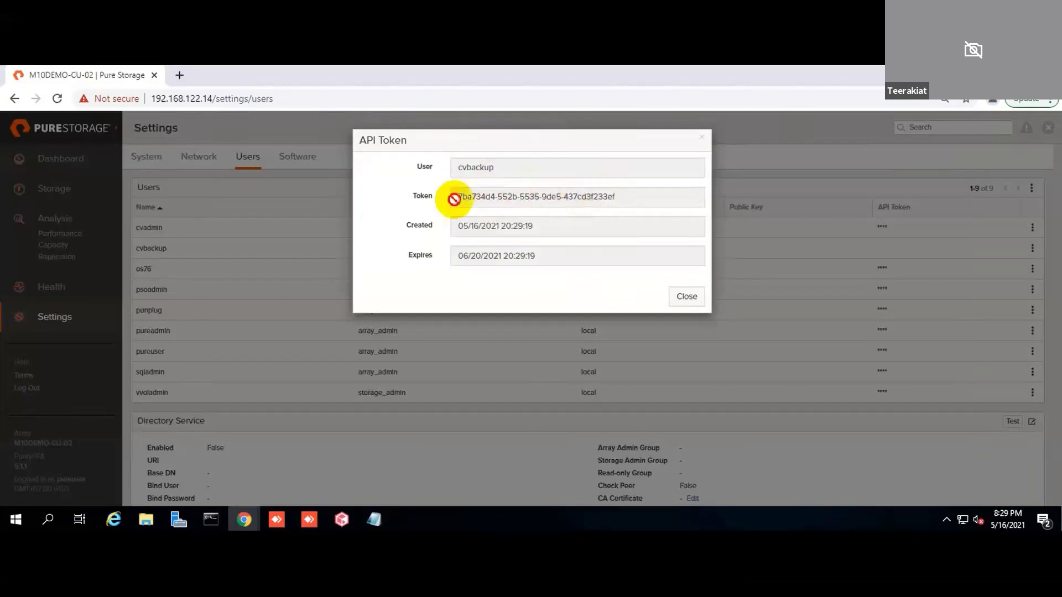
left_click_drag(458, 197, 624, 199)
key("ctrl+c")
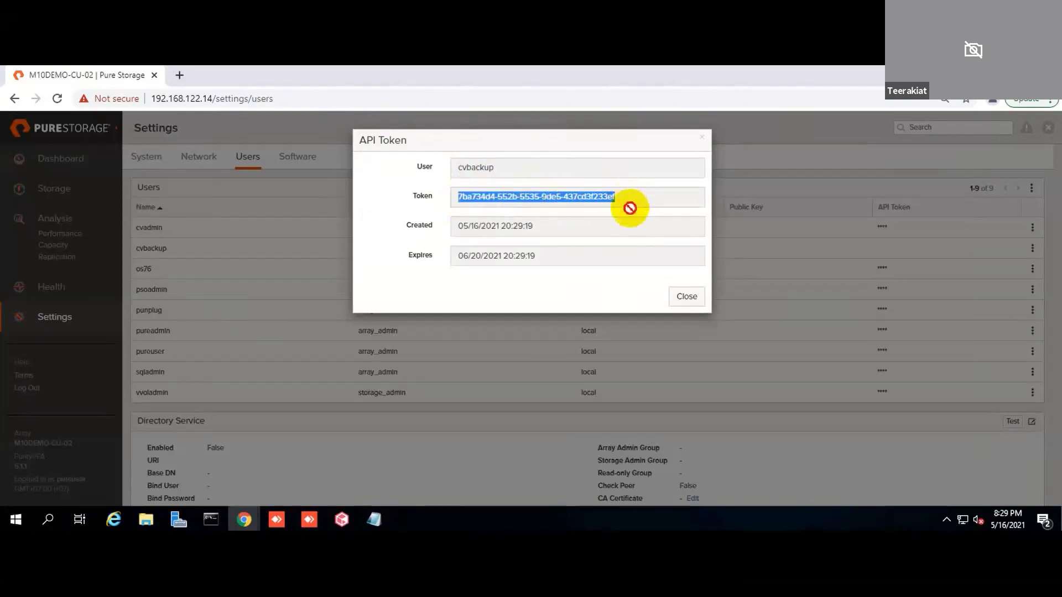
left_click(375, 520)
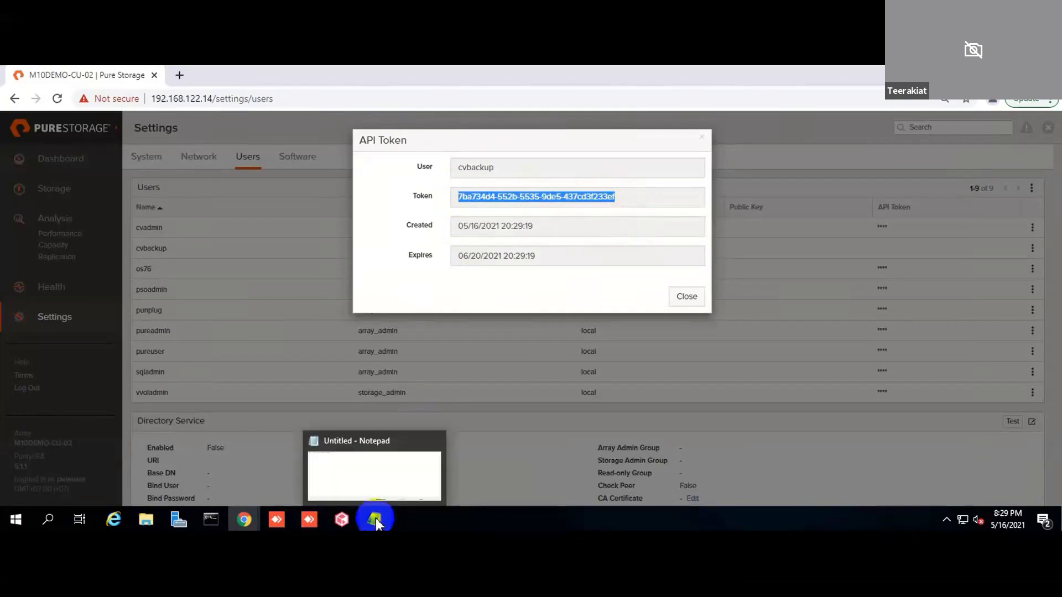
left_click(376, 524)
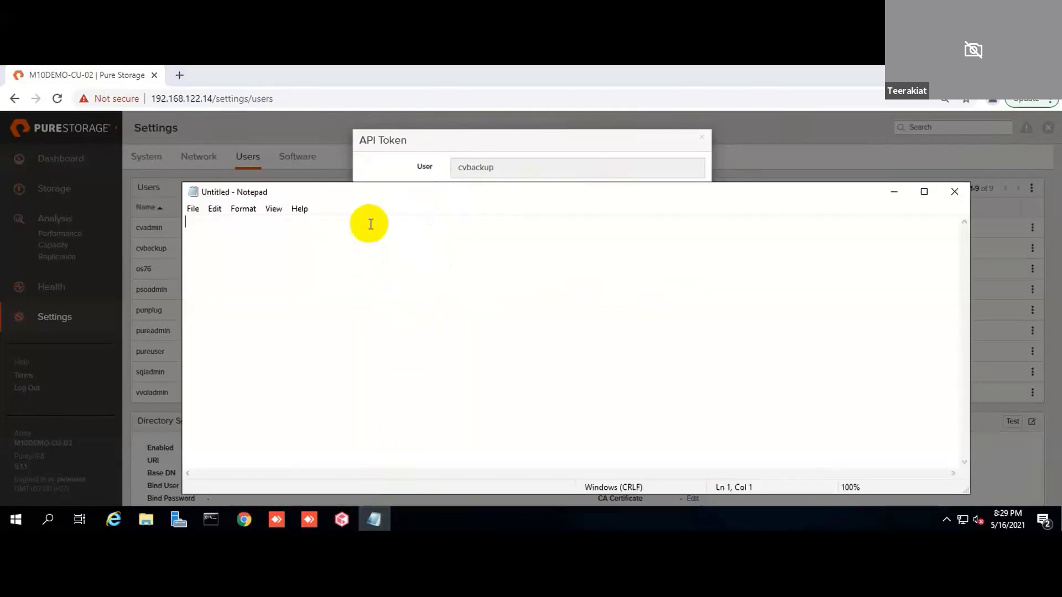
right_click(214, 236)
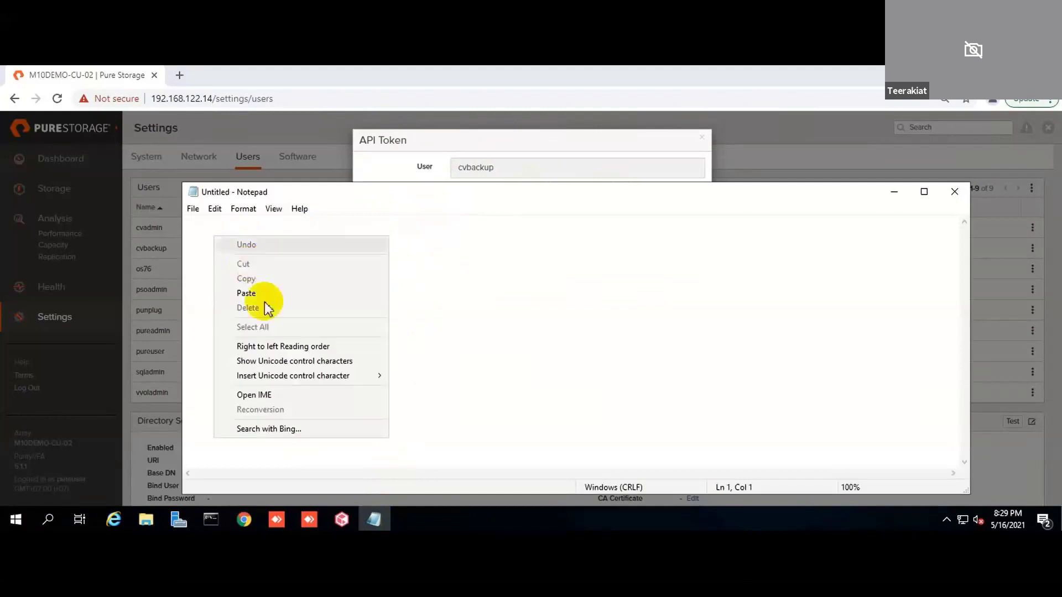
left_click(266, 299)
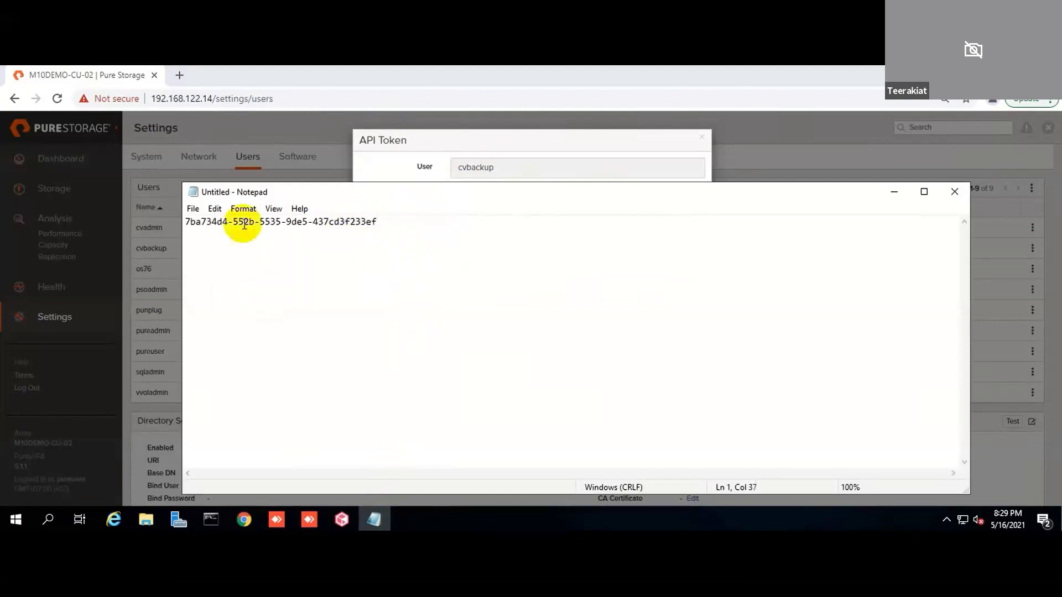
- Insert the line "user cvbackup" above the API token in the Notepad document
left_click(187, 222)
key("Return")
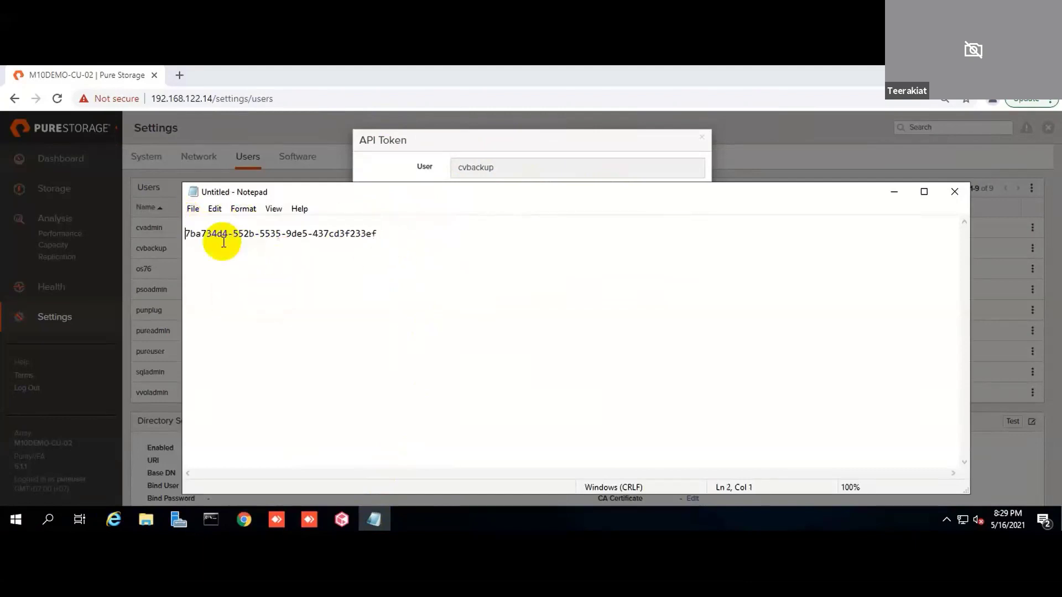
left_click(192, 224)
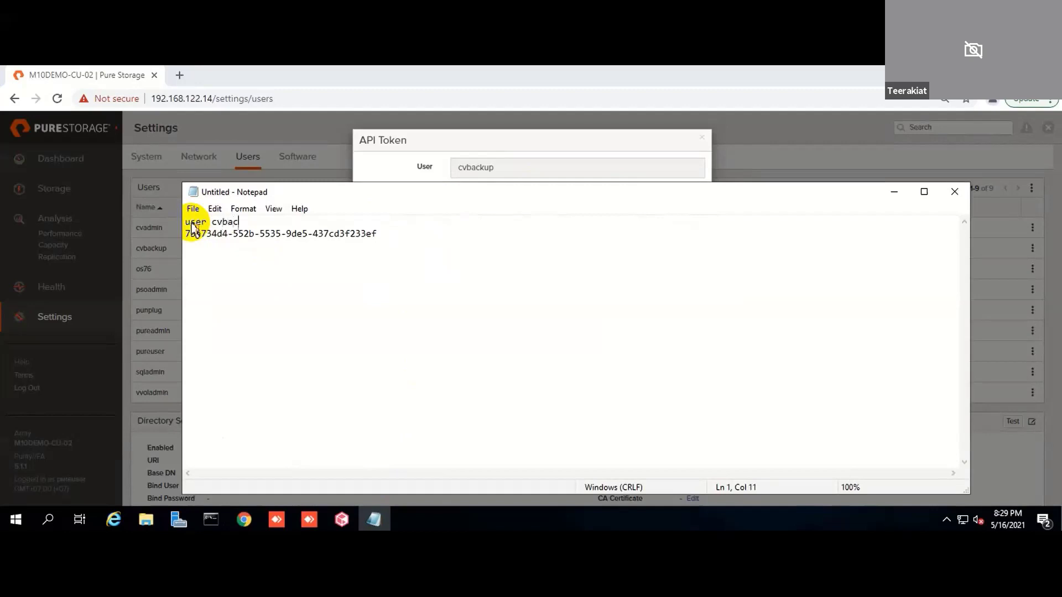
left_click(483, 260)
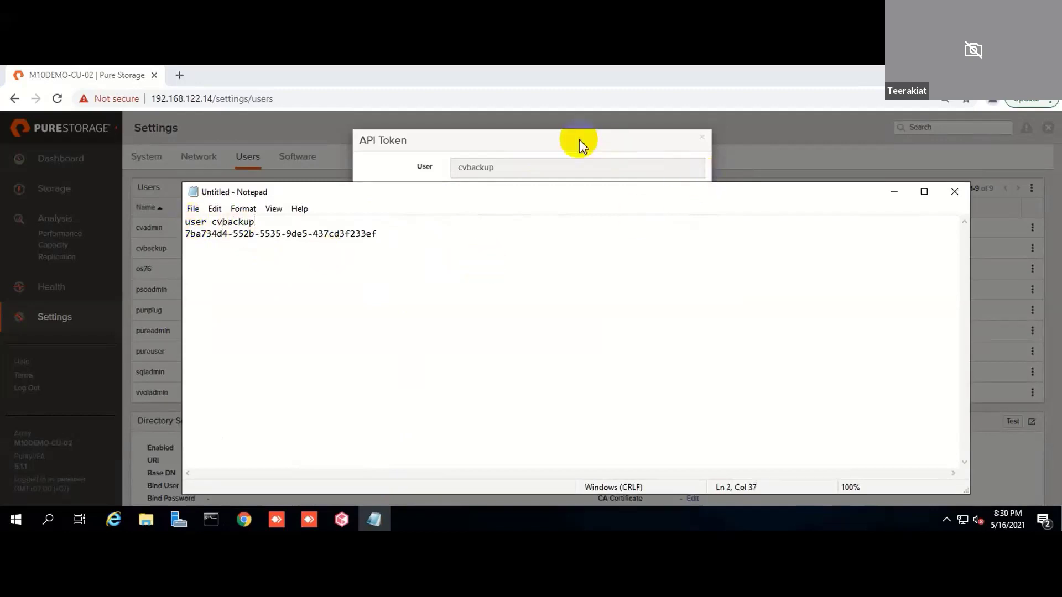
- Minimize Notepad and close the cvbackup user's API token dialog
left_click(895, 192)
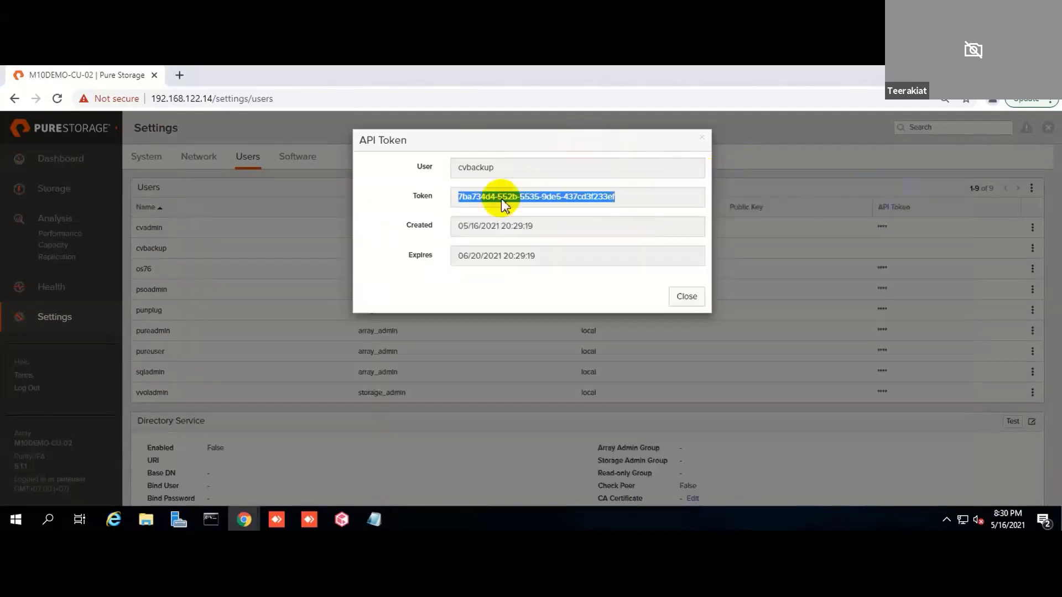
left_click(391, 204)
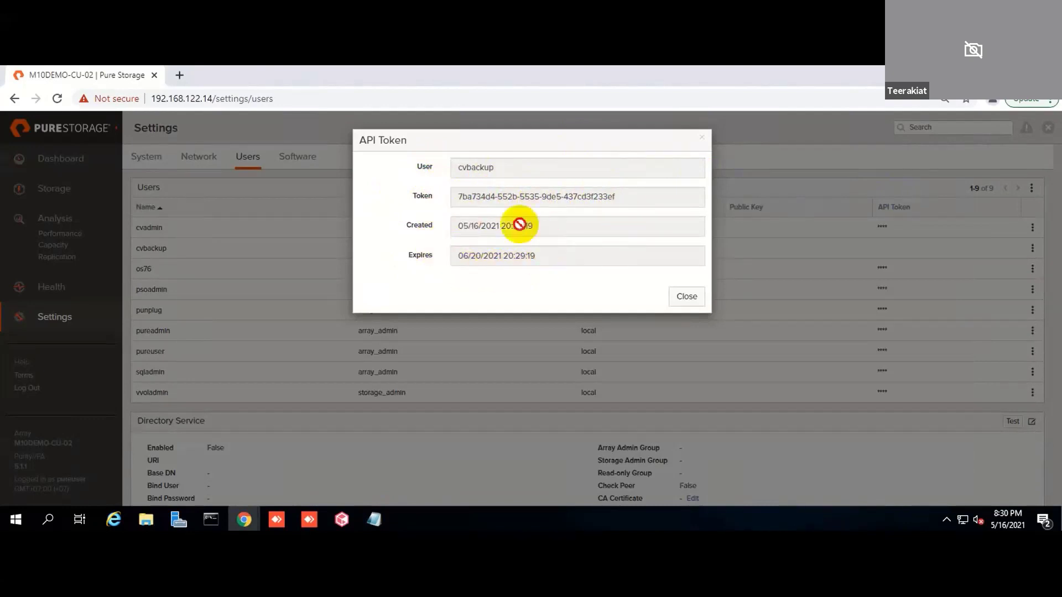
left_click(687, 297)
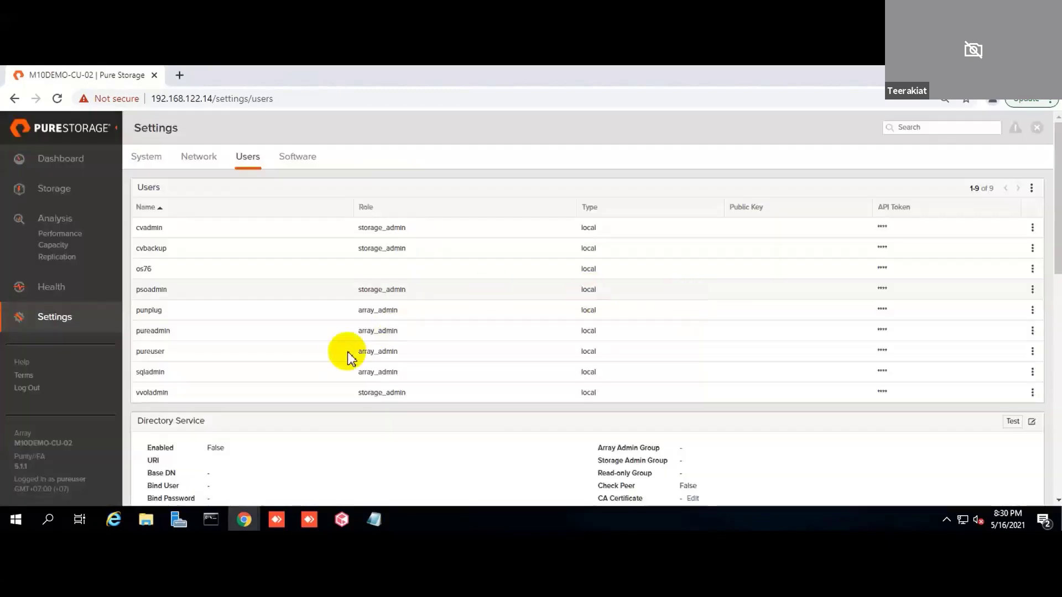
- Switch to the CommCell Console and start adding an array in Array Management with Pure Storage FlashArray as the snap vendor
left_click(342, 521)
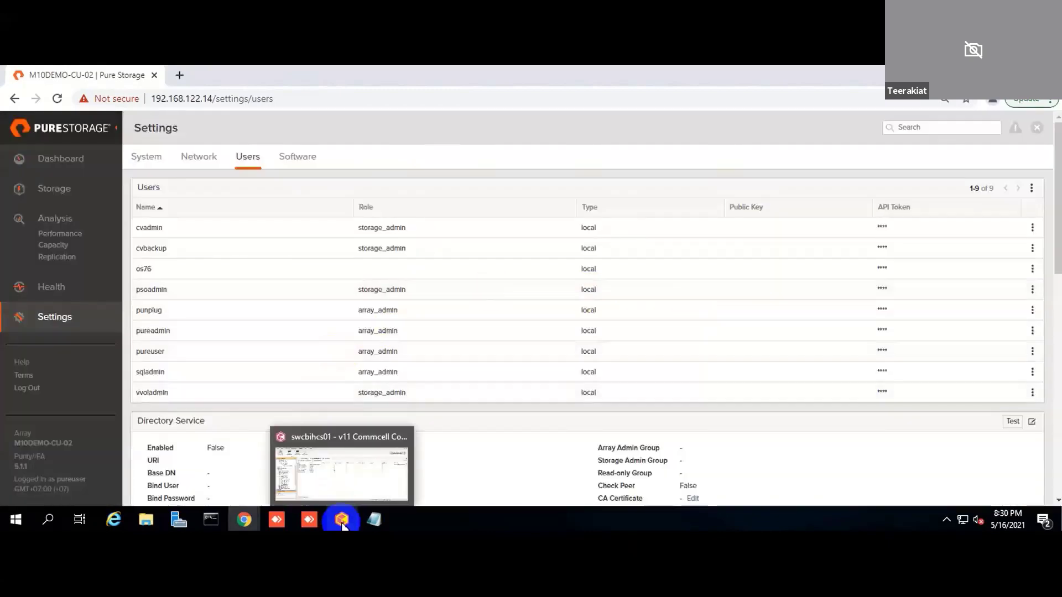
left_click(342, 522)
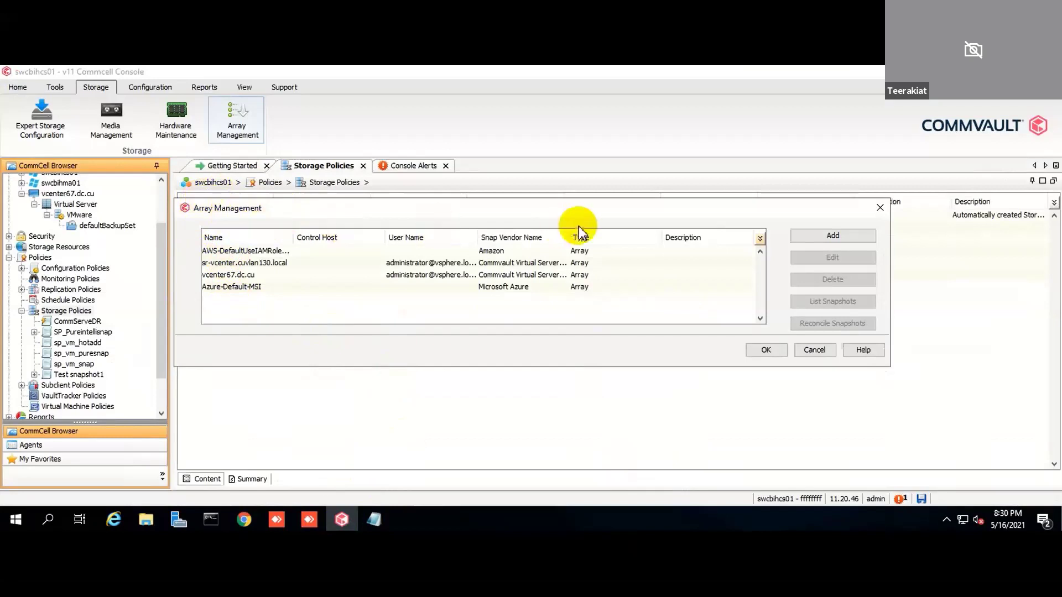
left_click(839, 237)
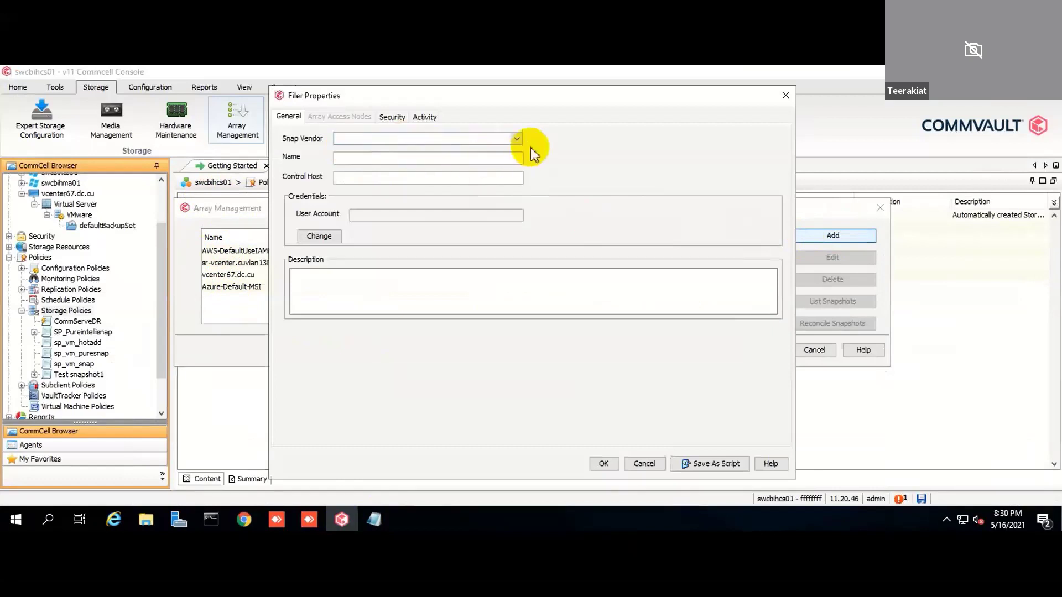
left_click(516, 138)
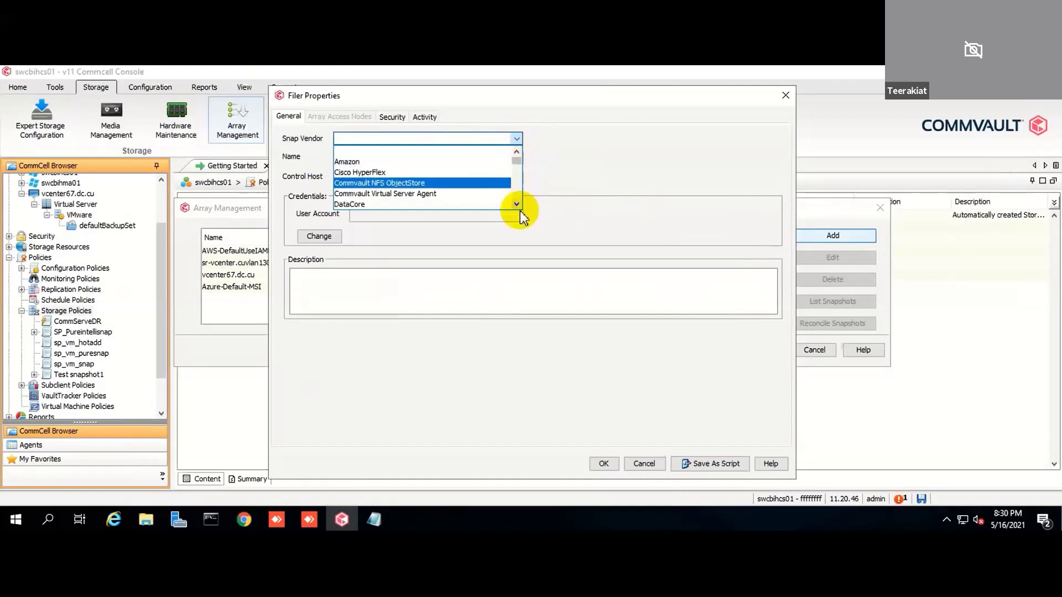
left_click_drag(519, 206, 518, 205)
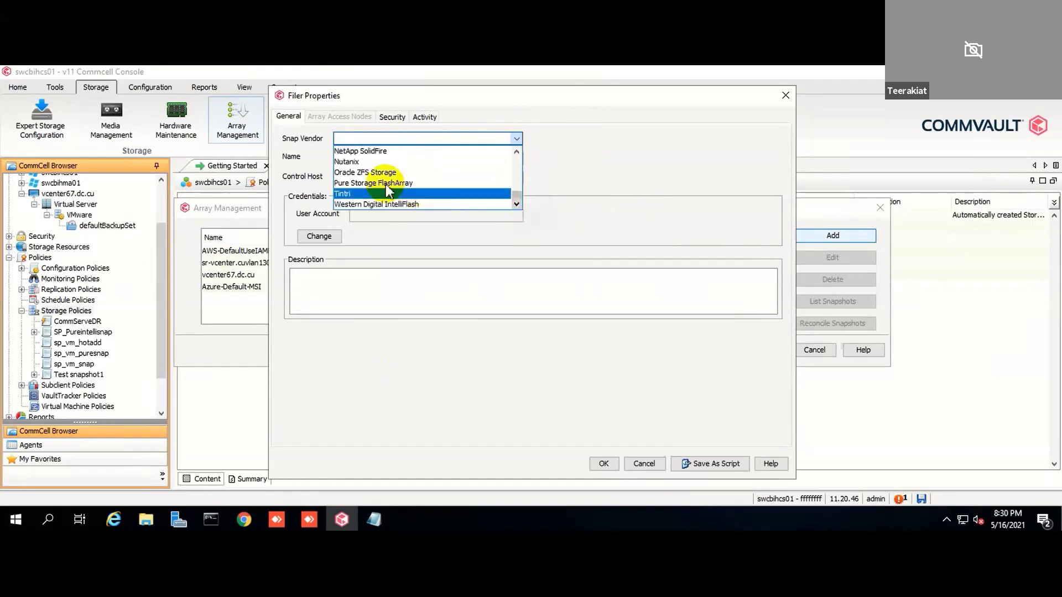
left_click(431, 184)
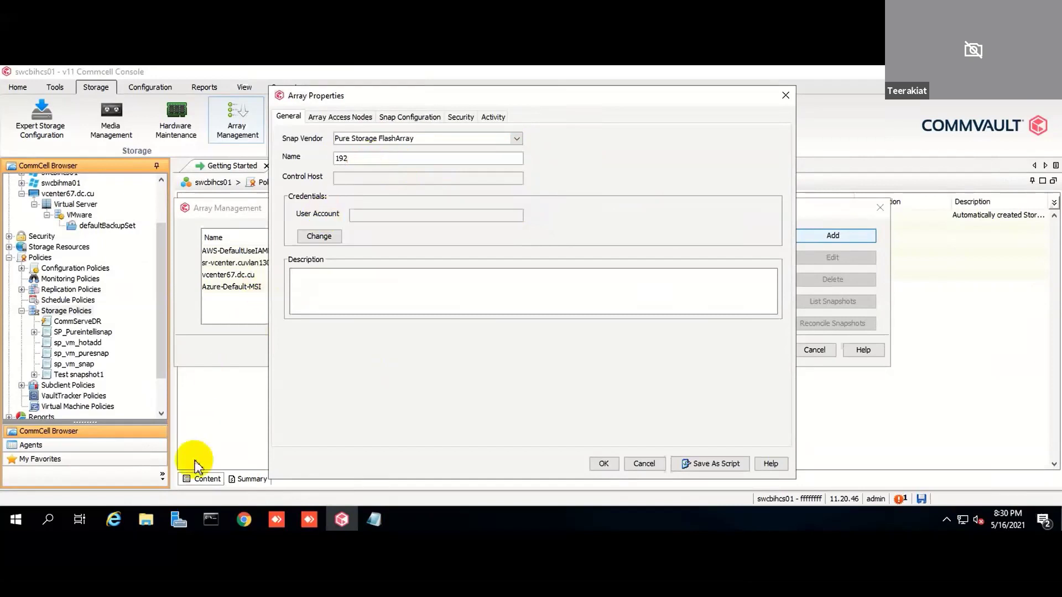
- Copy the array's address from the Pure Storage browser page and paste it as the new array's name in the CommCell Console
left_click(244, 521)
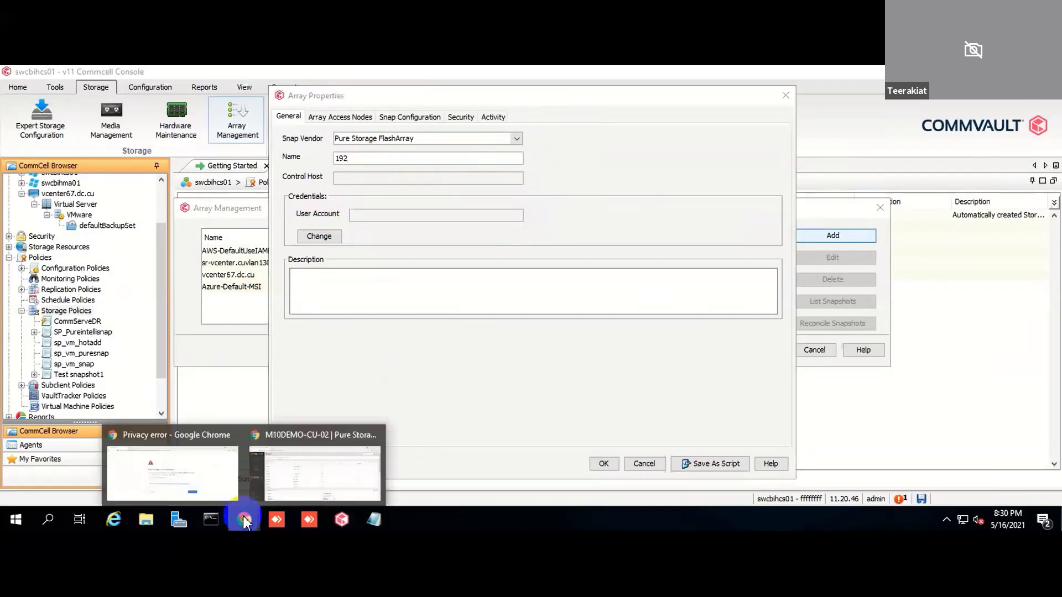
left_click(317, 480)
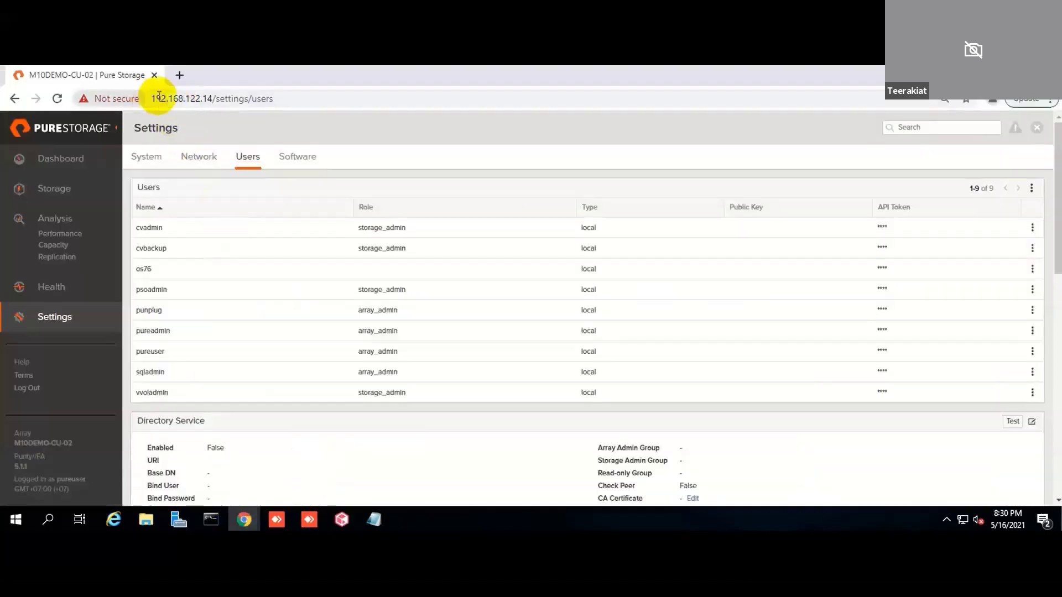
left_click_drag(211, 98, 147, 105)
key("ctrl+c")
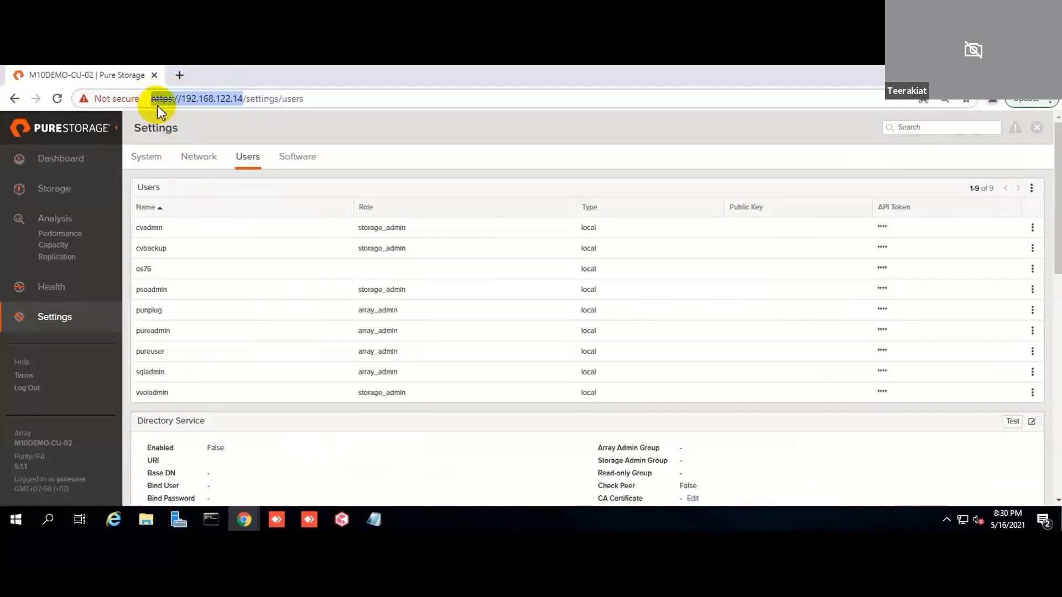
left_click(343, 520)
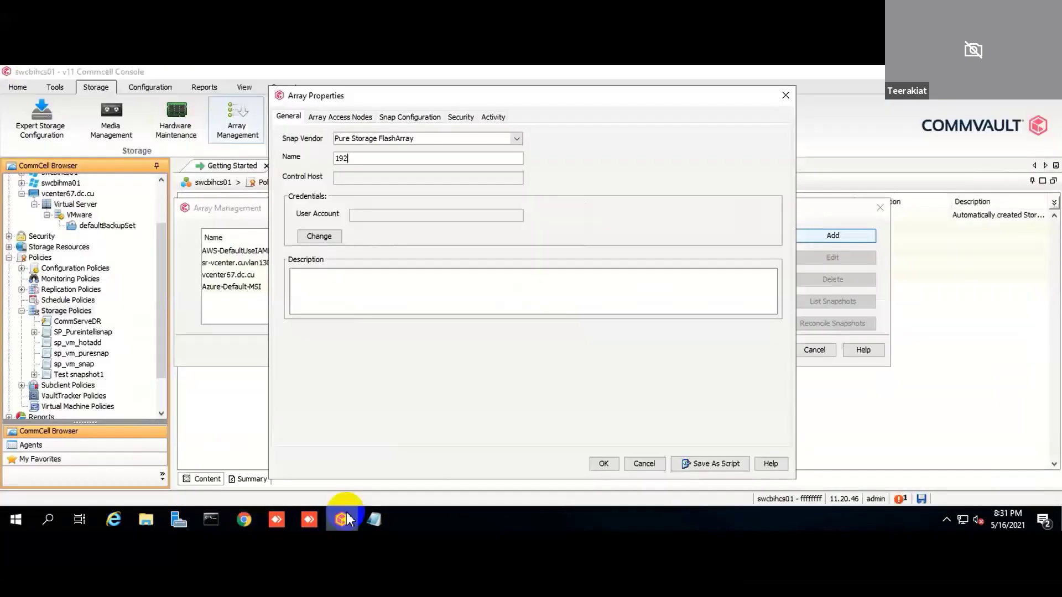
double_click(354, 159)
key("ctrl+v")
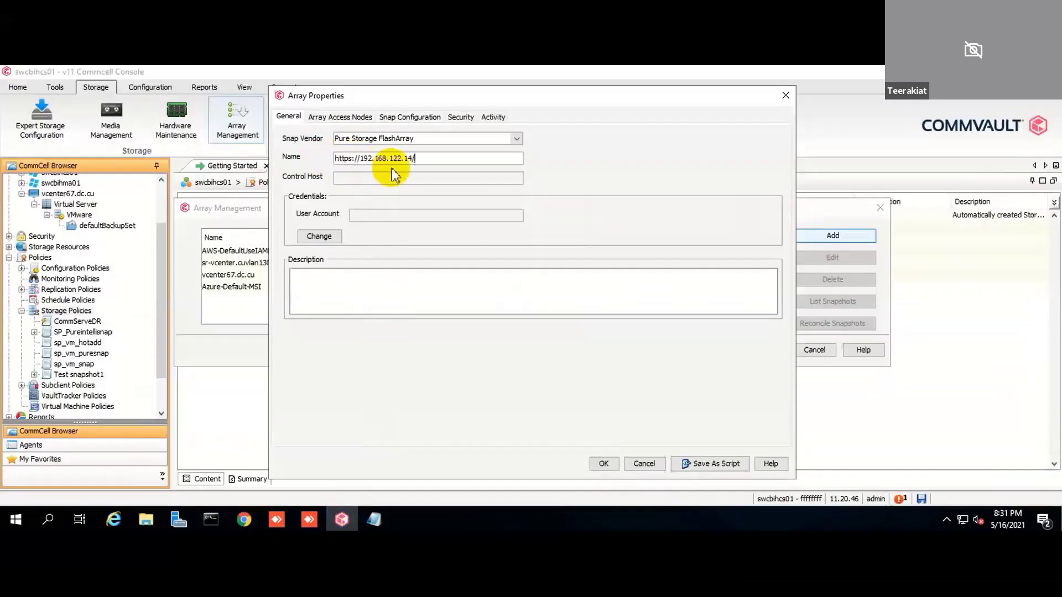
left_click(437, 158)
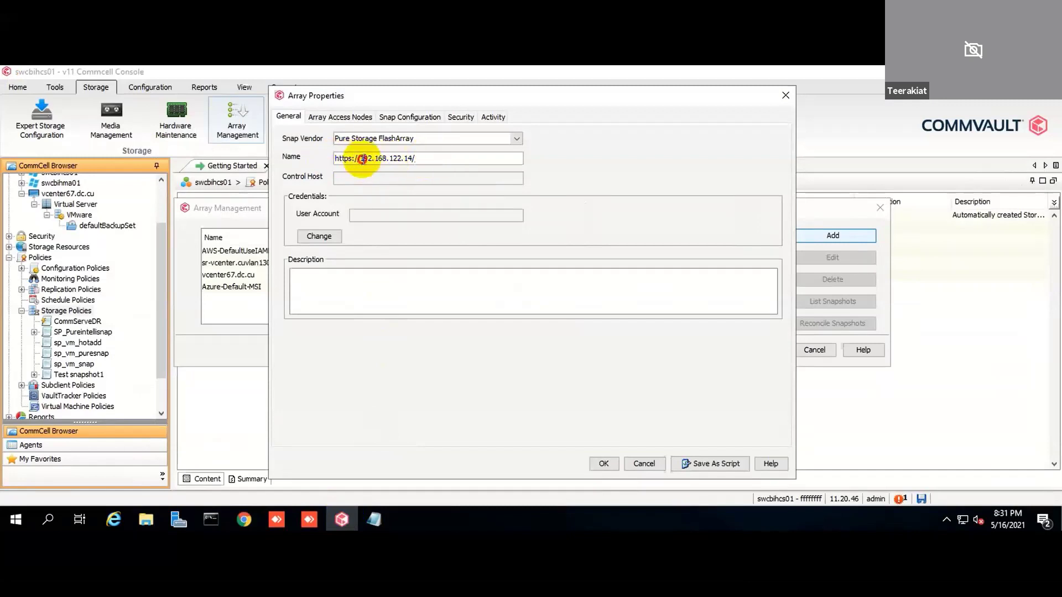
left_click_drag(361, 160, 282, 136)
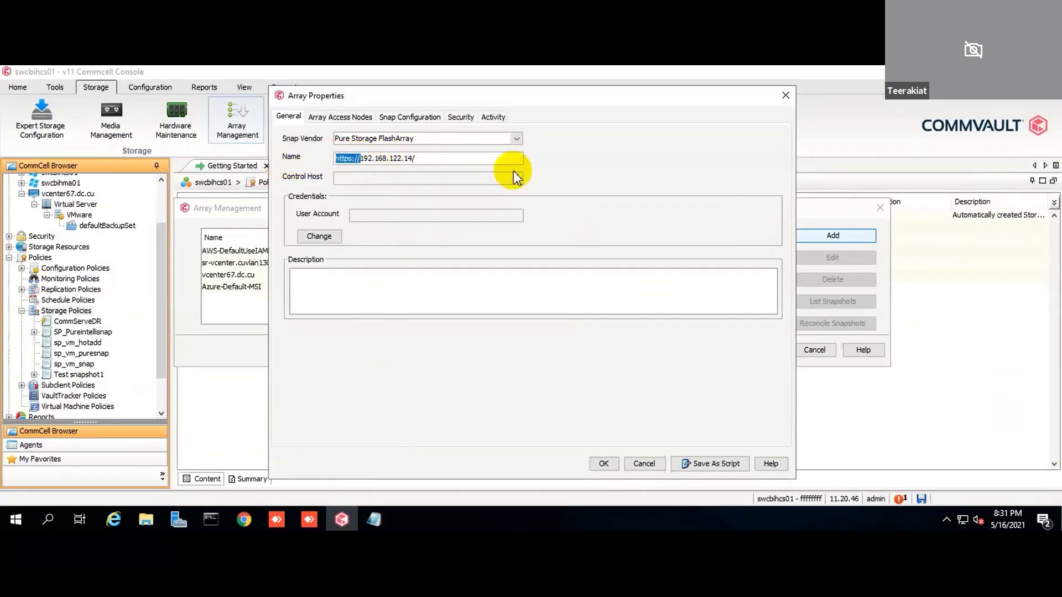
key("BackSpace")
key("BackSpace")
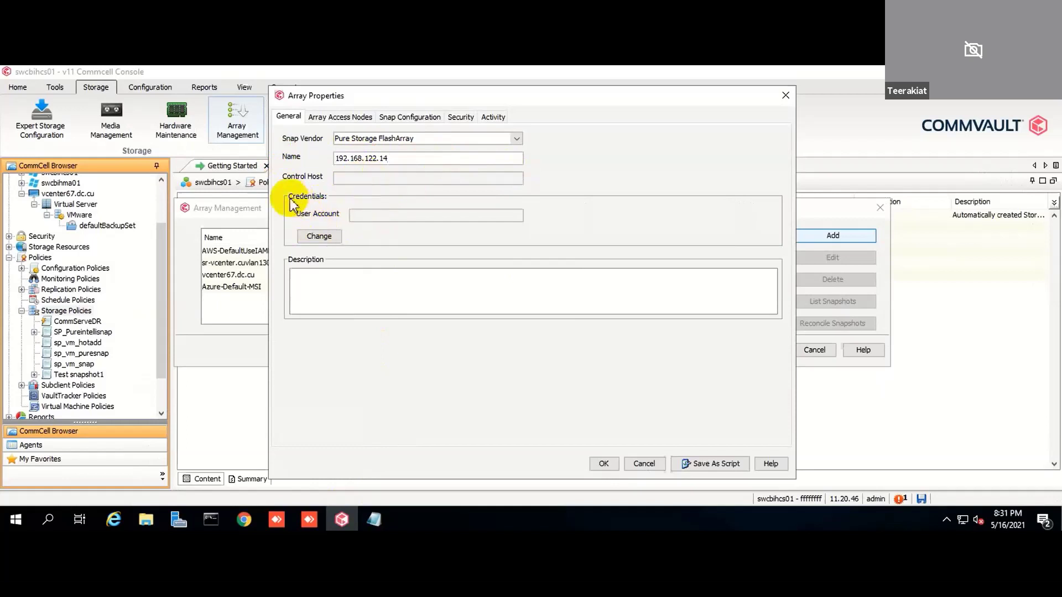
- Enter cvbackup as the user name in the array's credentials and copy the API token from the Notepad document
left_click(321, 235)
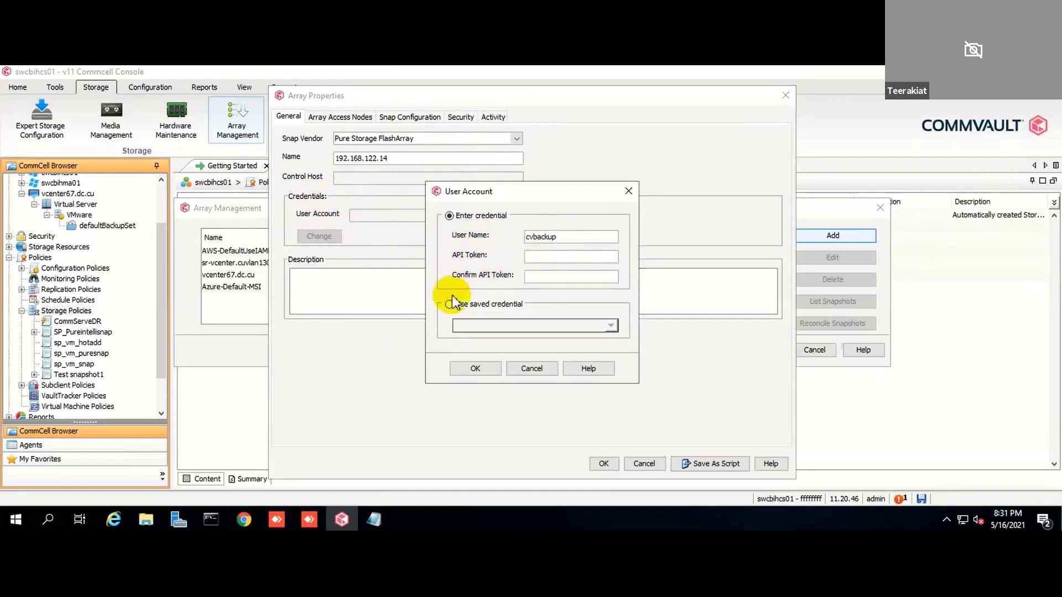
left_click(376, 519)
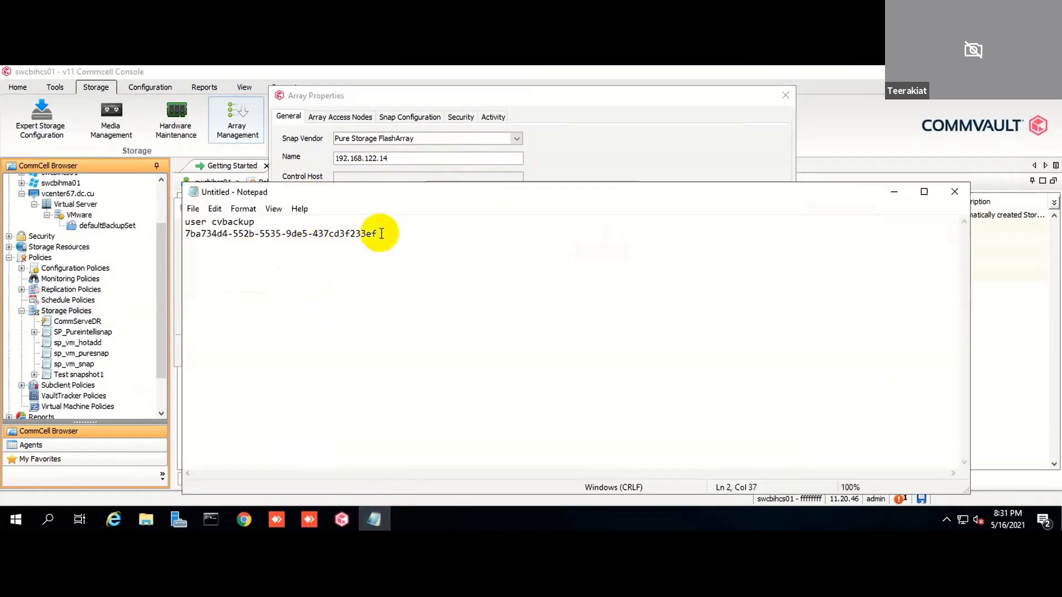
left_click_drag(378, 234, 182, 232)
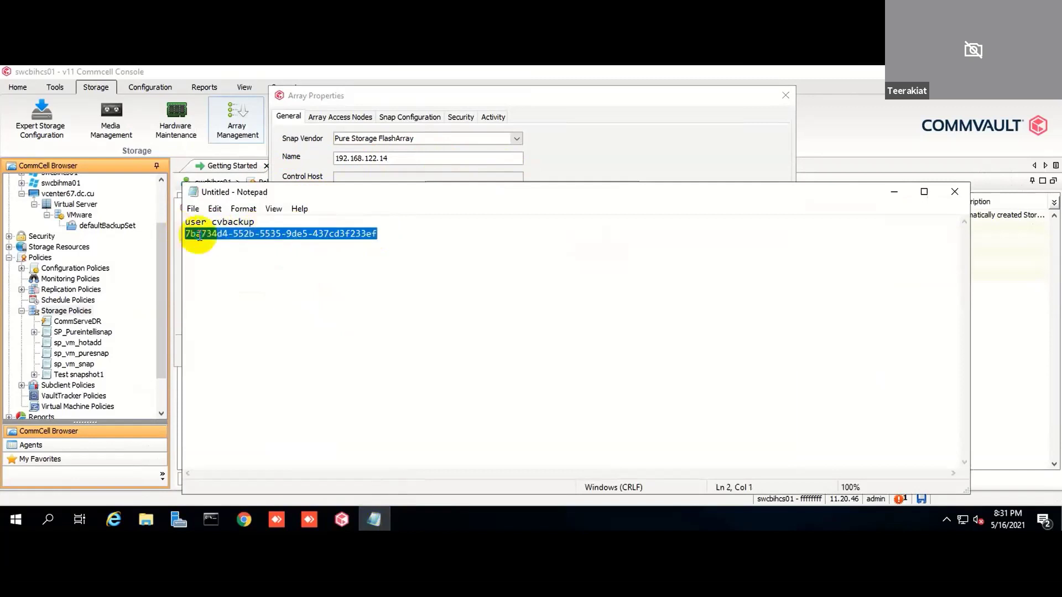
right_click(200, 236)
left_click(248, 276)
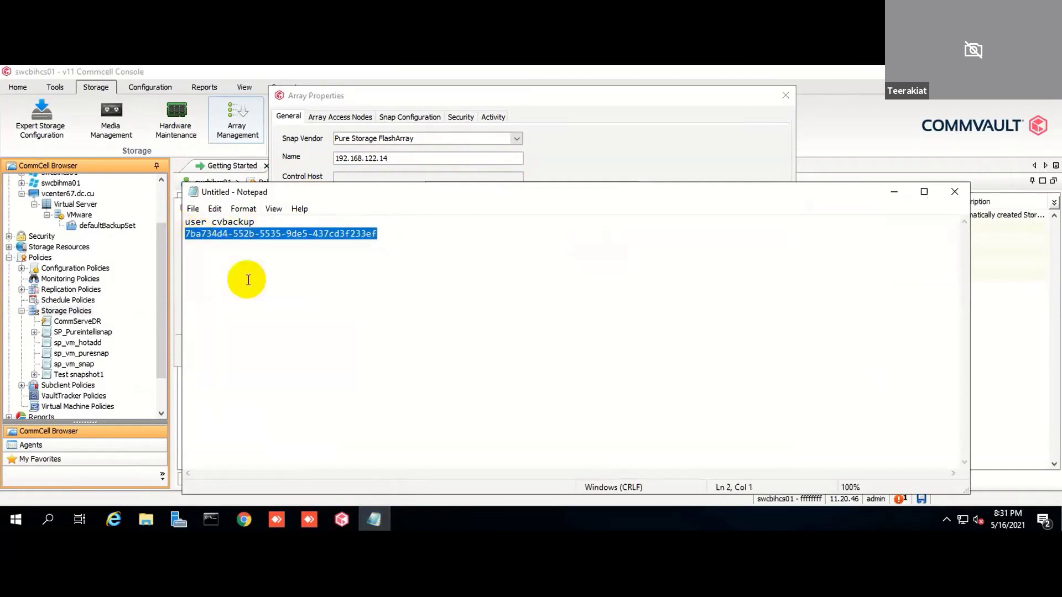
- Paste the API token into the array credential's API Token and Confirm API Token fields and accept the account
left_click(616, 145)
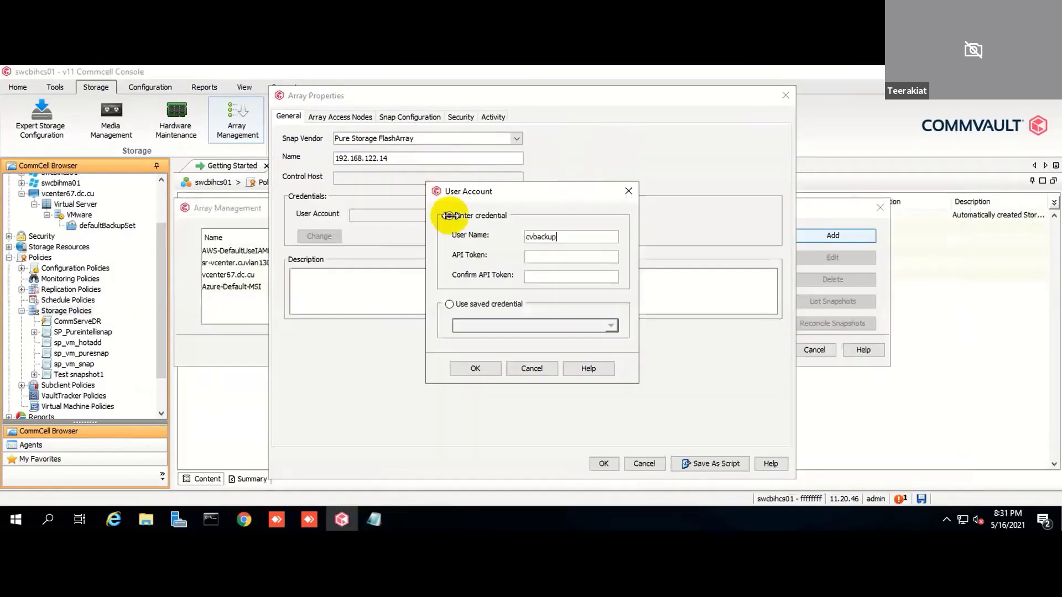
left_click(538, 257)
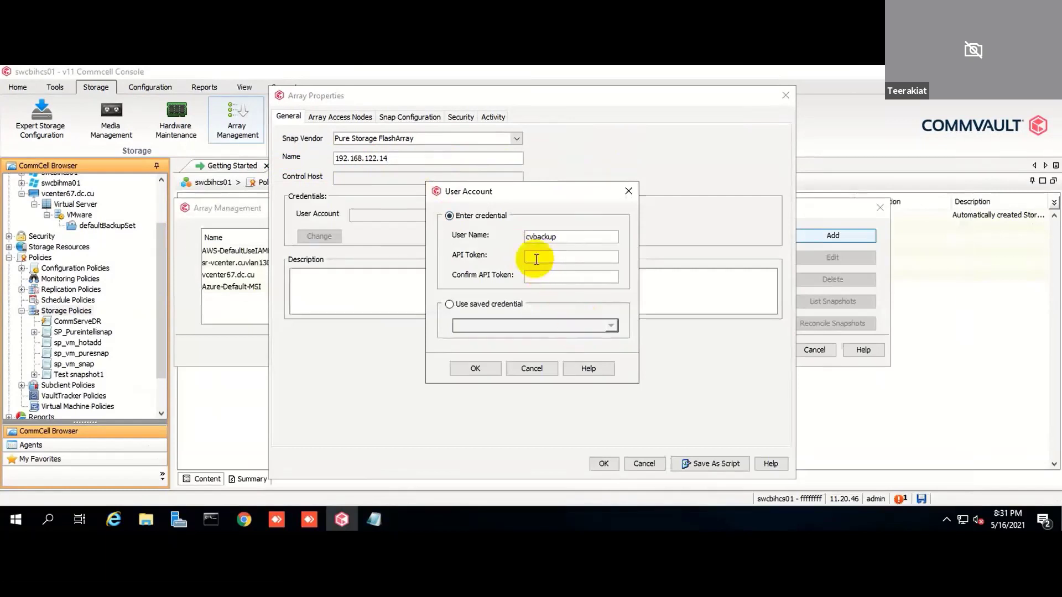
key("ctrl+v")
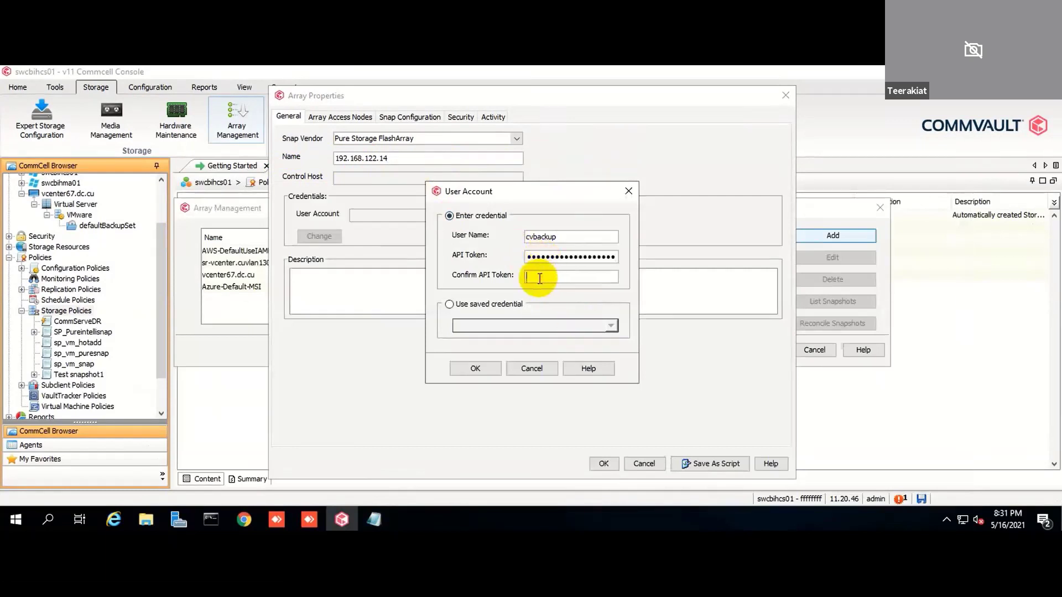
key("ctrl+v")
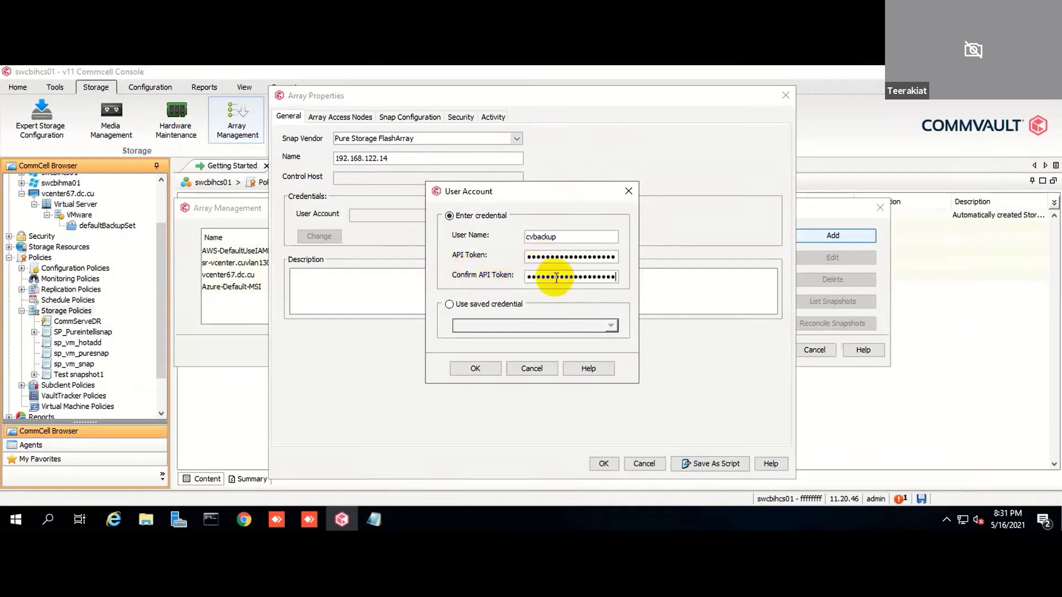
left_click(475, 368)
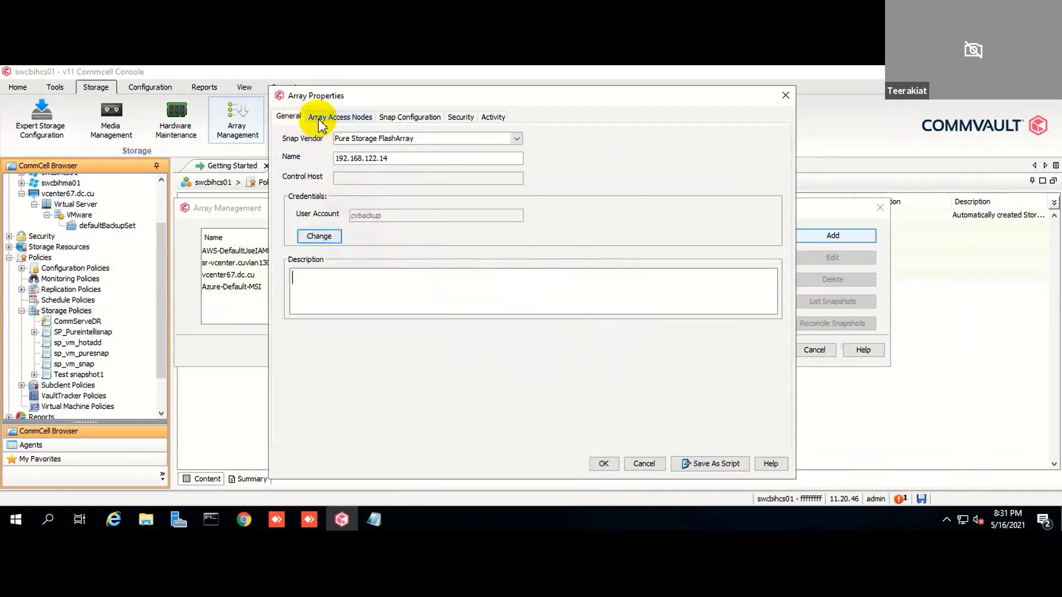
- Add the MediaAgent ma-pure01 as the array access node and save the new array after reviewing its remaining properties
left_click(338, 117)
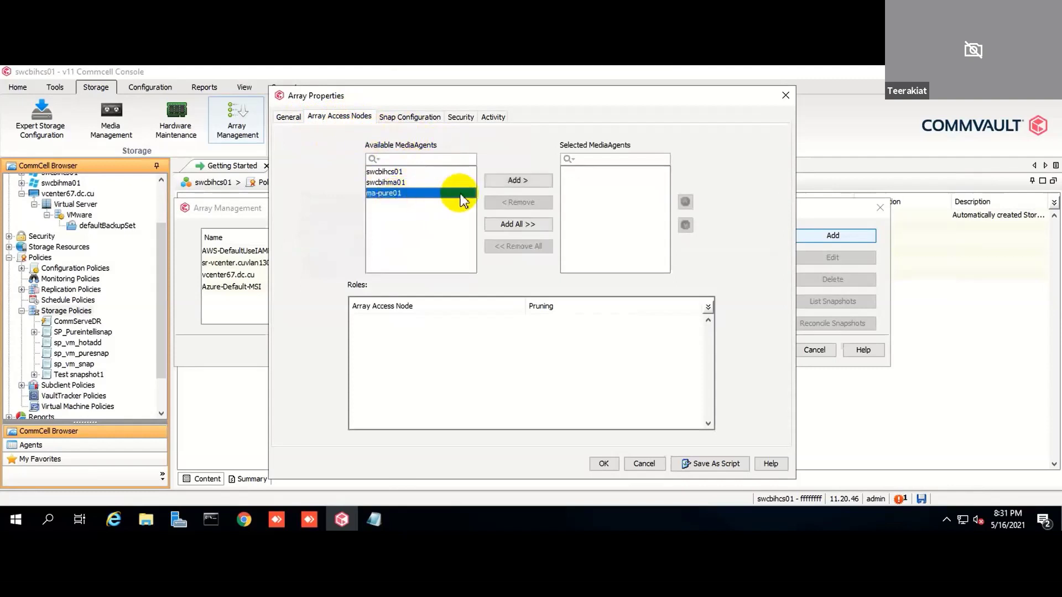
left_click(517, 181)
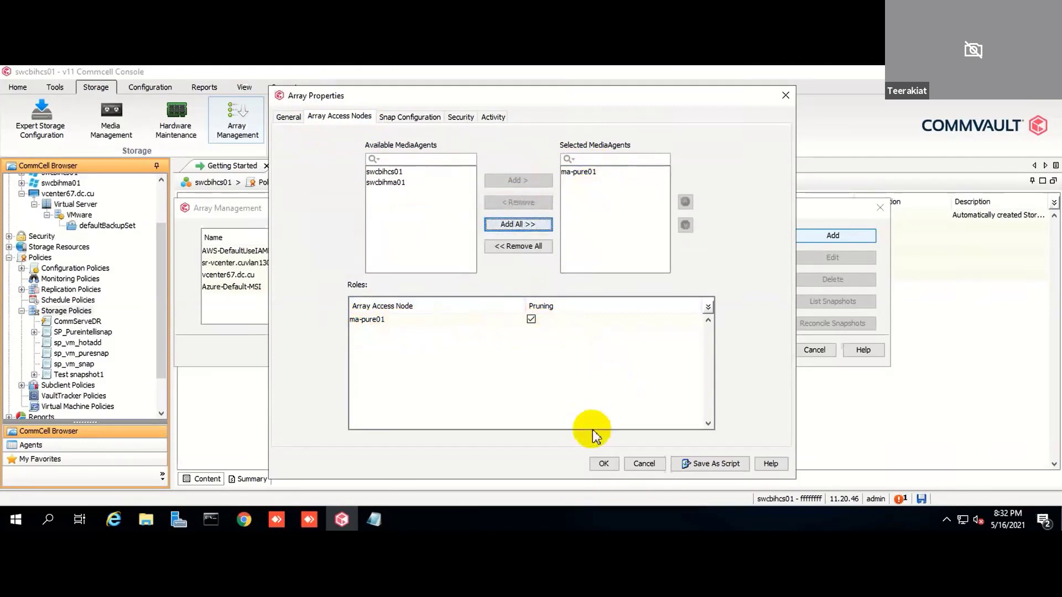
left_click(427, 121)
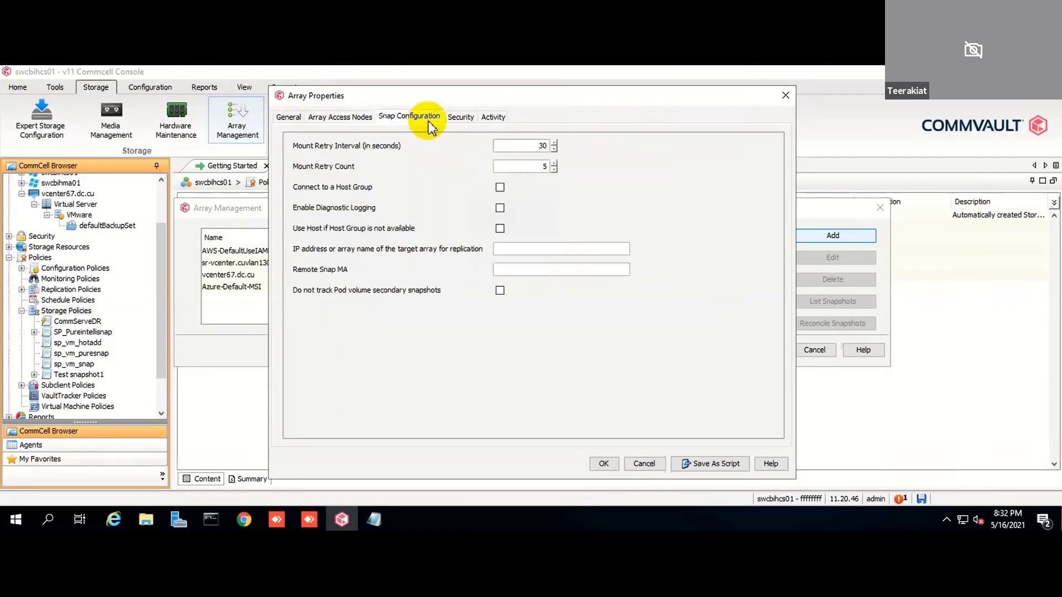
left_click(462, 116)
left_click(487, 118)
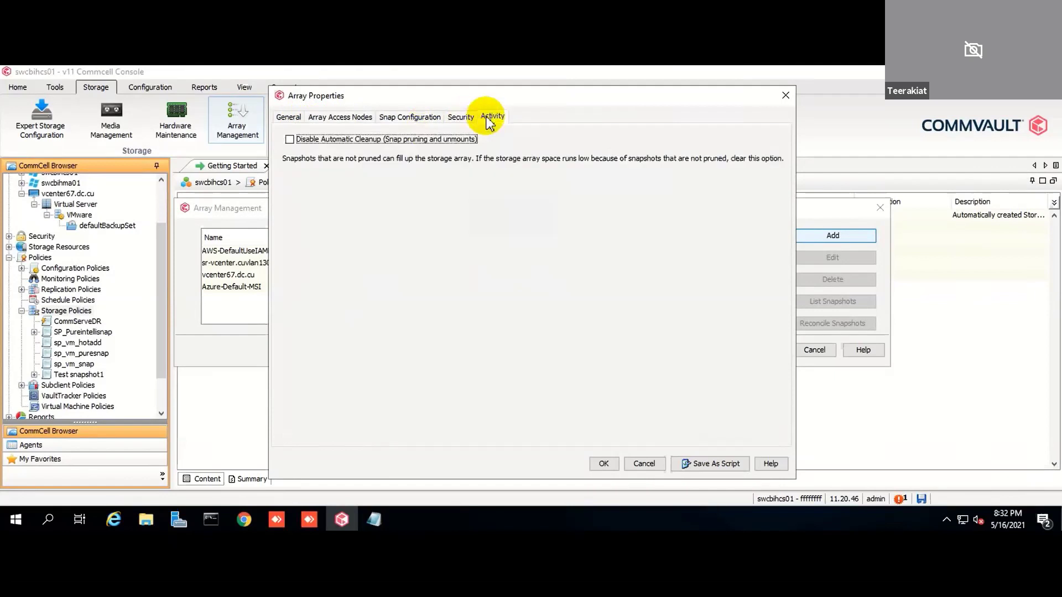
left_click(339, 116)
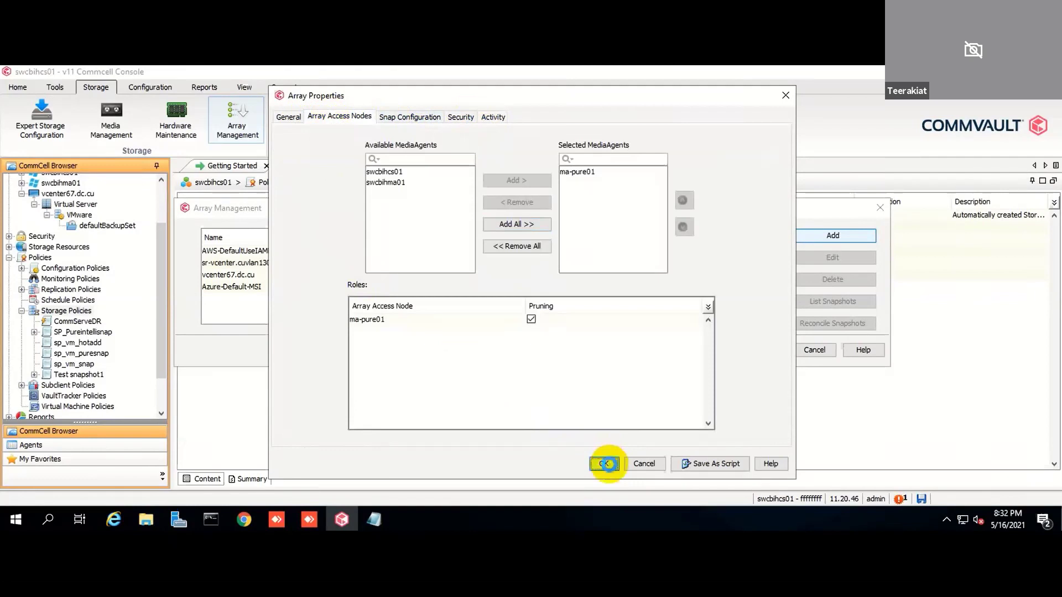
left_click(606, 464)
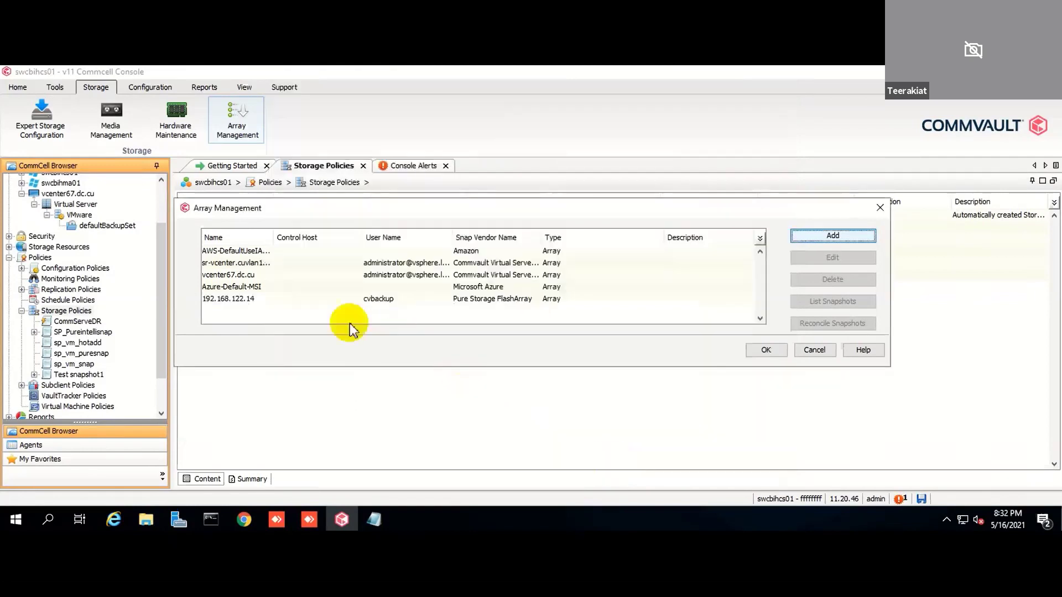
- Select the 192.168.122.14 Pure Storage FlashArray entry and accept the Array Management list
left_click(223, 300)
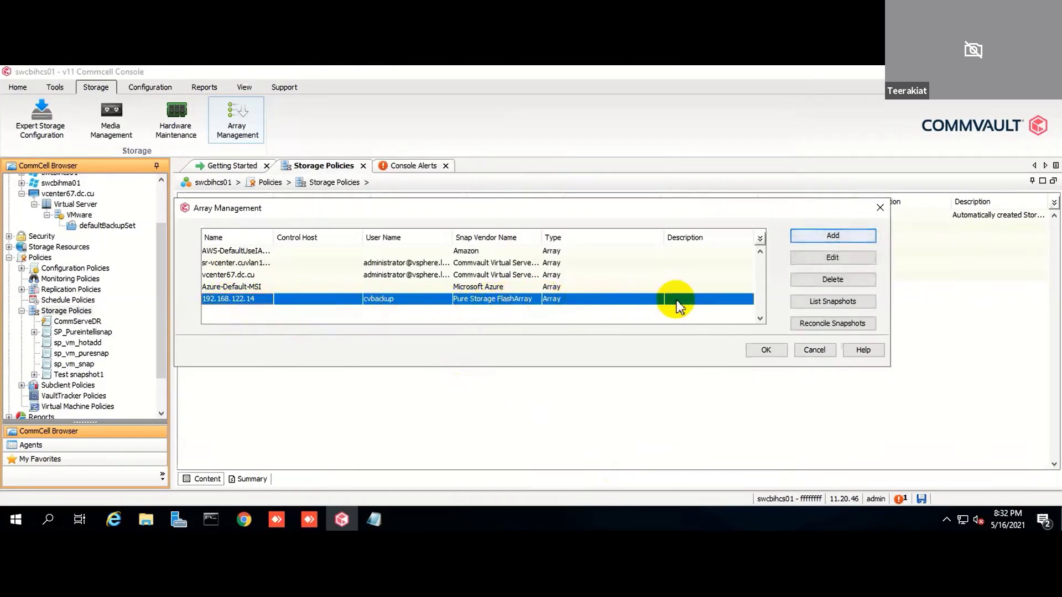
left_click(764, 350)
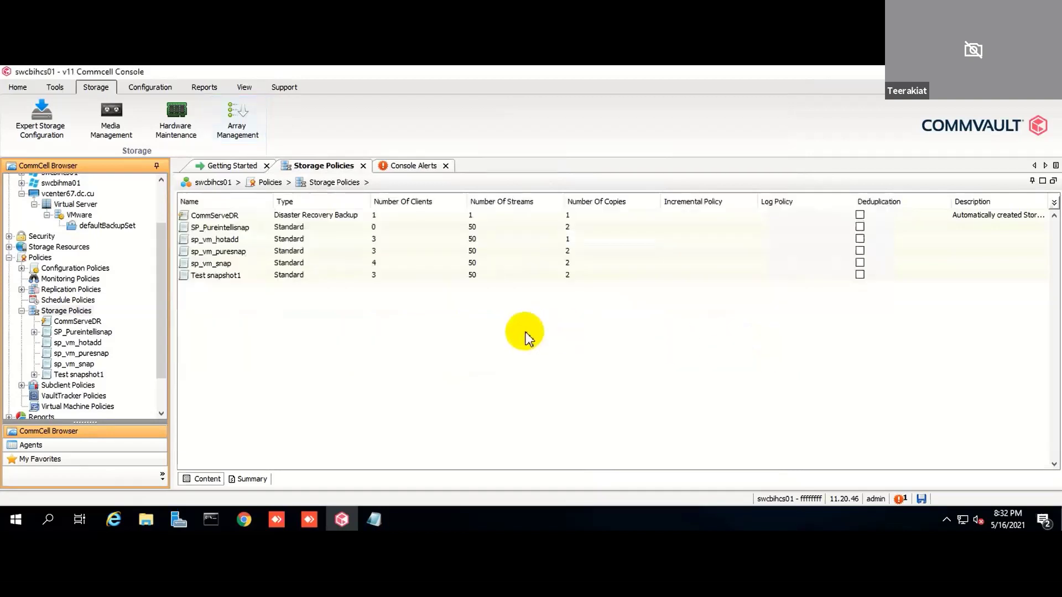
- Switch the video player to the recording "2 Create storage policy with subclient" and play it
mouse_move(526, 332)
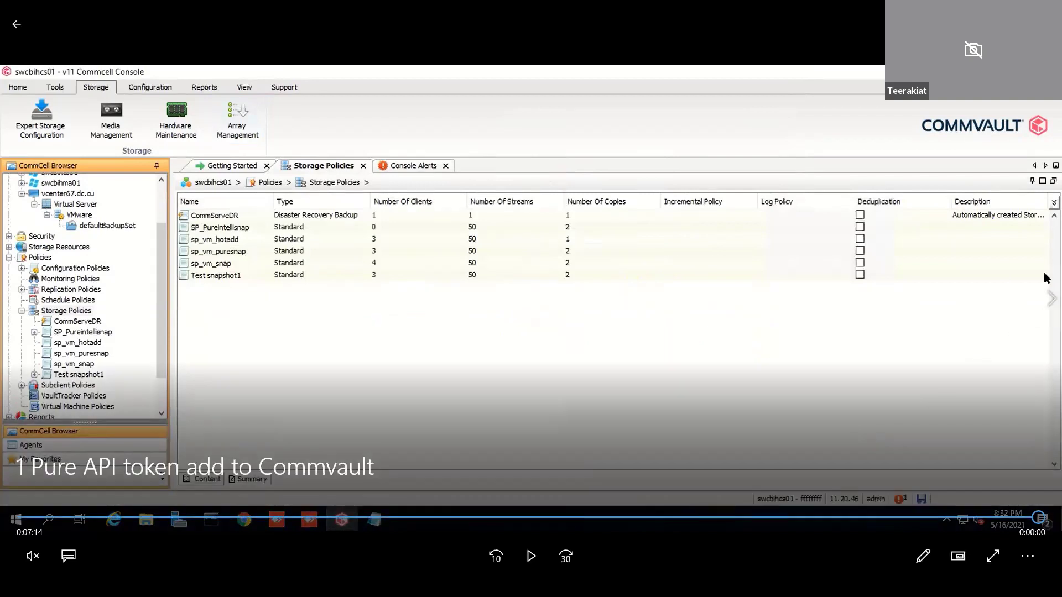
left_click(1048, 301)
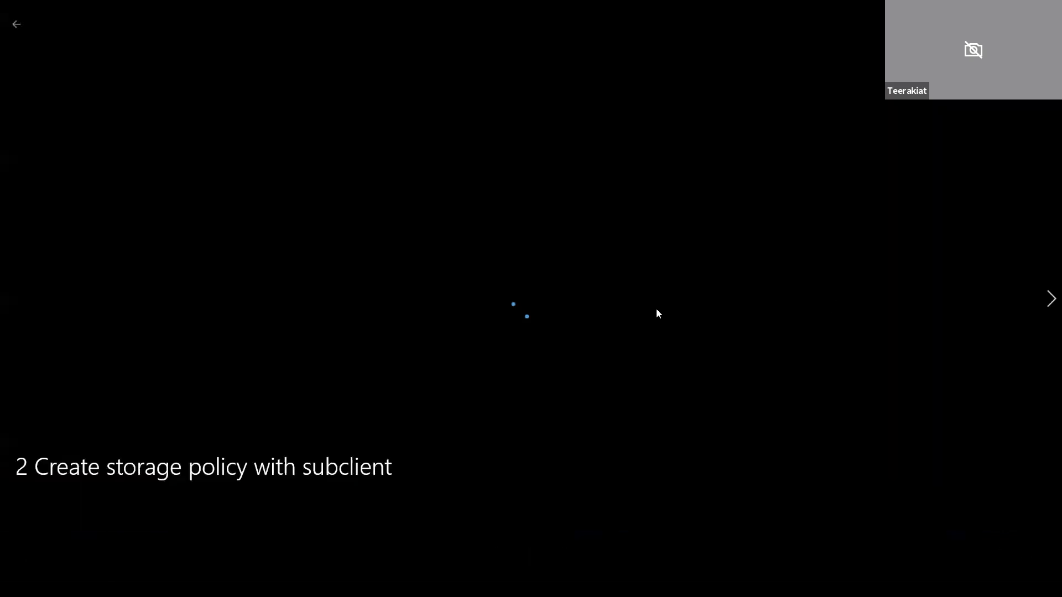
left_click(530, 559)
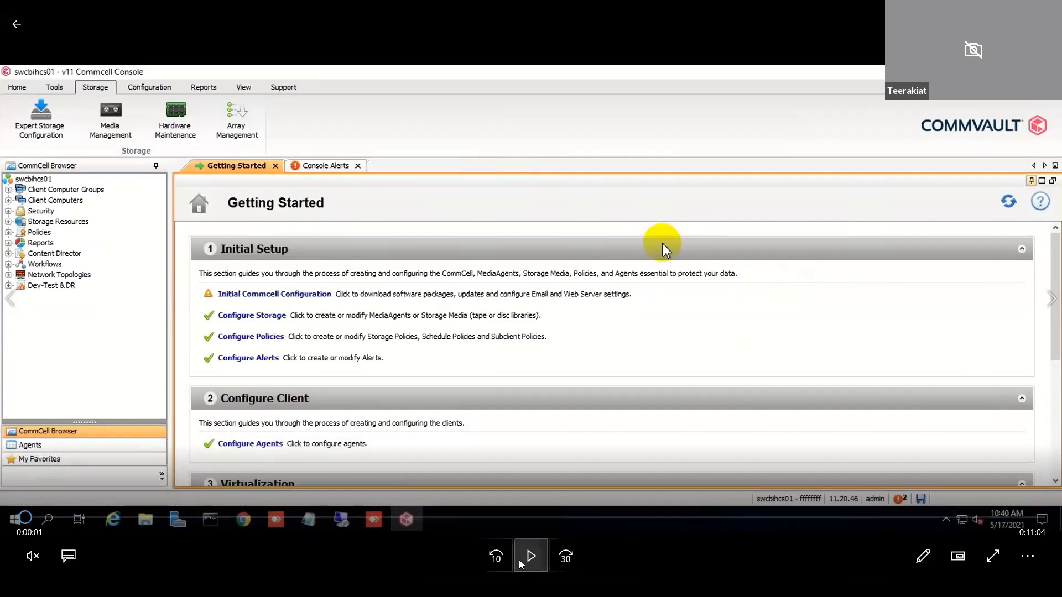
left_click(529, 558)
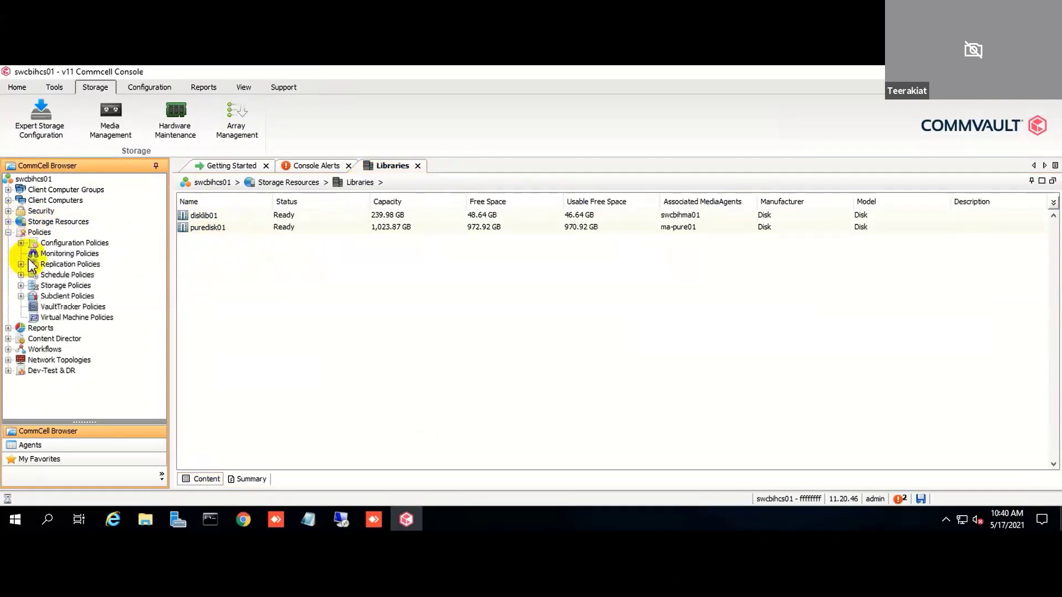
- Start a new Data Protection and Archiving storage policy and name it sp_Puresnapshot
left_click(49, 286)
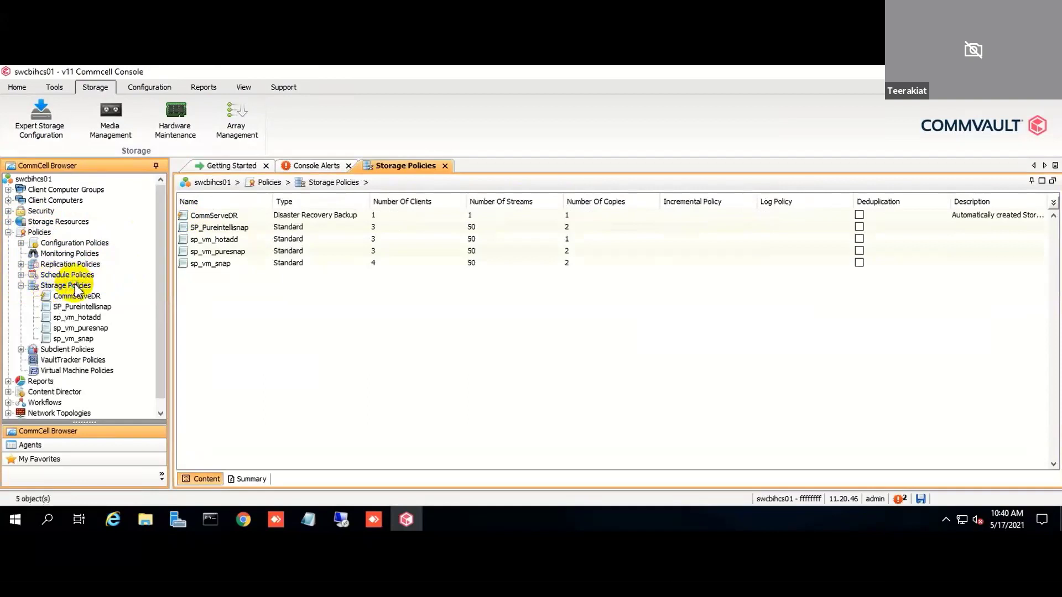
right_click(76, 287)
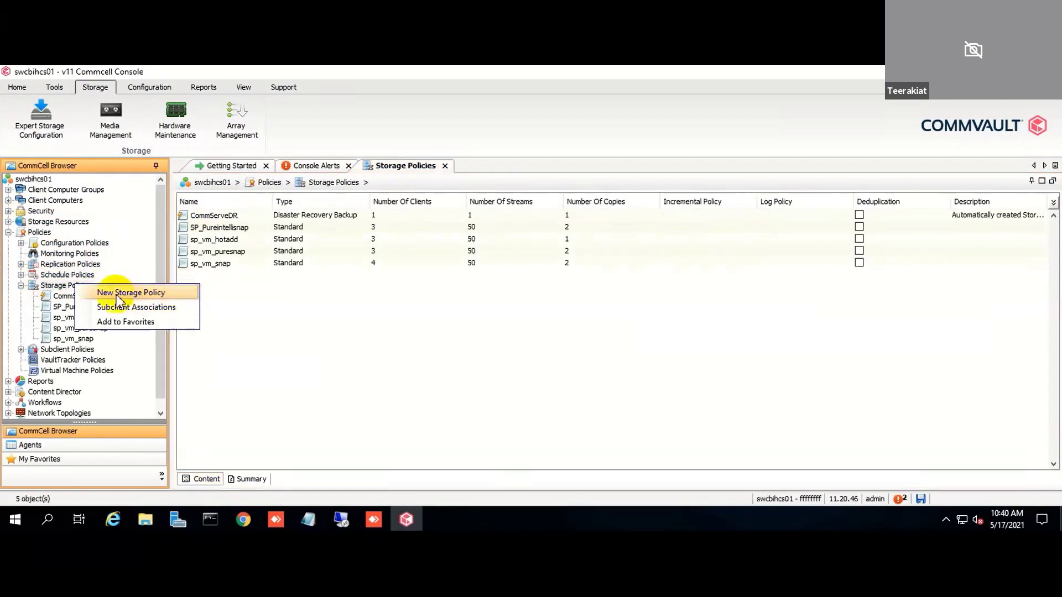
left_click(178, 293)
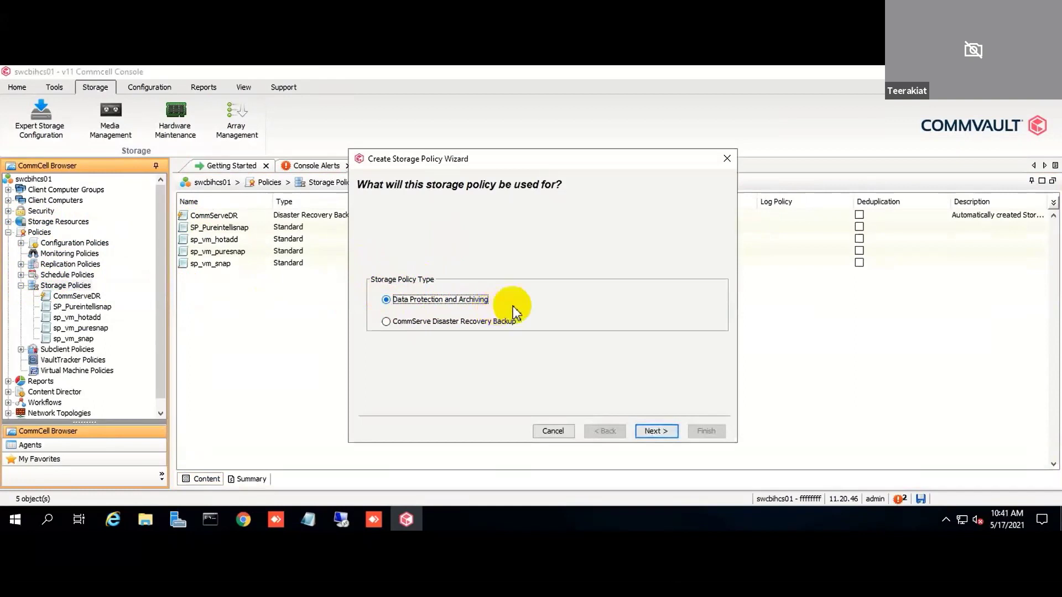
left_click(647, 433)
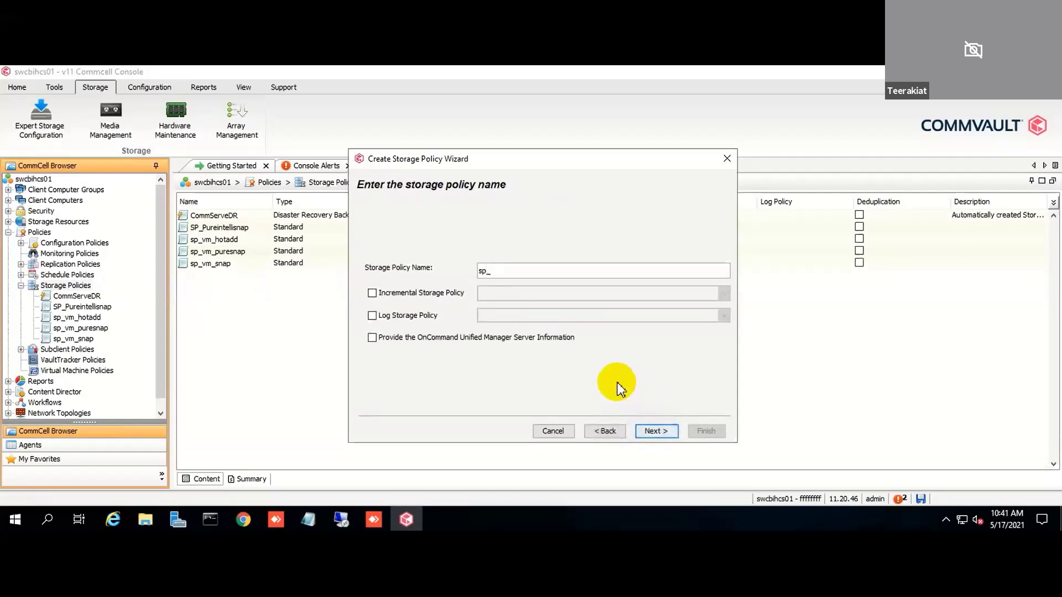
type("sp_Puresnapshot")
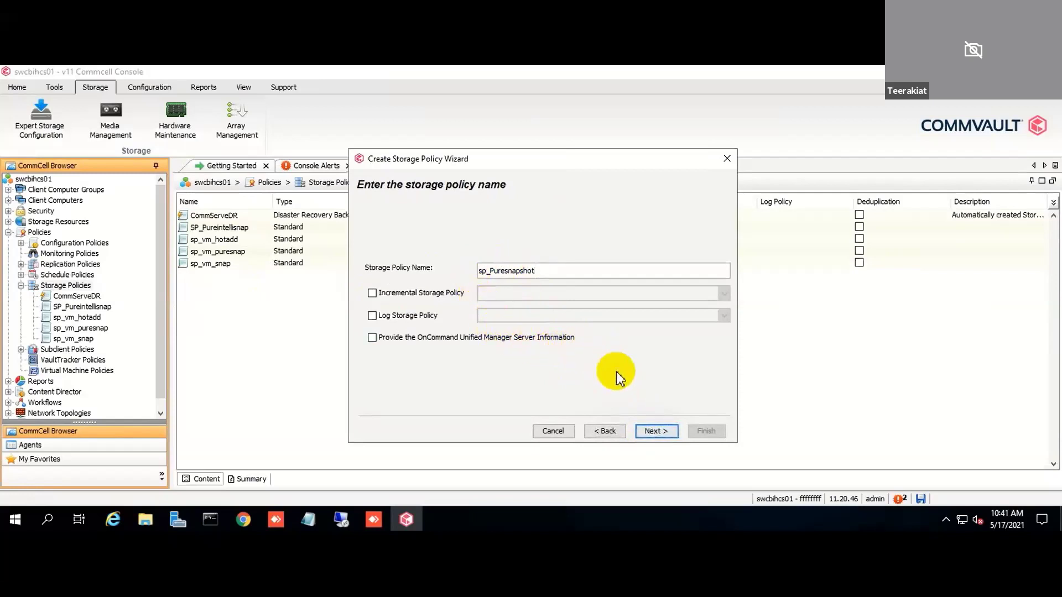
left_click(662, 434)
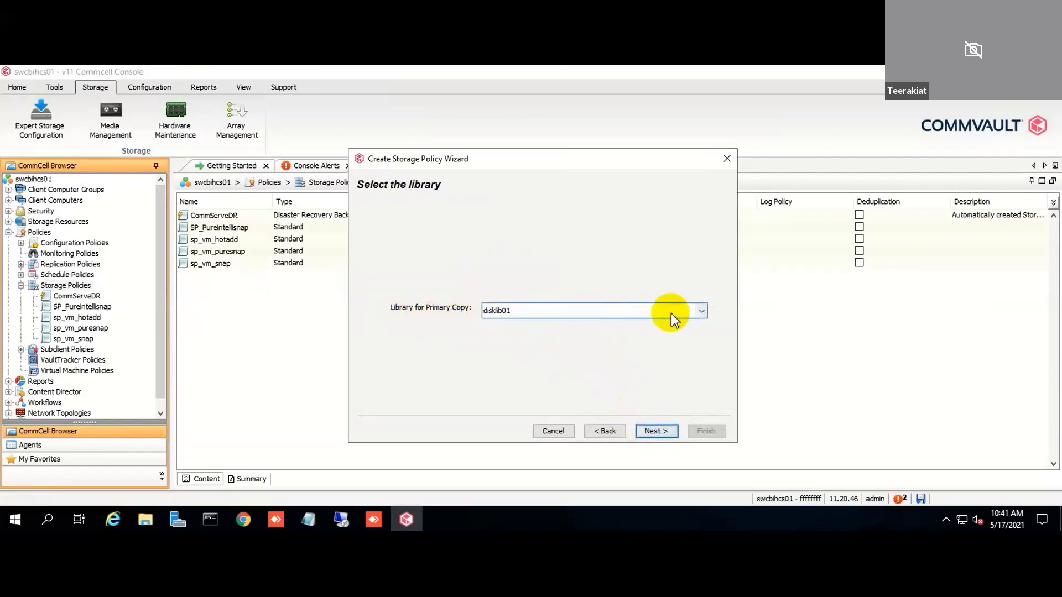
- Choose puredisk01 as the primary copy's library and keep ma-pure01 as its MediaAgent
left_click(700, 313)
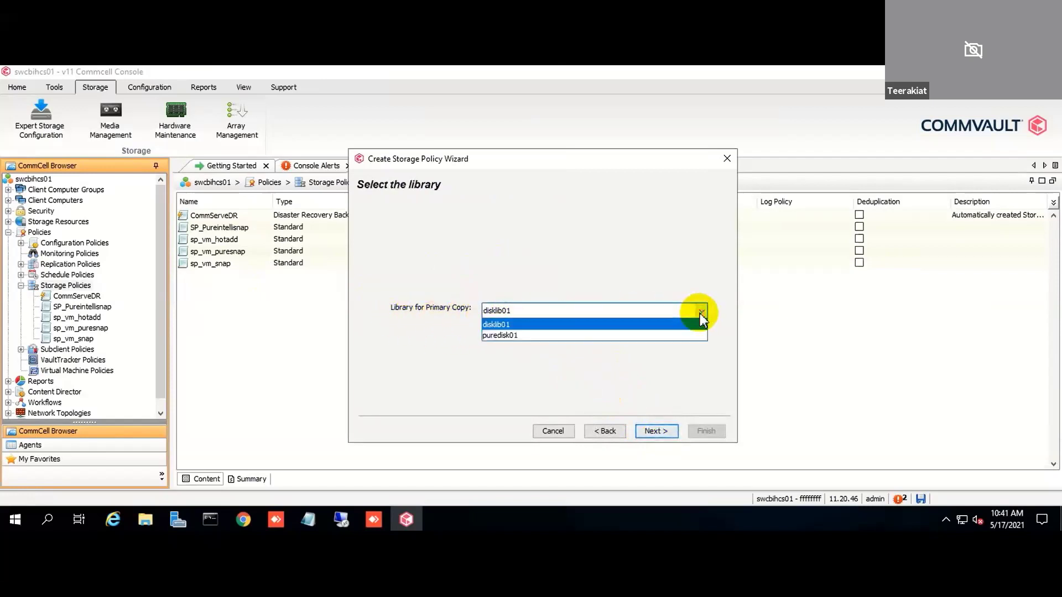
left_click(650, 337)
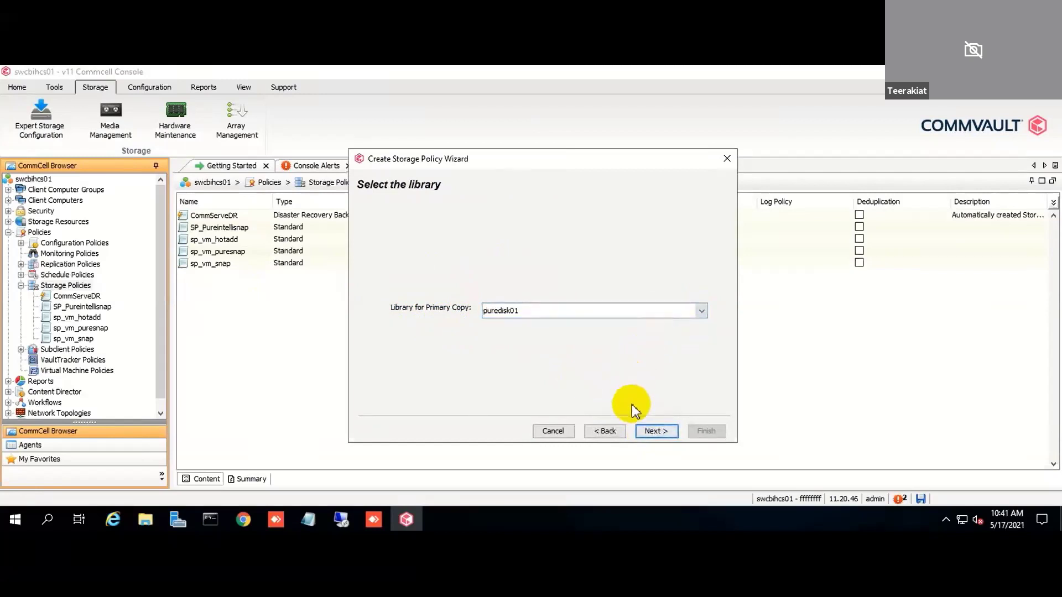
left_click(674, 433)
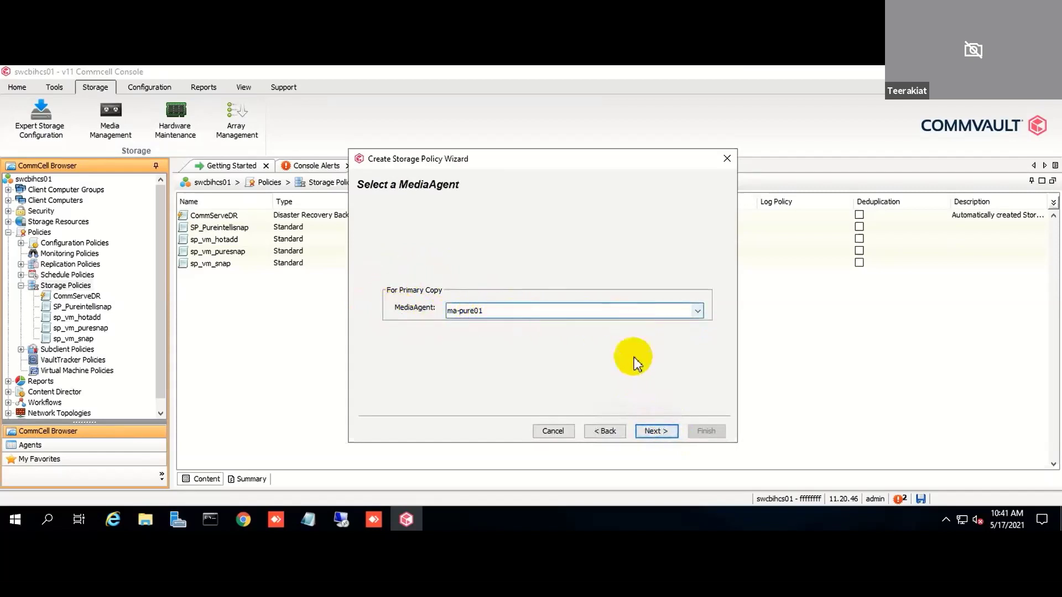
left_click(651, 431)
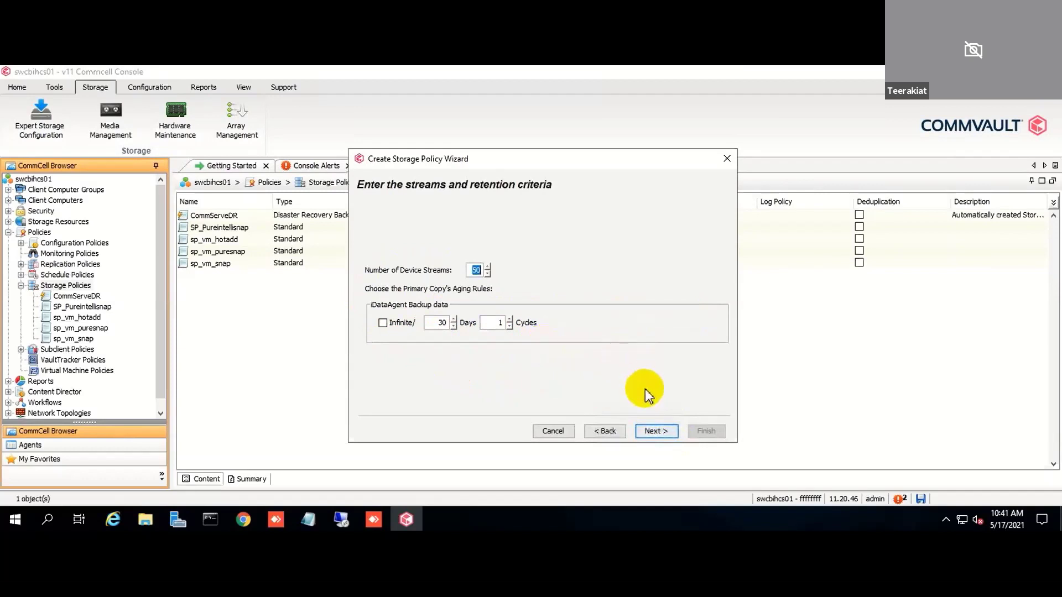
- Accept 50 device streams and 30-day, 1-cycle retention, disable deduplication, leave software encryption off, and create the storage policy
left_click(668, 432)
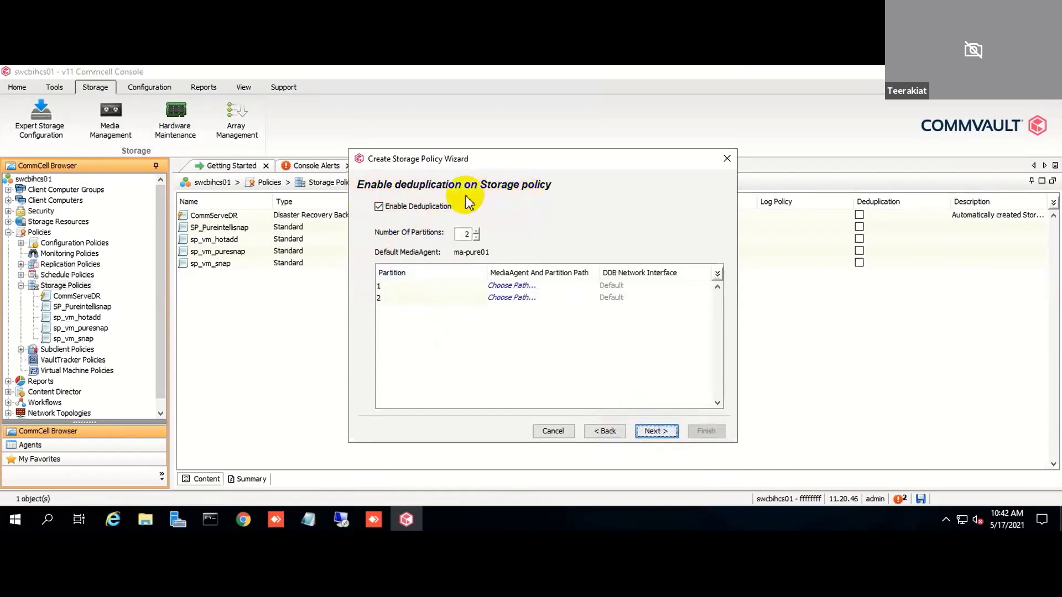
left_click(379, 207)
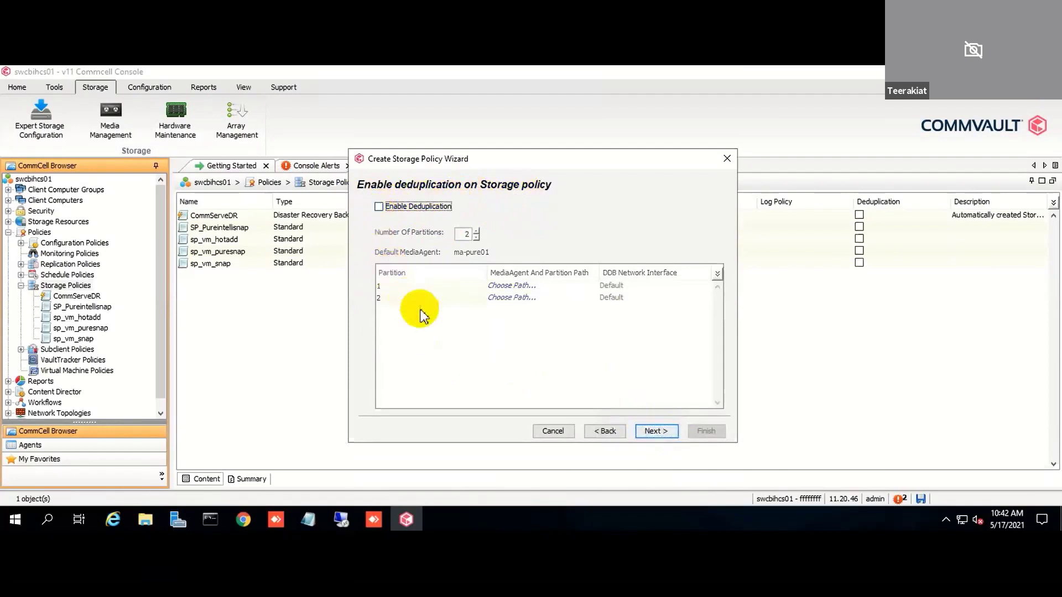
left_click(656, 432)
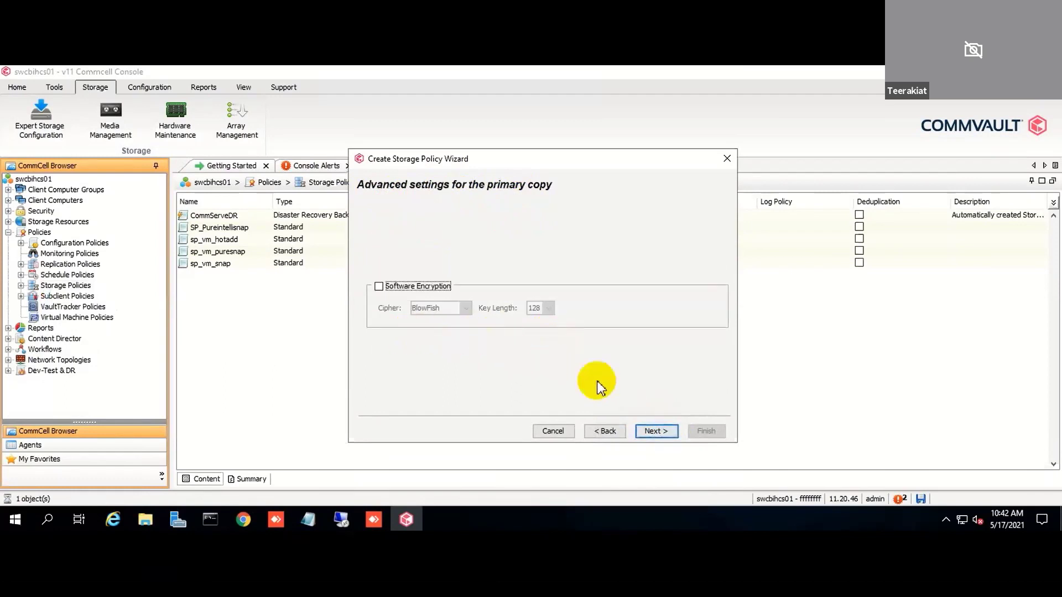
left_click(653, 431)
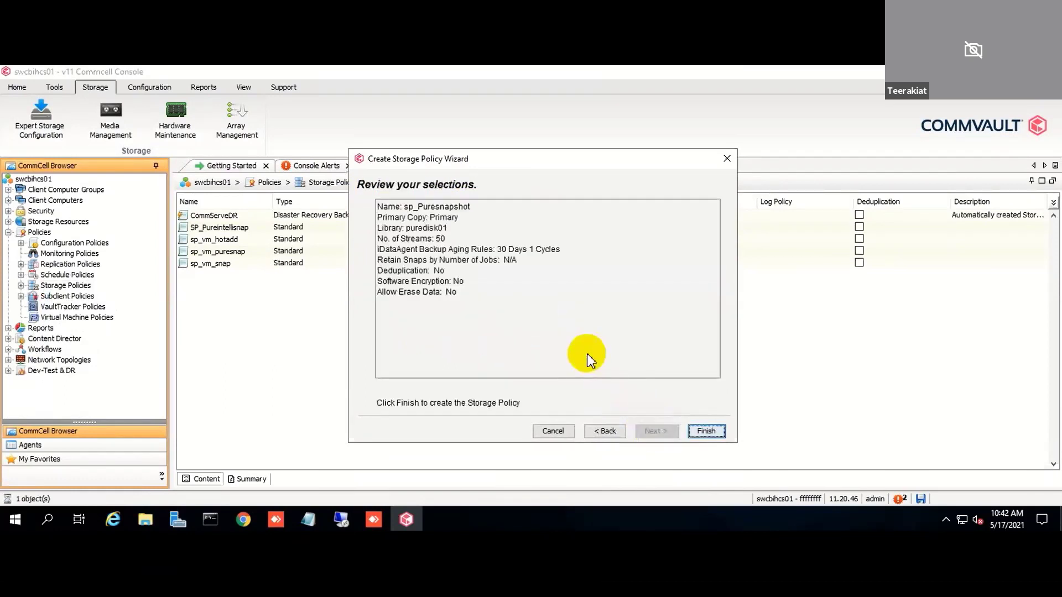
left_click(721, 432)
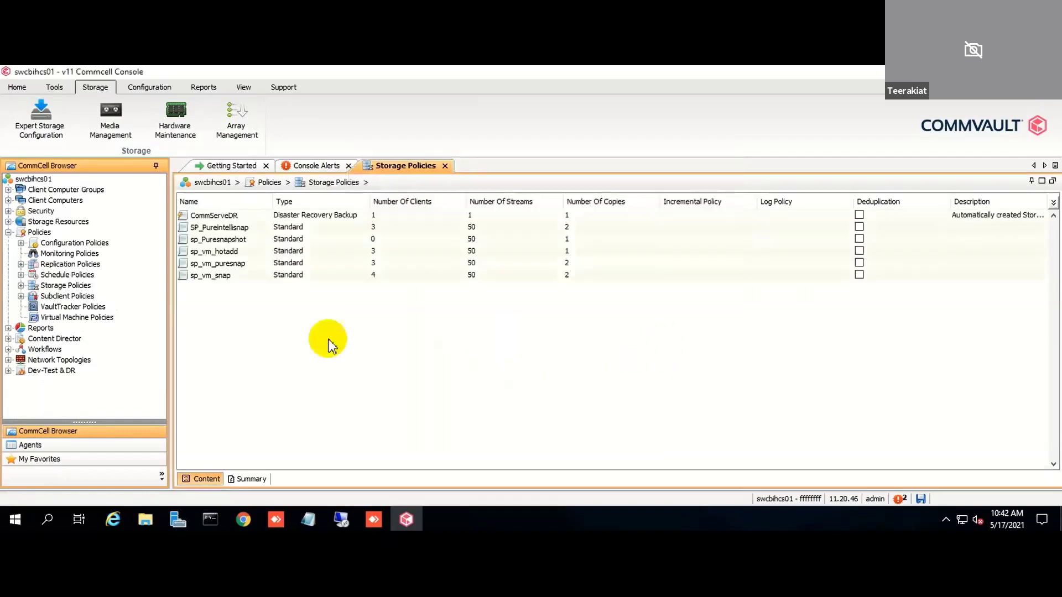
- Expand the Storage Policies node in the CommCell Browser and select the new sp_Puresnapshot policy
left_click(21, 285)
left_click(77, 287)
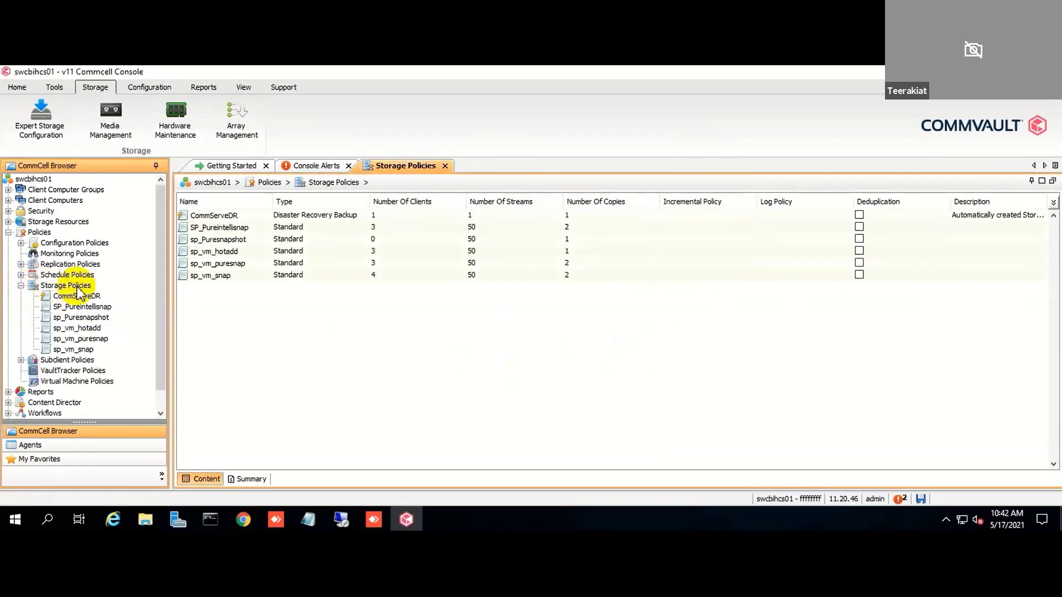
left_click(265, 241)
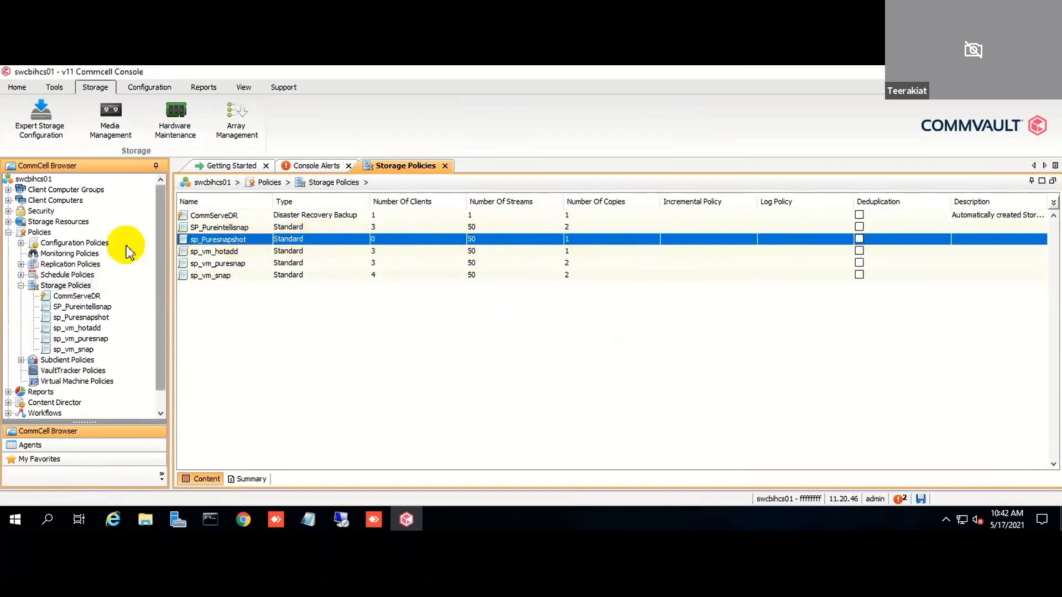
- Collapse Policies and open defaultBackupSet under the vcenter67.dc.cu client's Virtual Server VMware instance
left_click(8, 233)
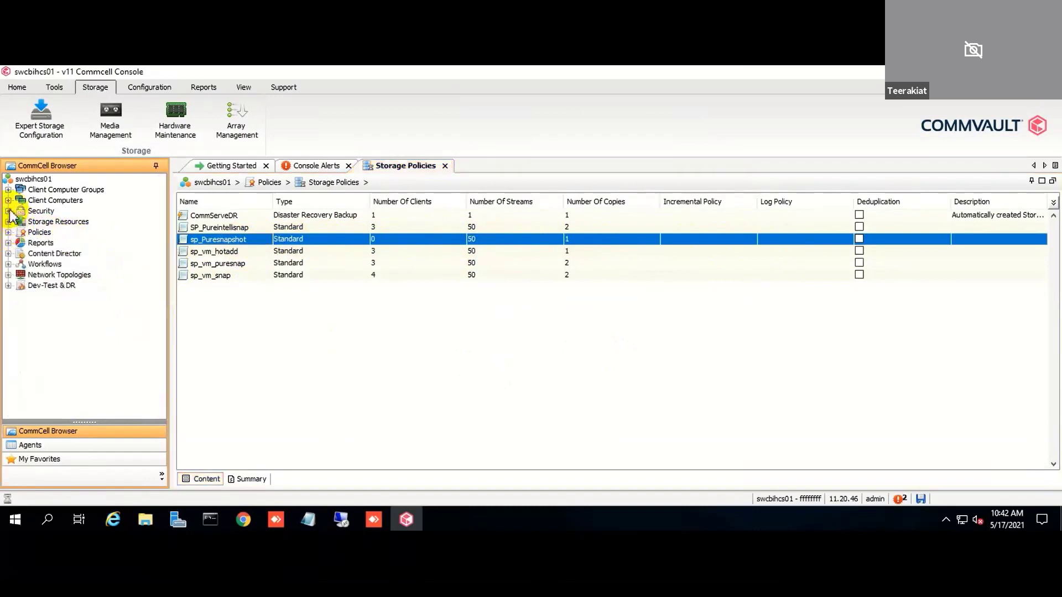
left_click(9, 200)
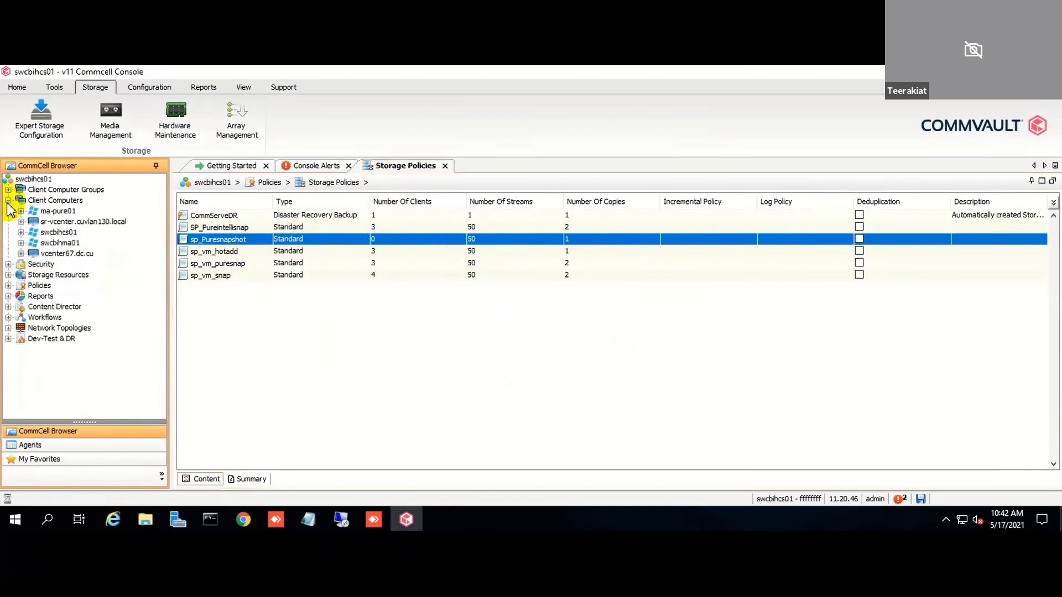
double_click(80, 254)
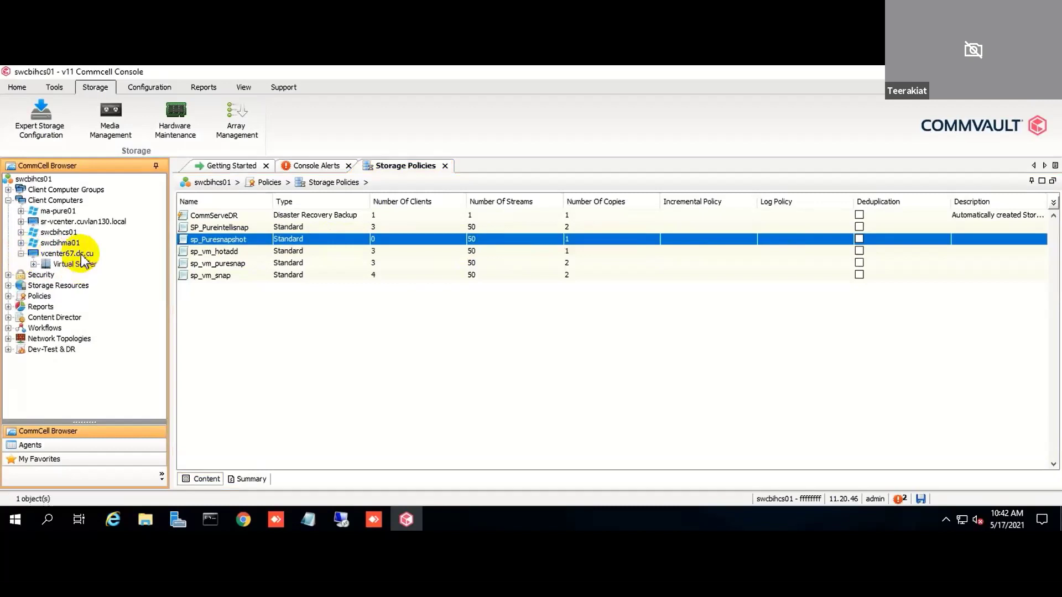
left_click(34, 265)
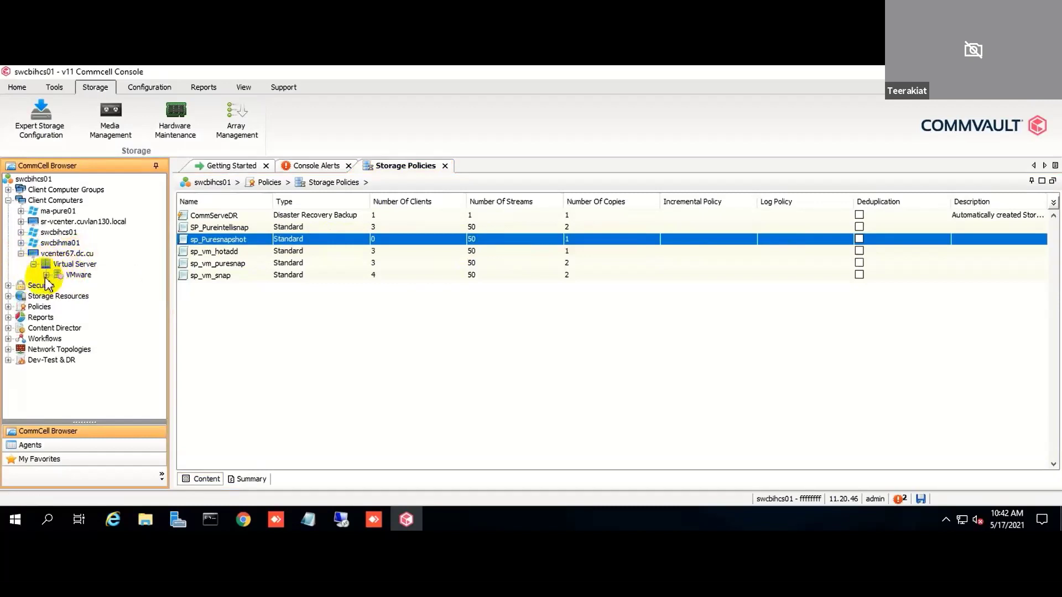
left_click(78, 275)
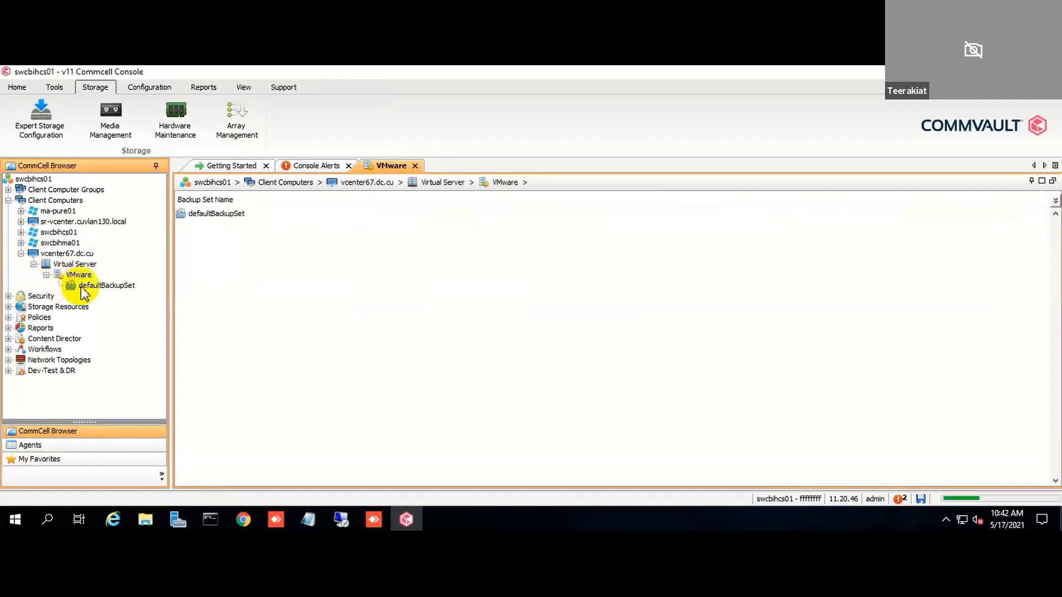
left_click(88, 287)
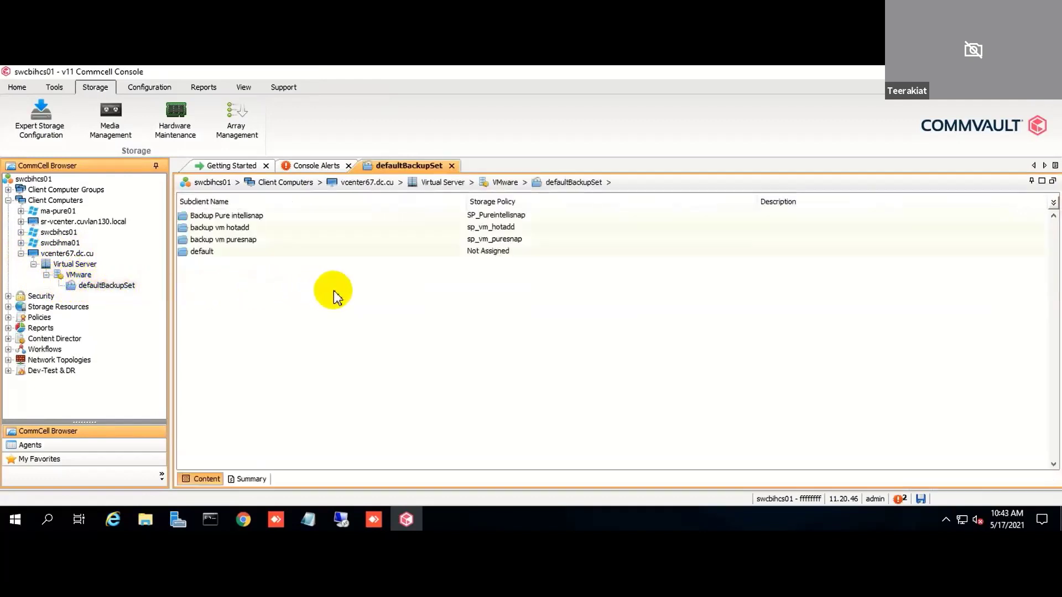
- Start a new subclient in defaultBackupSet and name it backup Pure Intellisnap
left_click(331, 291)
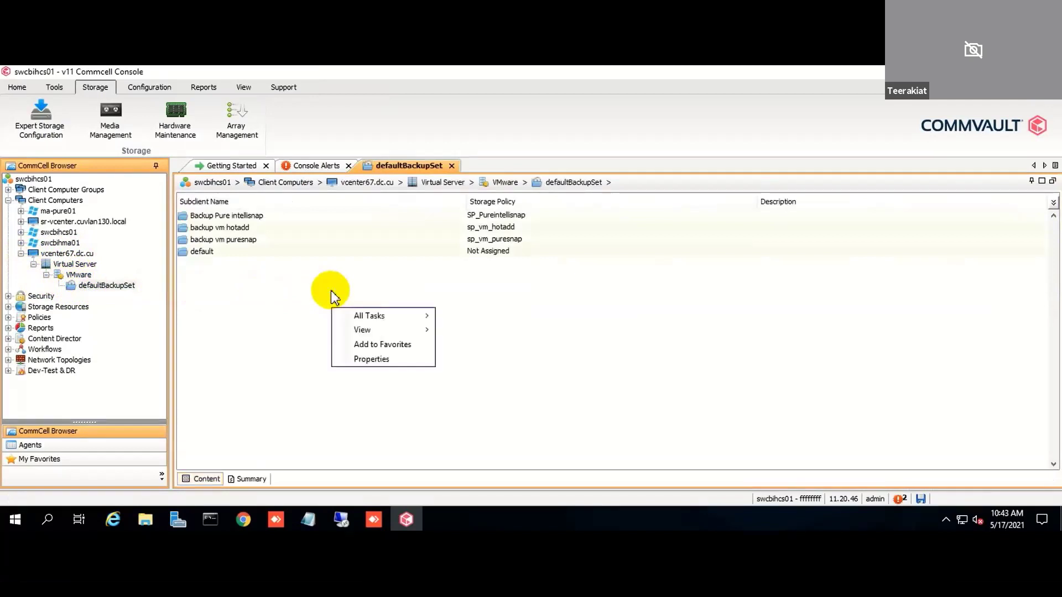
mouse_move(382, 317)
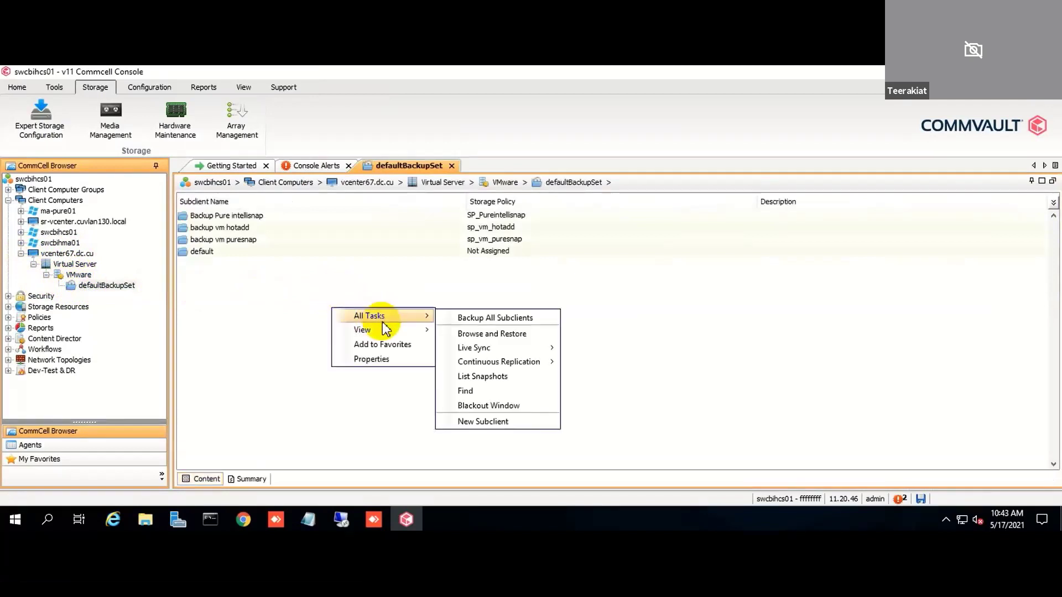
right_click(102, 286)
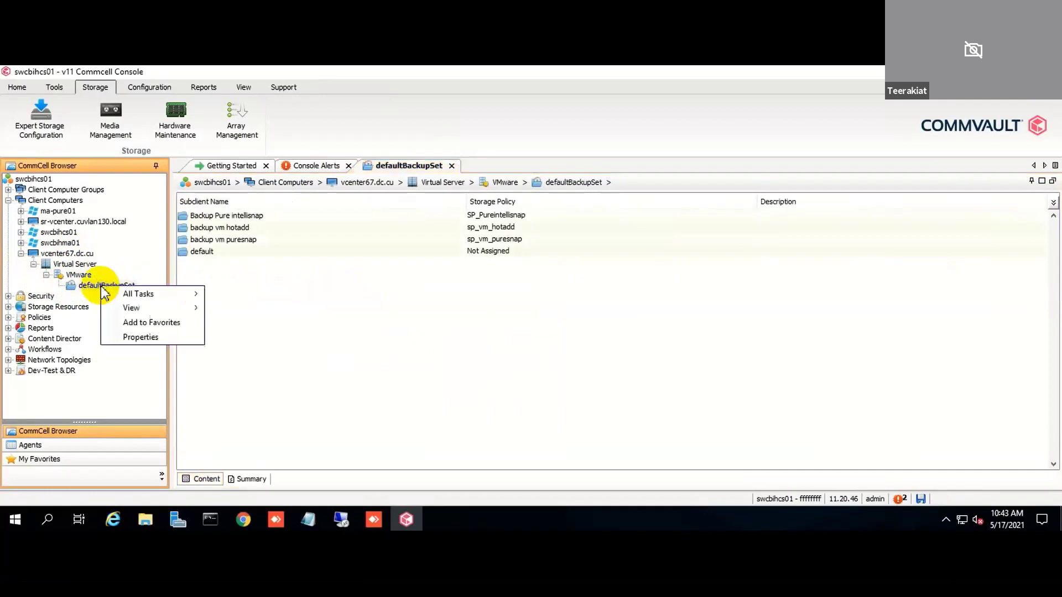
mouse_move(159, 300)
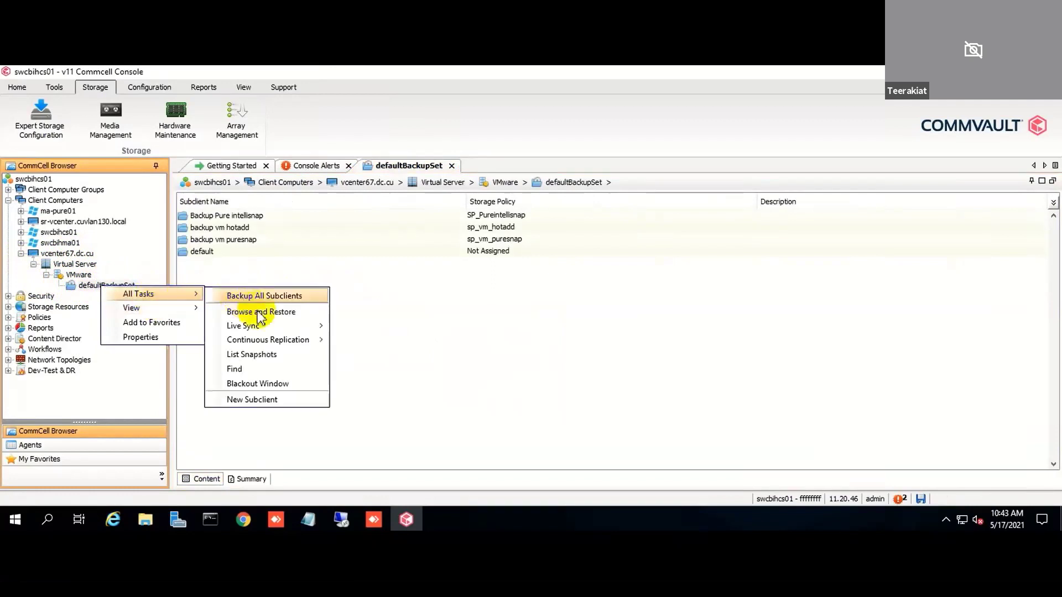
left_click(279, 402)
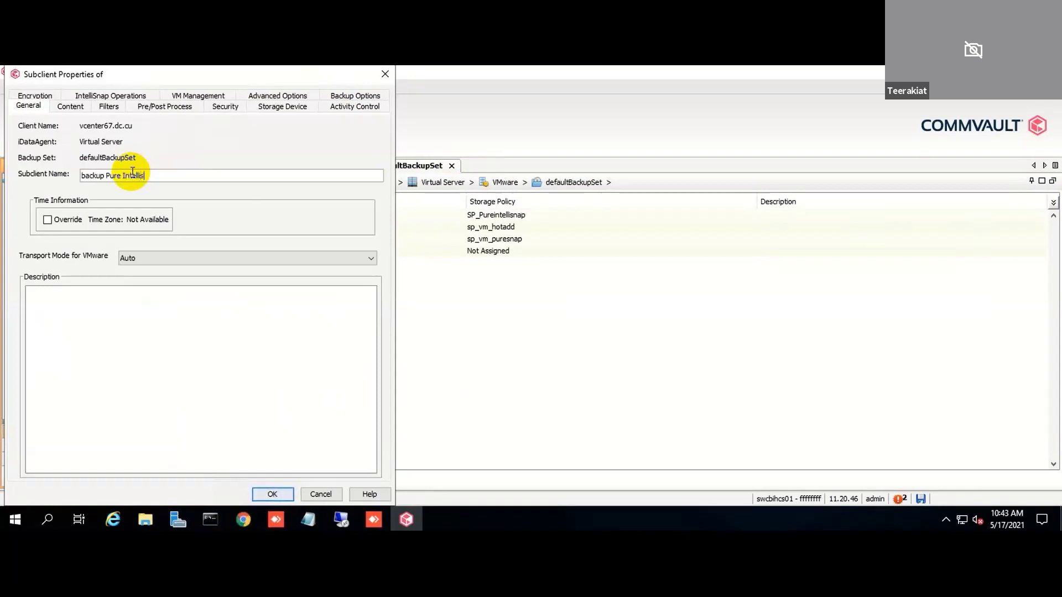
type("p")
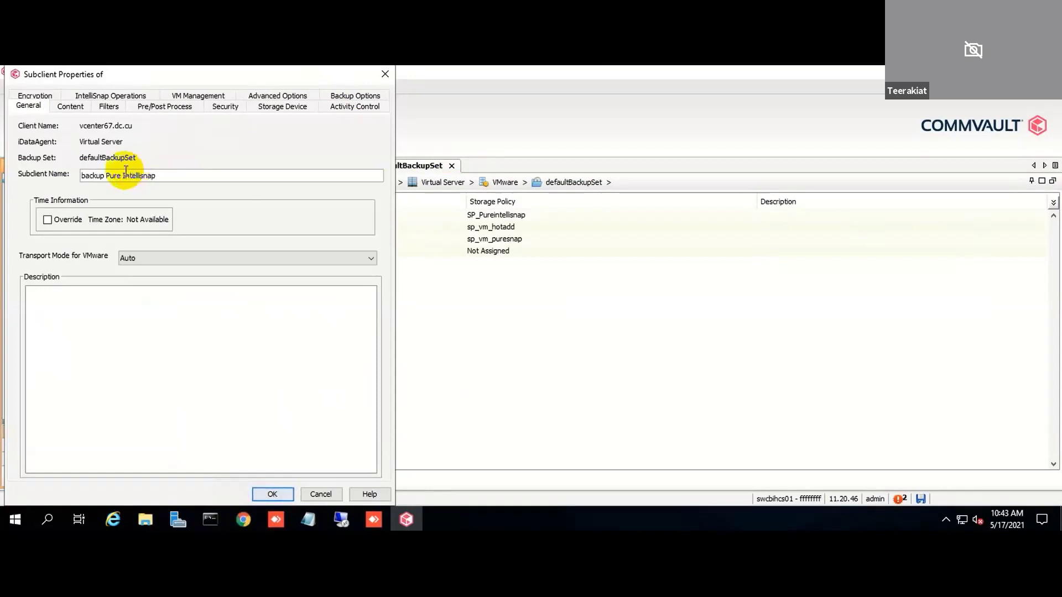
- Capitalize the first letter of the new subclient's name so it reads Backup Pure Intellisnap
left_click(87, 177)
key("BackSpace")
type("B")
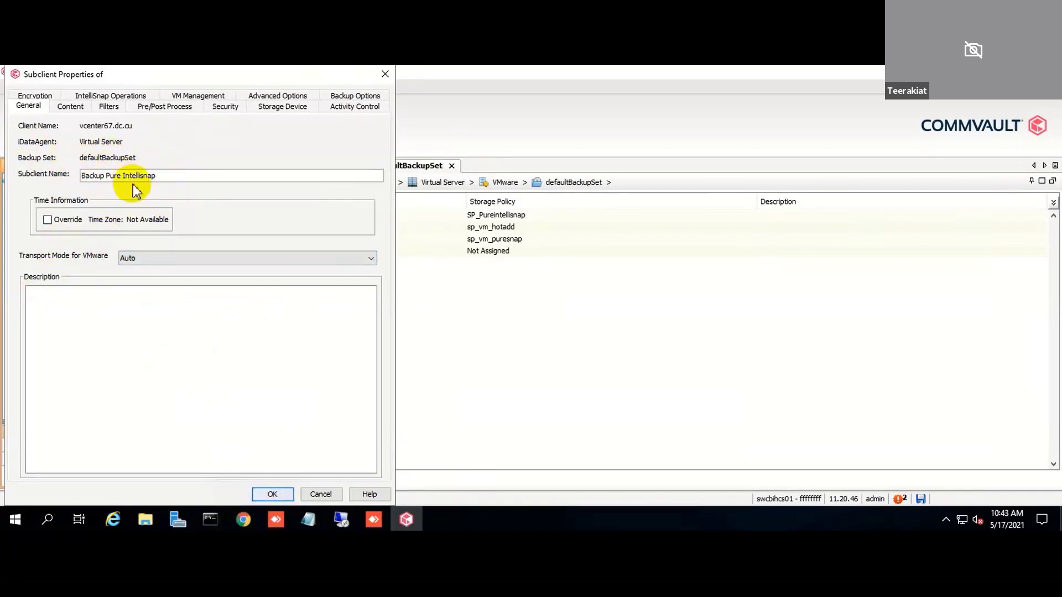
- Add the virtual machine SQL2017 CVtest from FlashStack's DC Cluster to the subclient's content
left_click(71, 106)
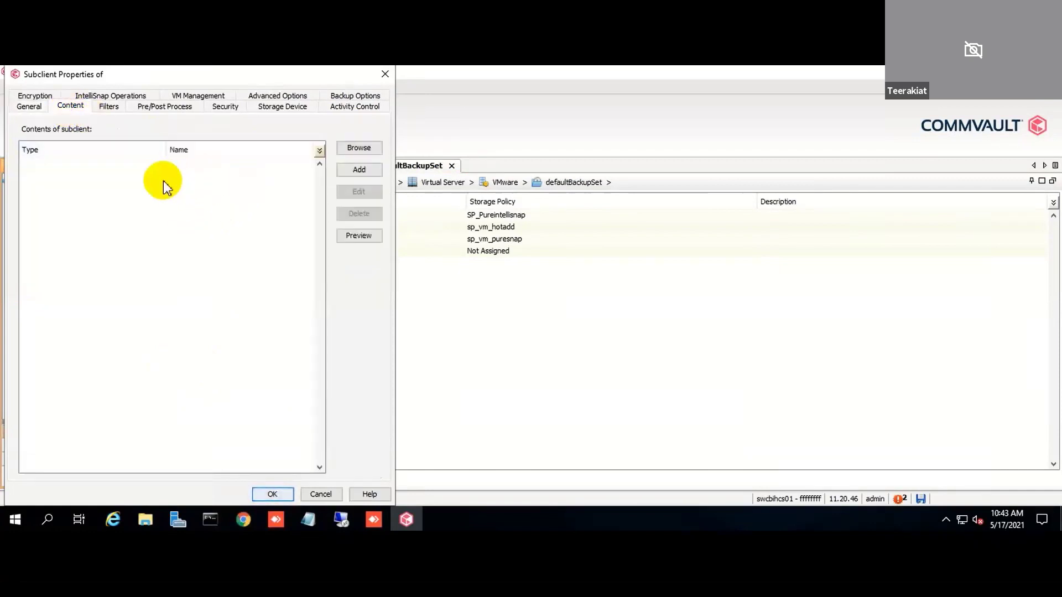
left_click(347, 147)
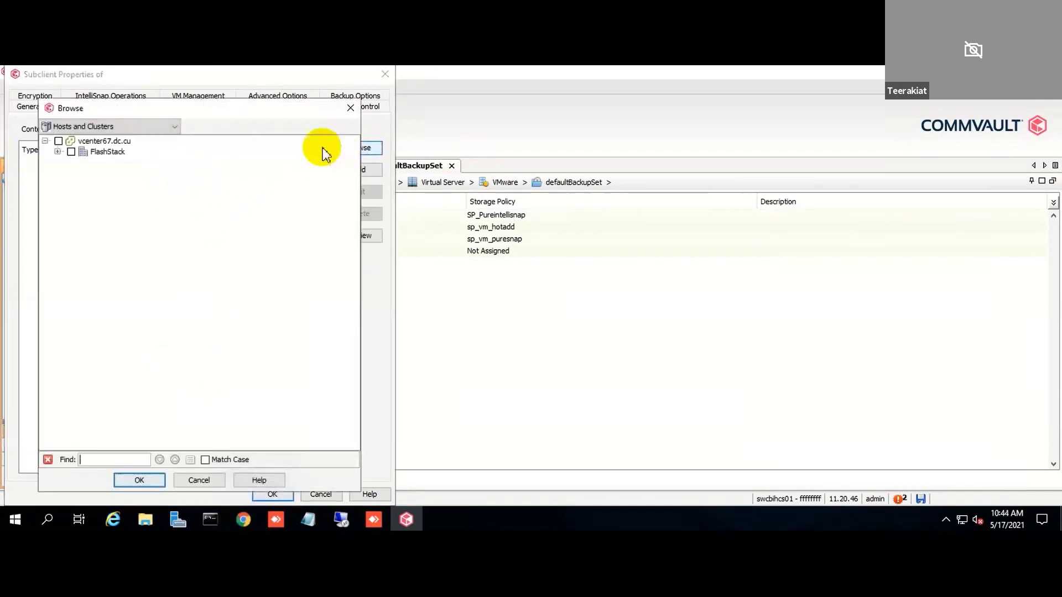
left_click(58, 152)
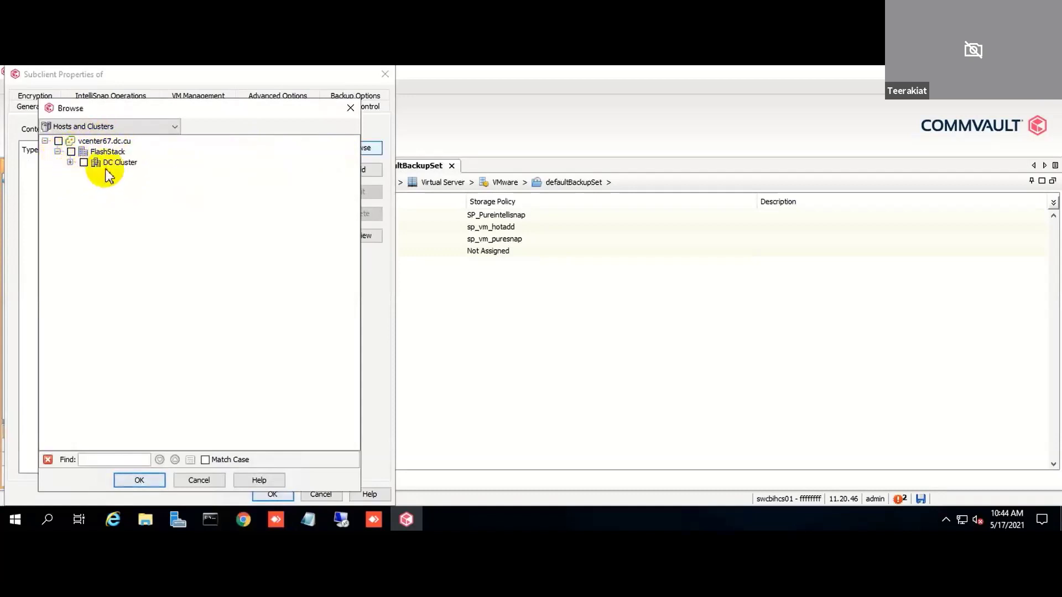
left_click(69, 163)
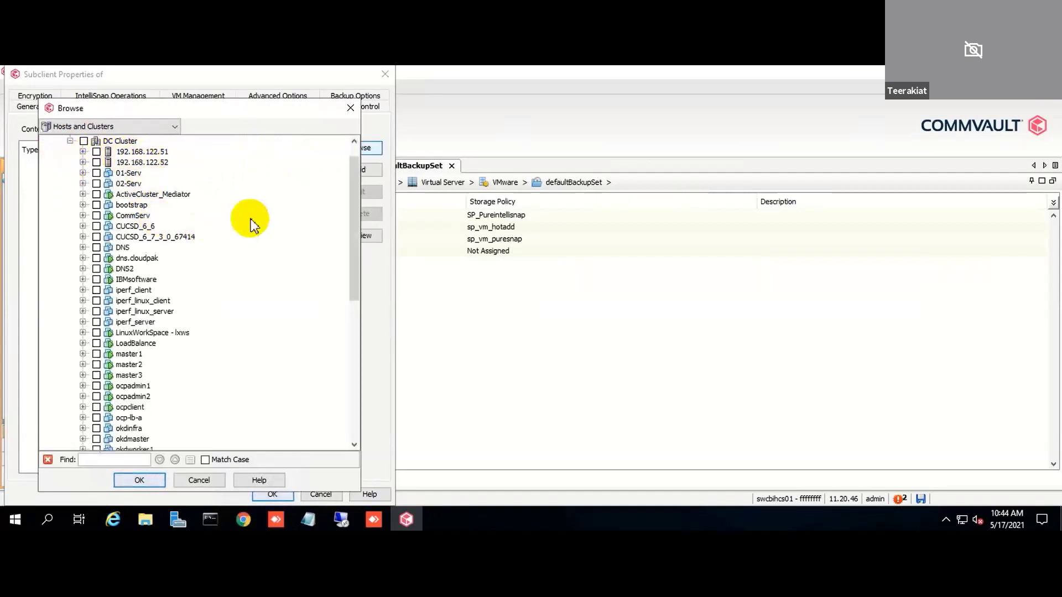
left_click_drag(353, 184, 352, 306)
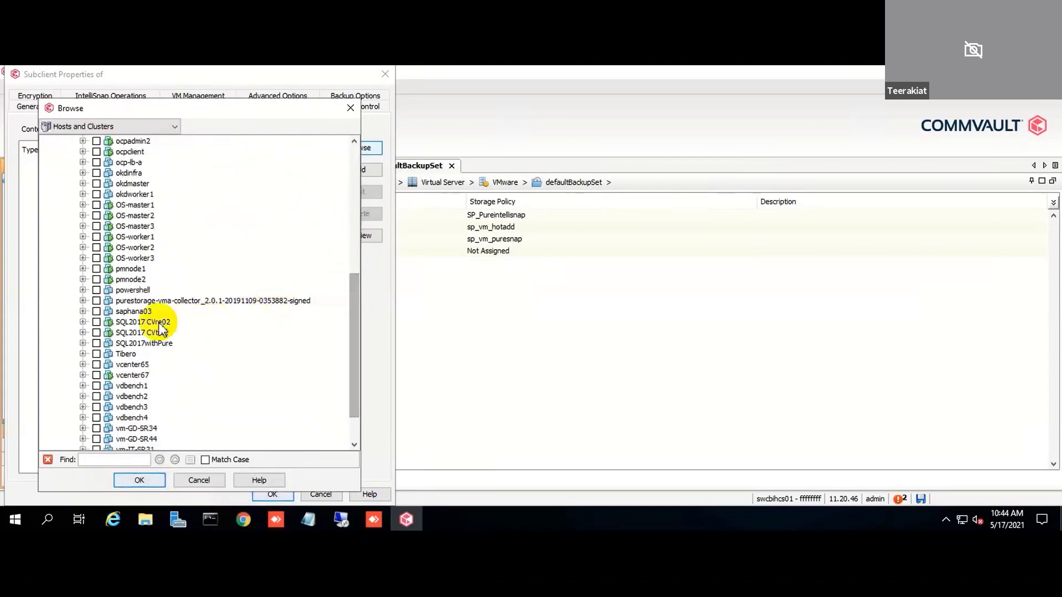
left_click(143, 333)
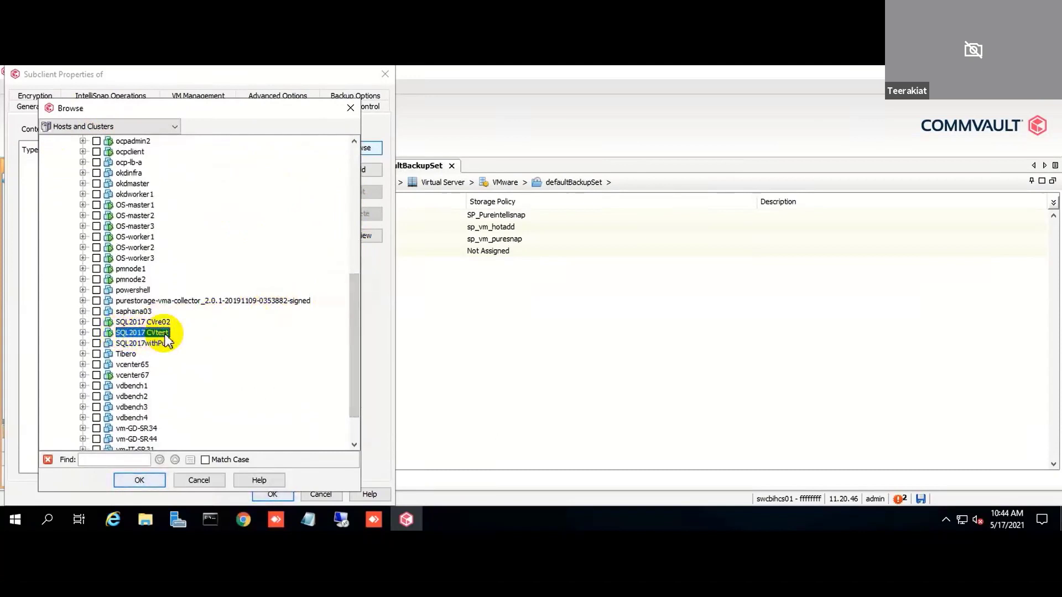
left_click(96, 333)
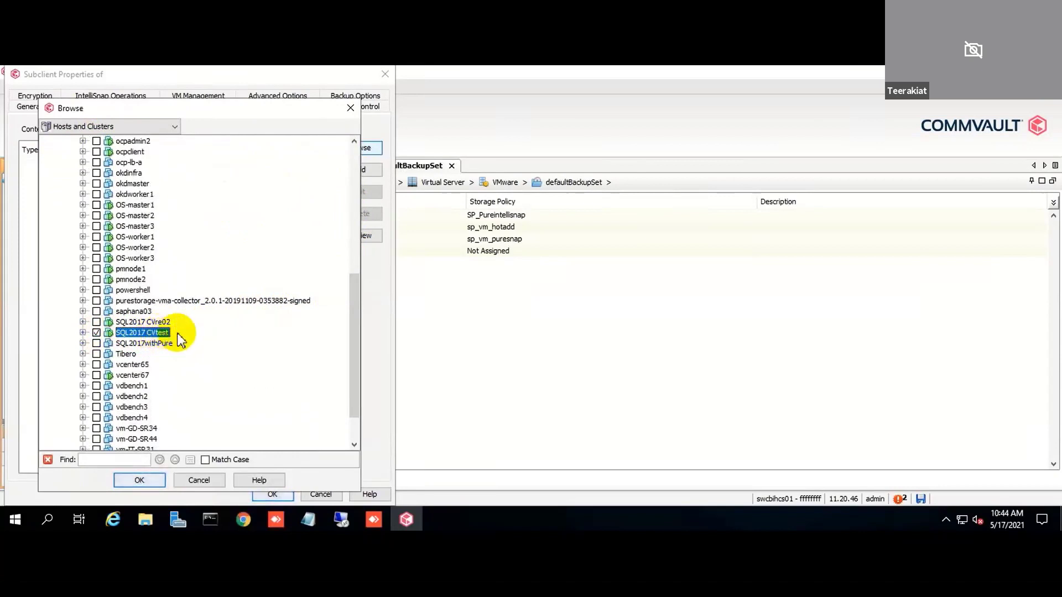
left_click(155, 483)
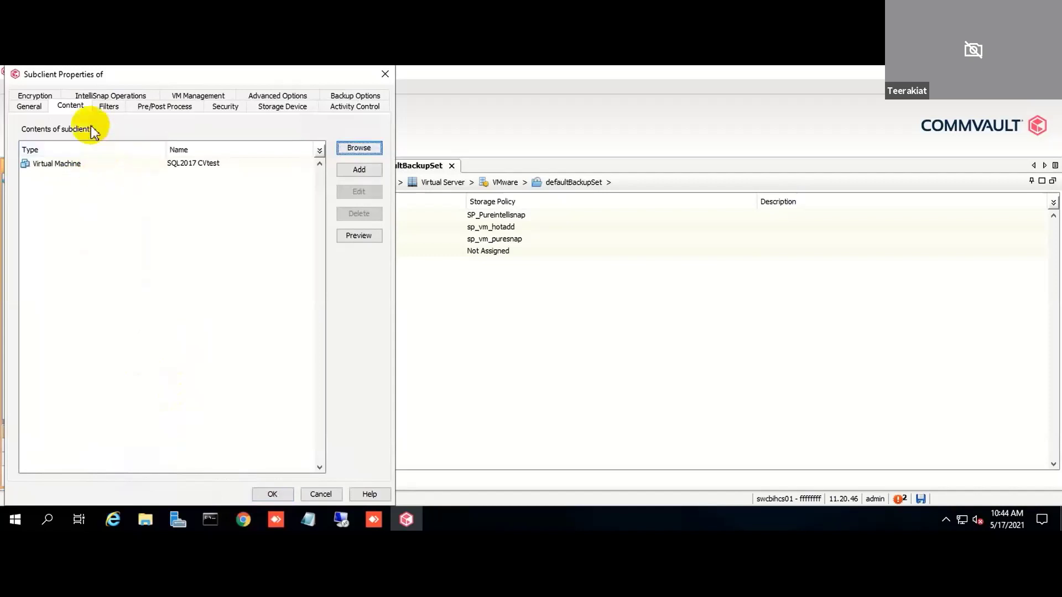
- Assign the storage policy sp_Puresnapshot to the subclient's data storage
left_click(283, 107)
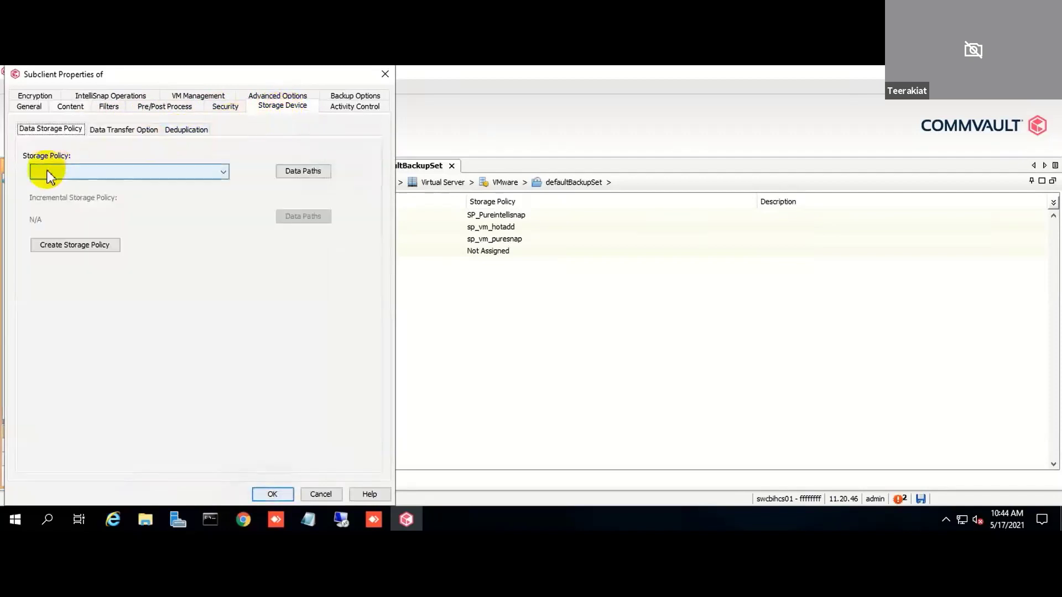
left_click(221, 174)
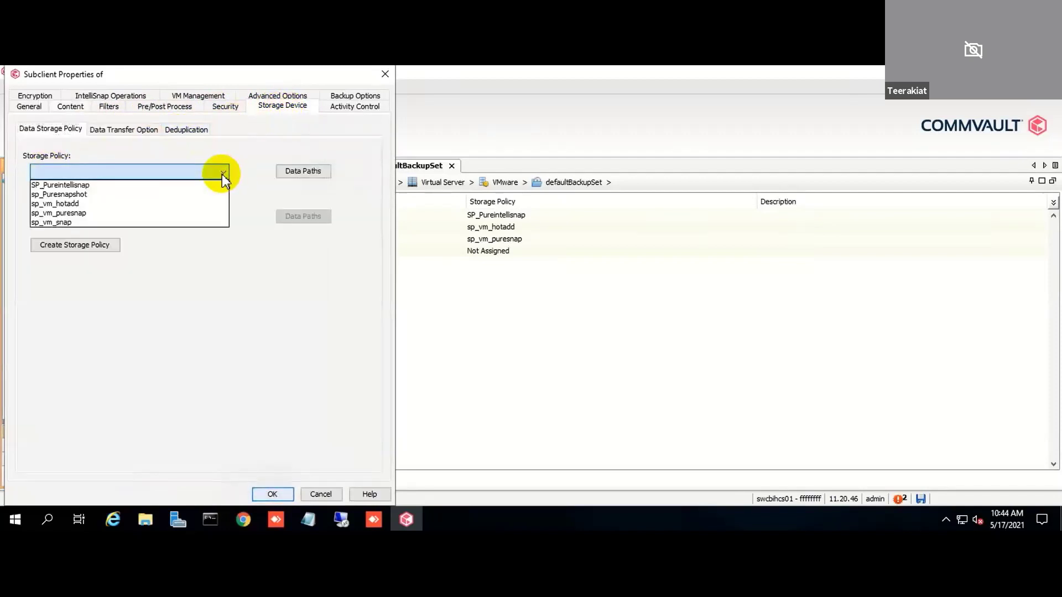
left_click(116, 194)
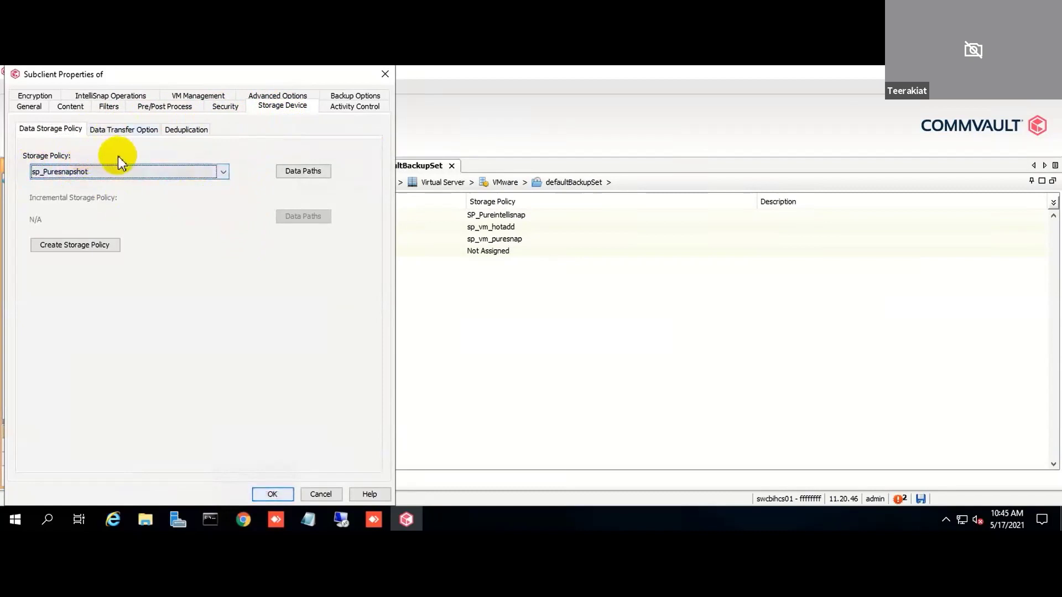
- Enable IntelliSnap for the subclient and acknowledge the change of IntelliSnap state
left_click(121, 99)
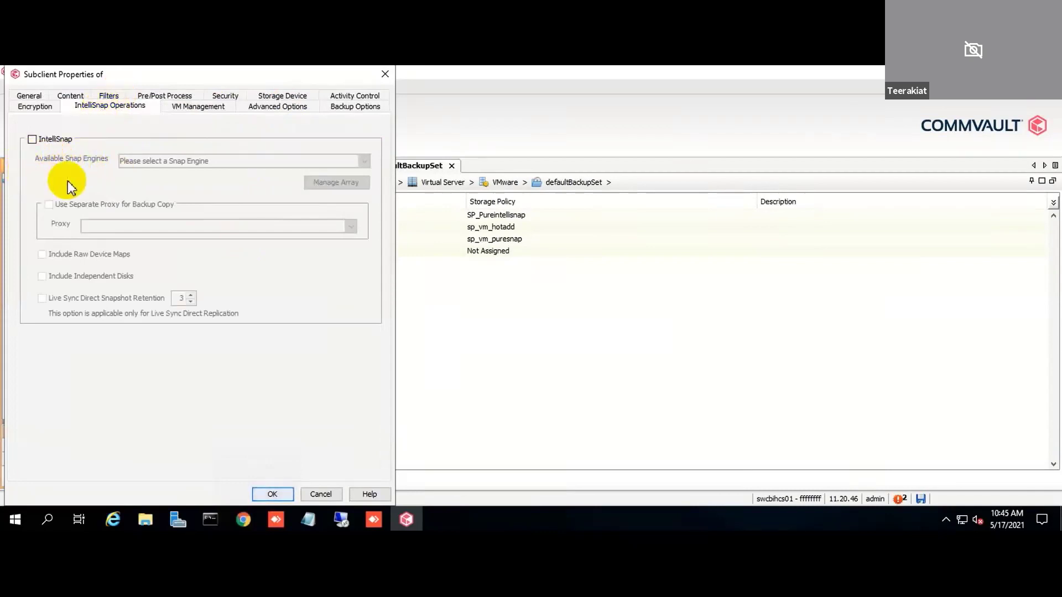
left_click(33, 140)
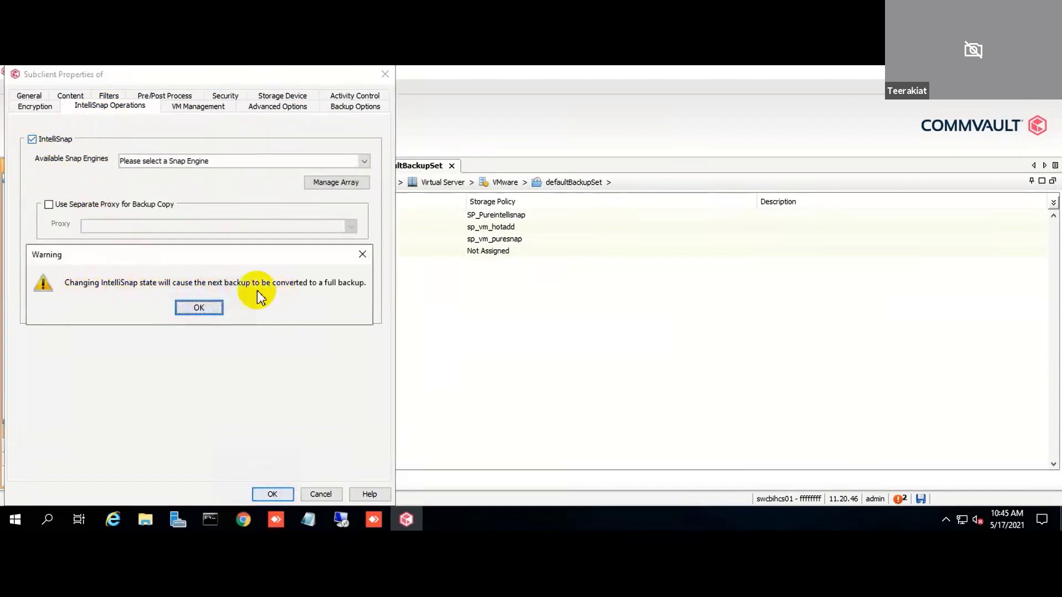
left_click(201, 308)
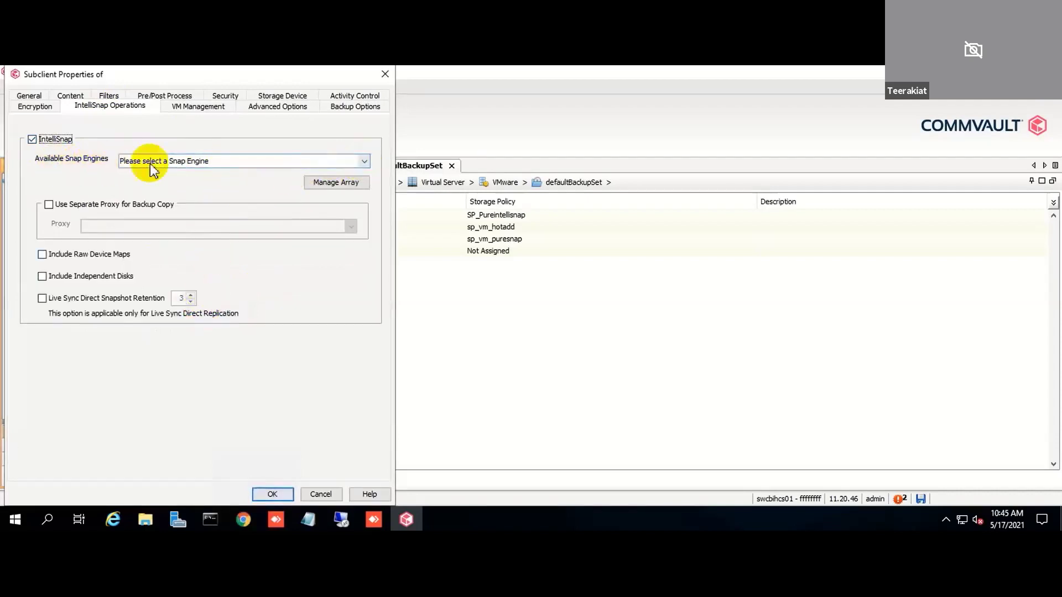
- Review the registered arrays from the IntelliSnap settings and check the Pure Storage FlashArray entry 192.168.122.14
left_click(347, 185)
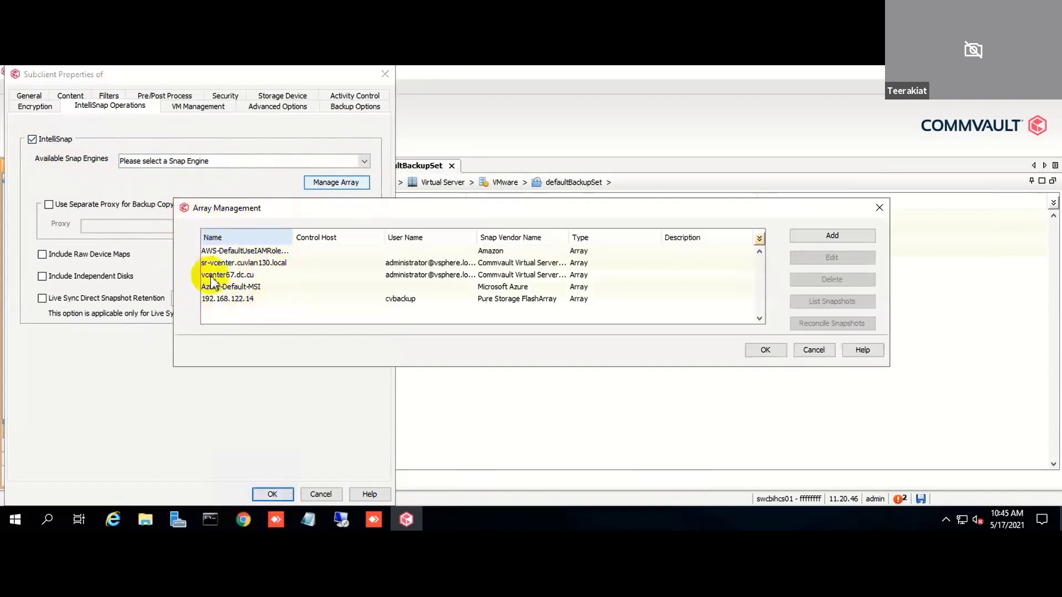
left_click(424, 300)
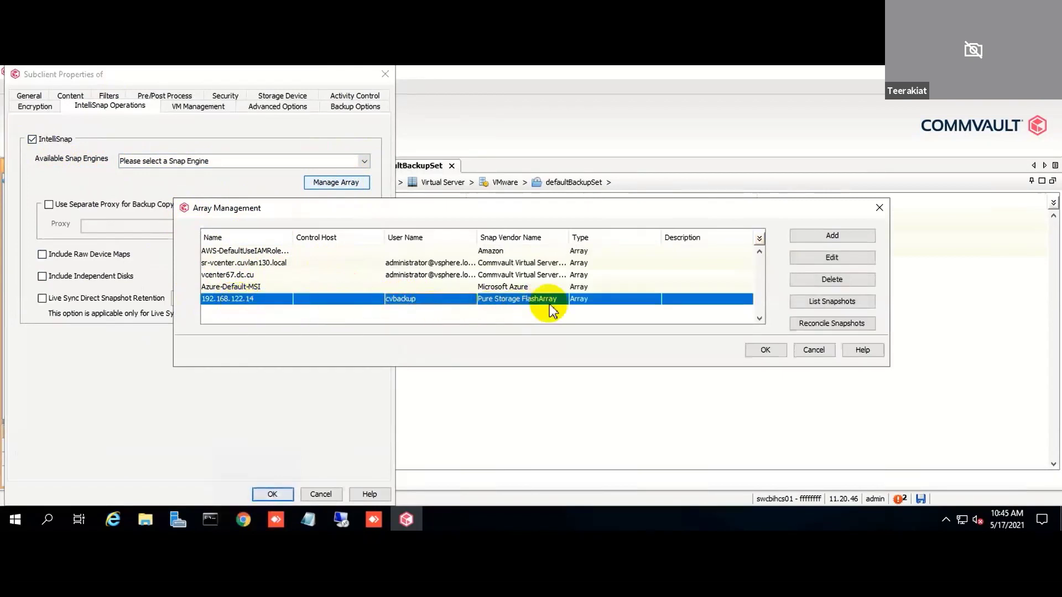
left_click(766, 351)
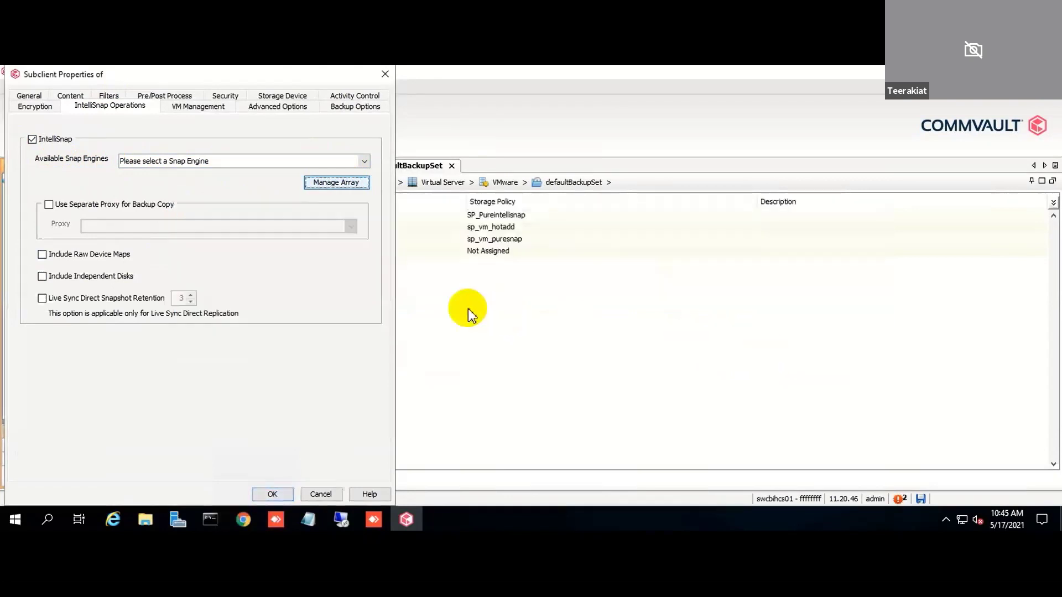
- Set the subclient's snap engine to Pure Storage FlashArray Snap
left_click(217, 161)
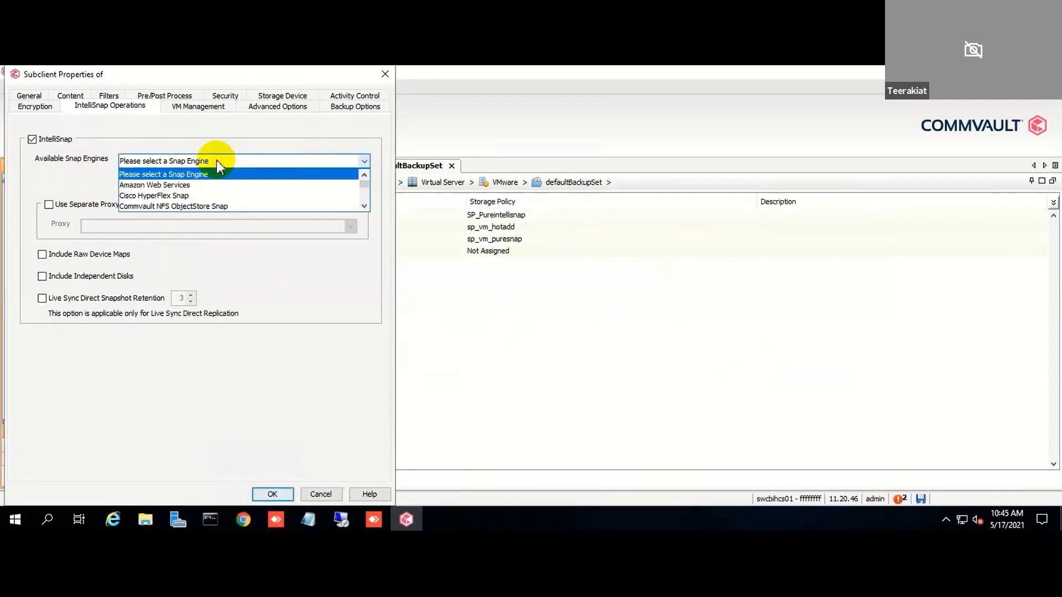
left_click(366, 206)
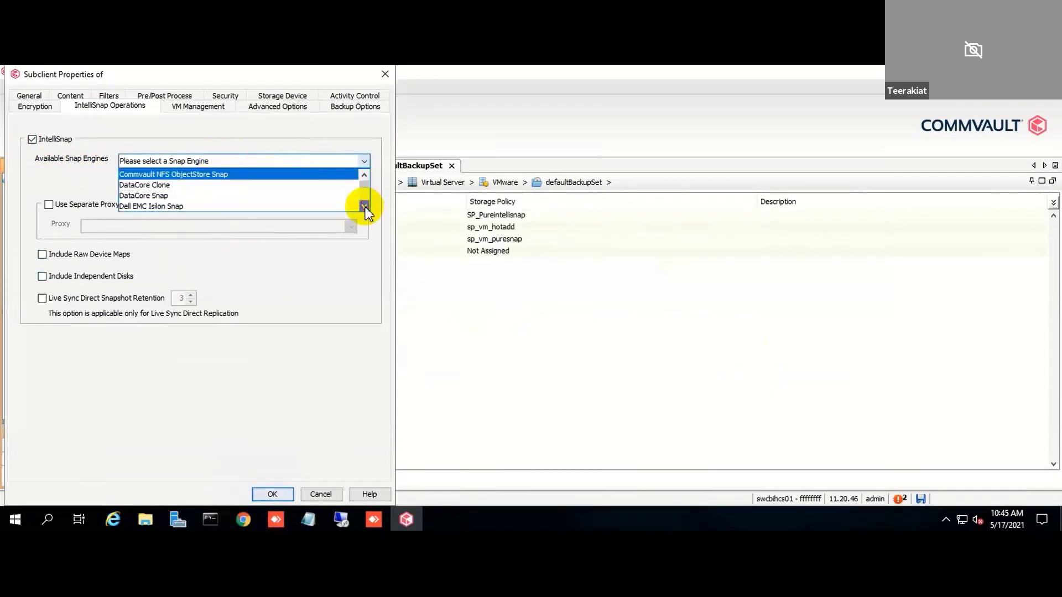
left_click(365, 207)
left_click(366, 207)
left_click(365, 207)
left_click(365, 207)
left_click(365, 207)
left_click(365, 207)
left_click(365, 207)
left_click(365, 207)
left_click(364, 206)
left_click(364, 206)
left_click(364, 206)
left_click(364, 206)
left_click(364, 206)
left_click(364, 206)
left_click(364, 206)
left_click(364, 205)
left_click(364, 206)
left_click(364, 206)
left_click(363, 206)
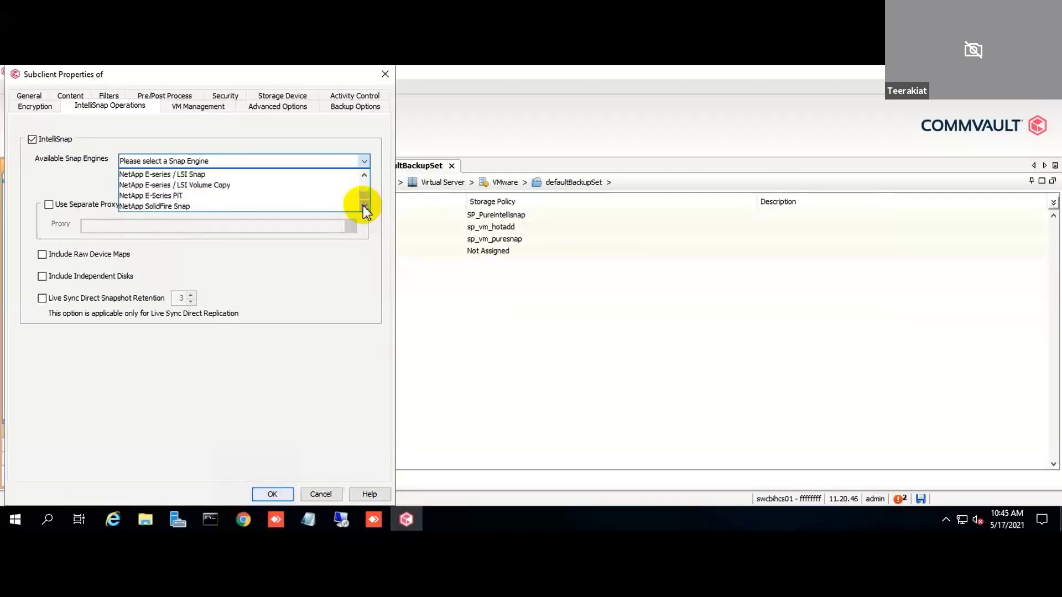
left_click(363, 206)
left_click(363, 206)
left_click(363, 206)
left_click(363, 206)
left_click(364, 205)
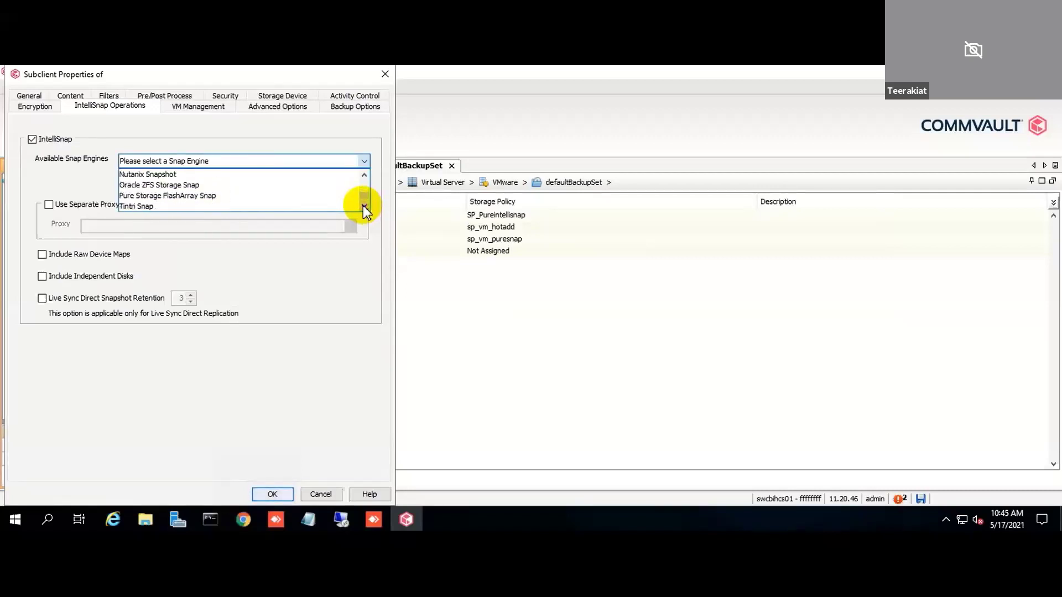
left_click(190, 195)
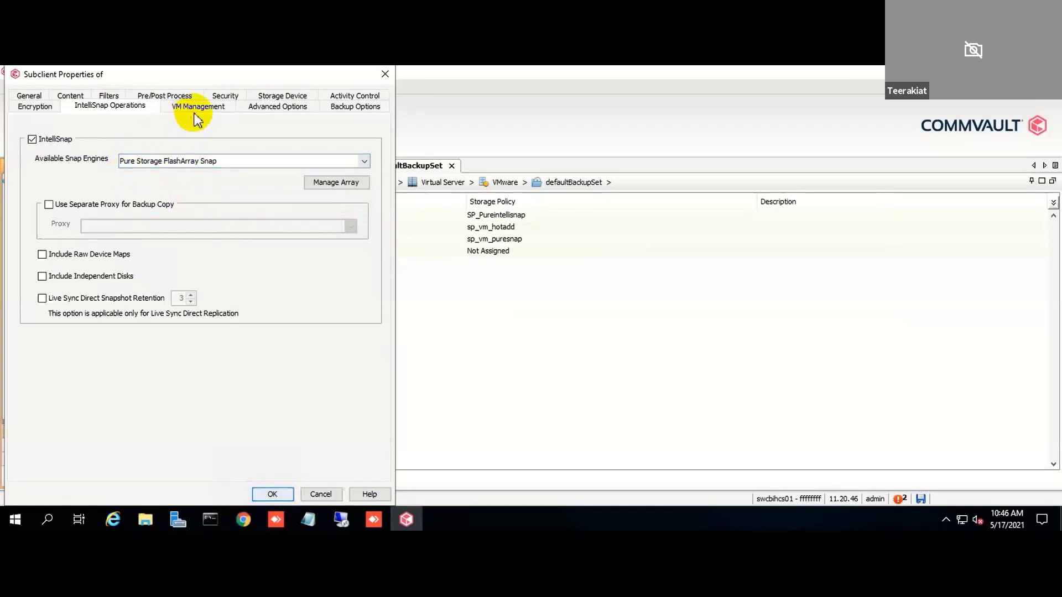
- Include ma-pure01 as the subclient-level proxy in the advanced options
left_click(213, 111)
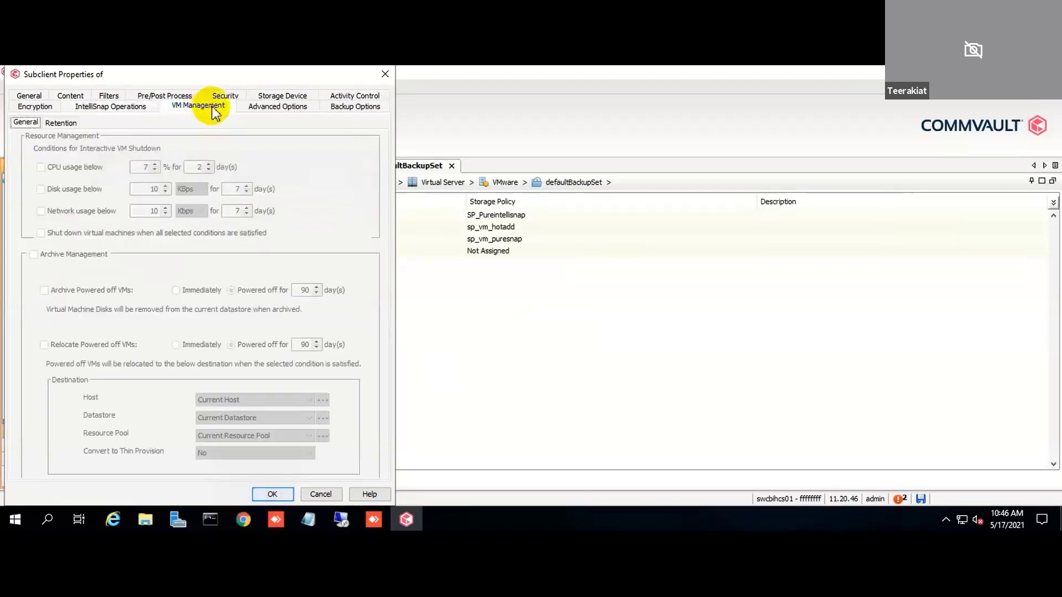
left_click(268, 108)
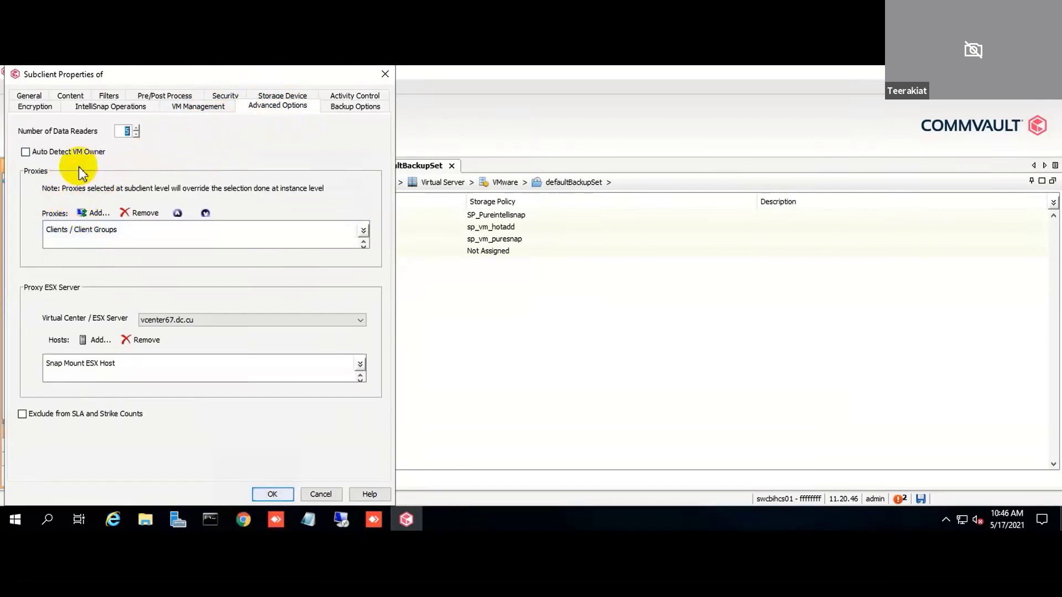
left_click(96, 213)
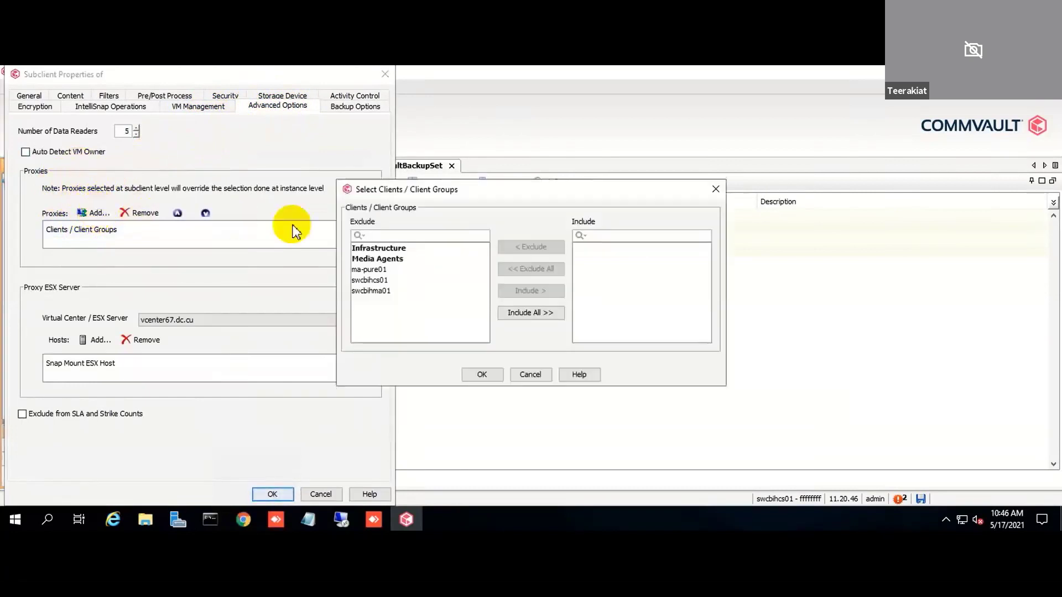
left_click(383, 269)
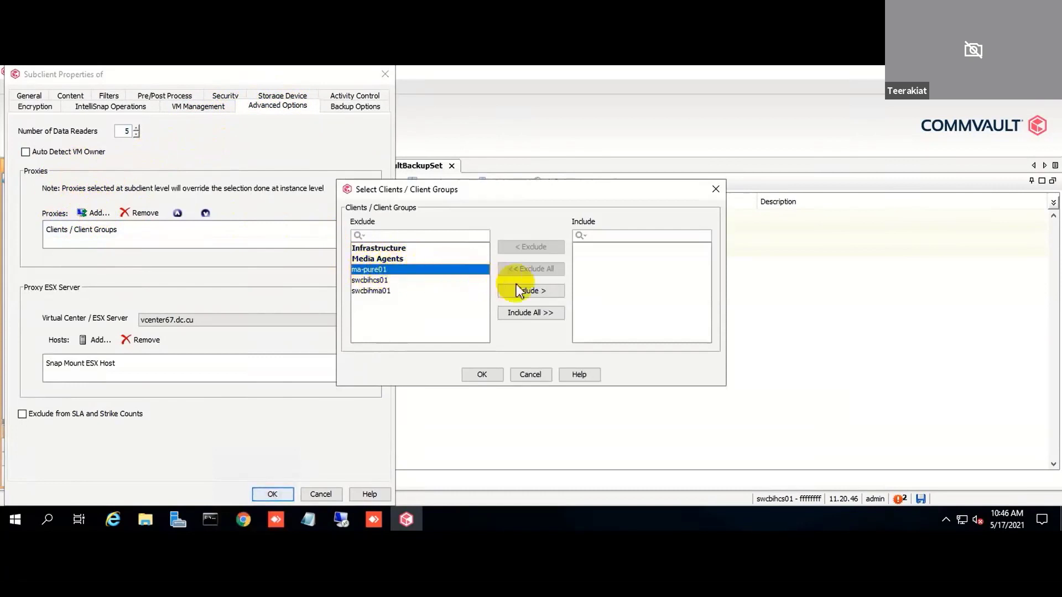
left_click(552, 292)
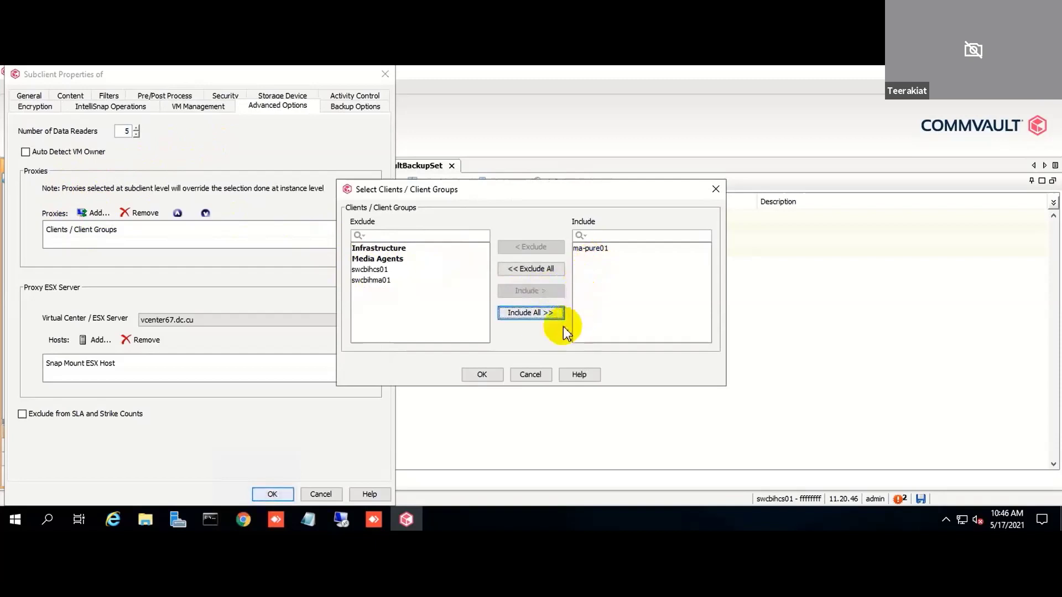
left_click(479, 376)
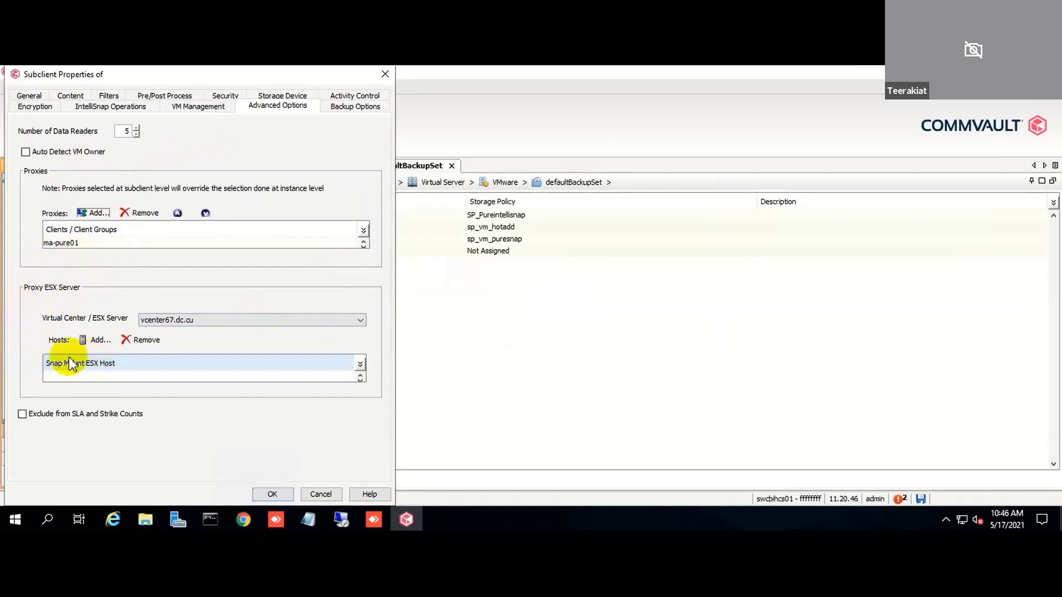
- Add host 192.168.122.51 from FlashStack's DC Cluster as the snap mount ESX host for vcenter67.dc.cu
left_click(99, 342)
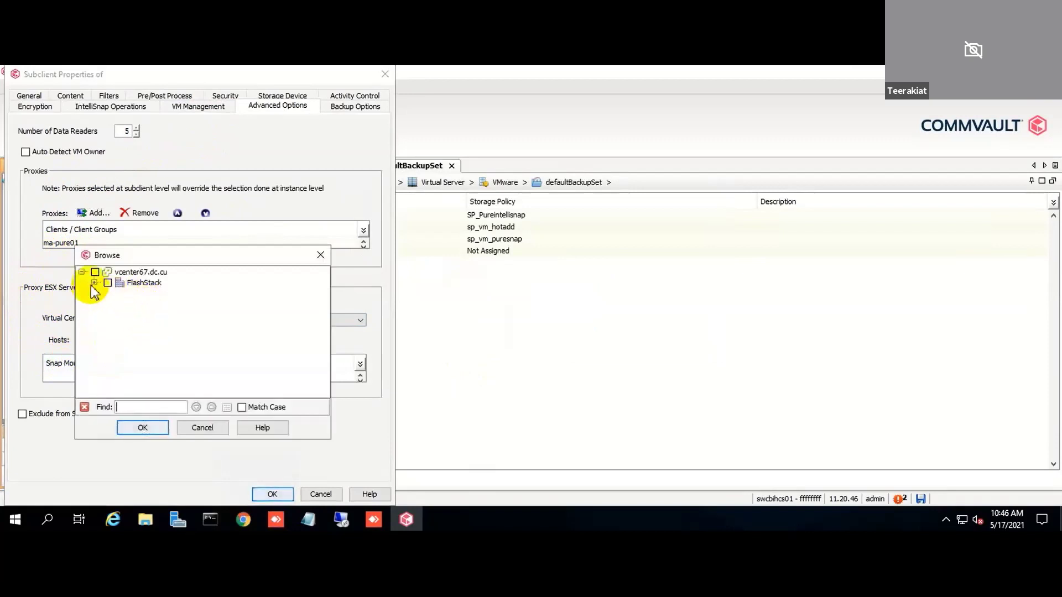
left_click(95, 283)
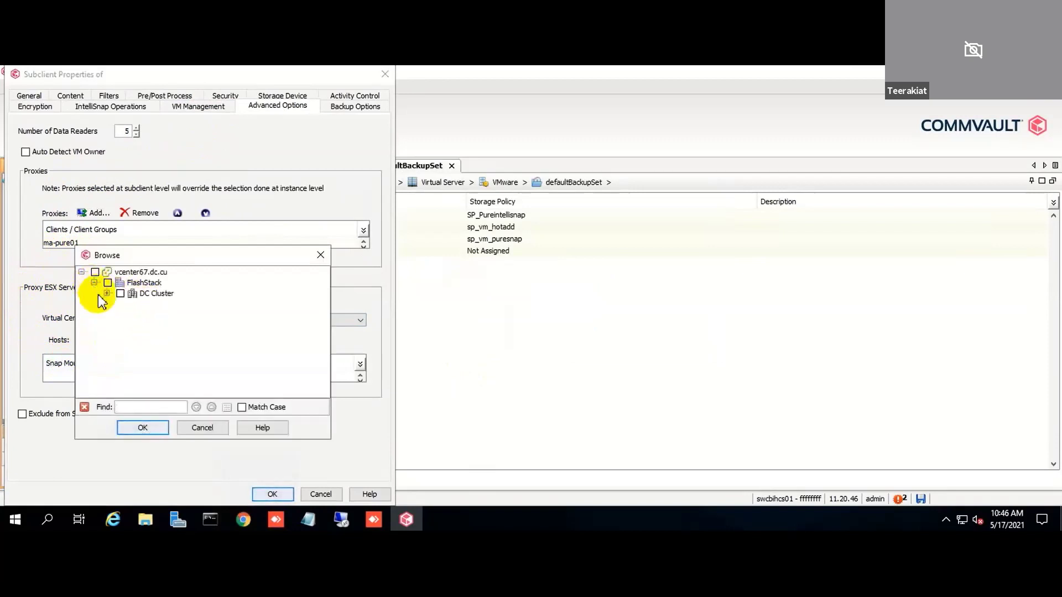
left_click(107, 295)
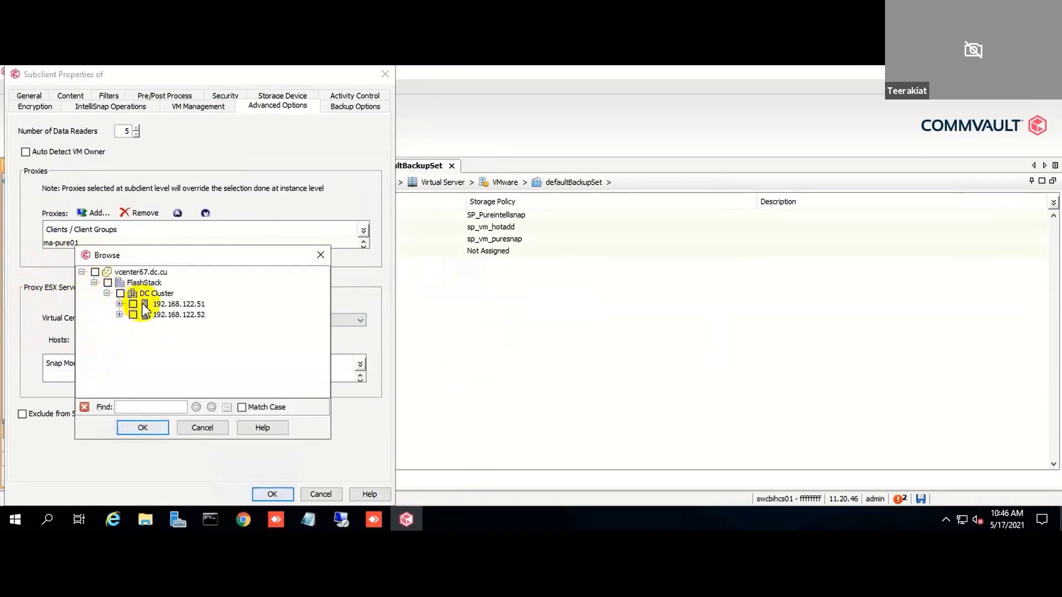
left_click(133, 304)
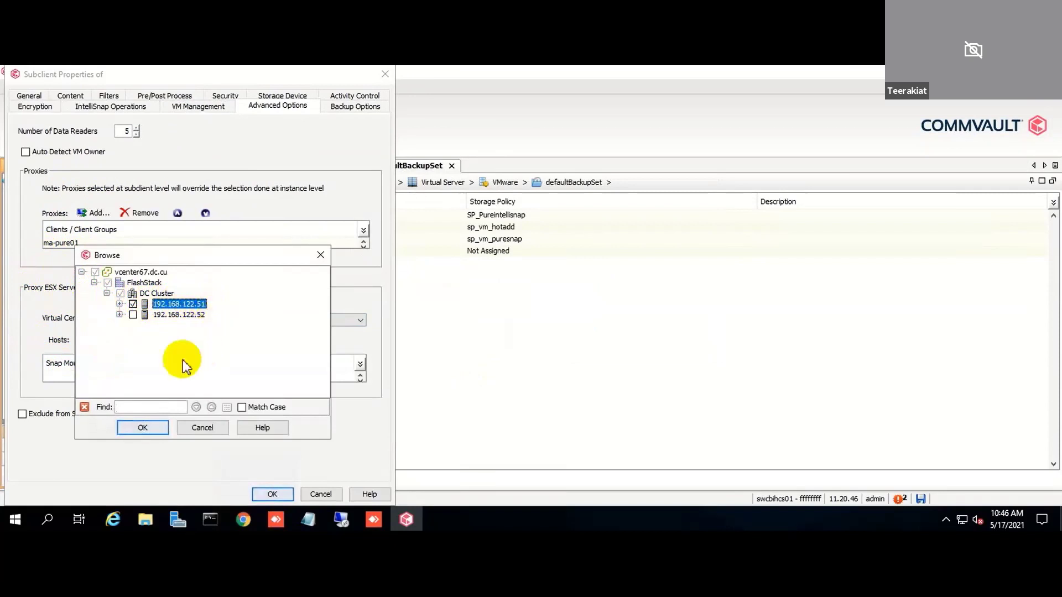
left_click(147, 429)
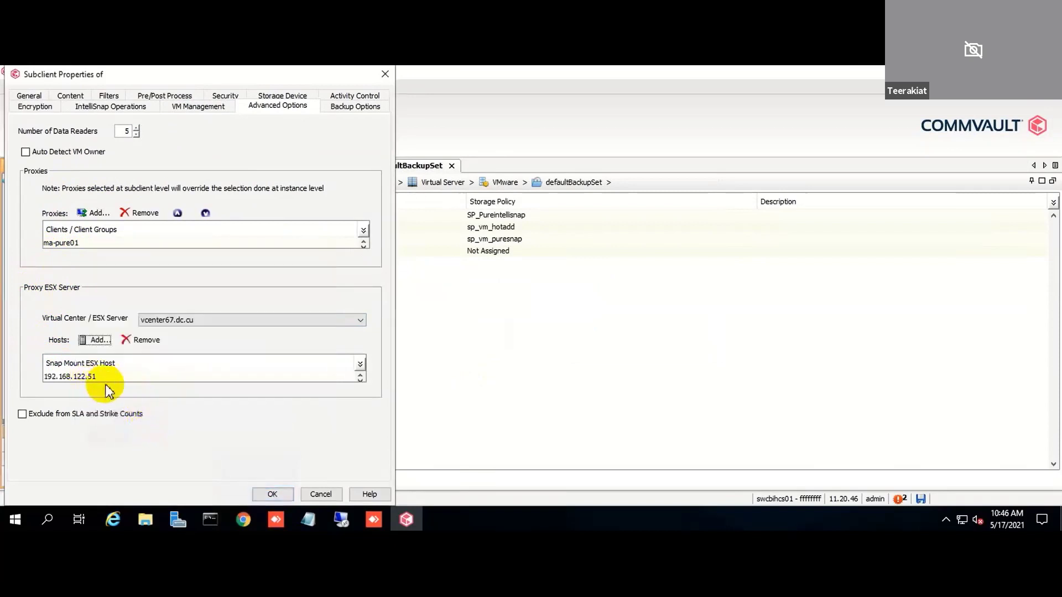
left_click(90, 374)
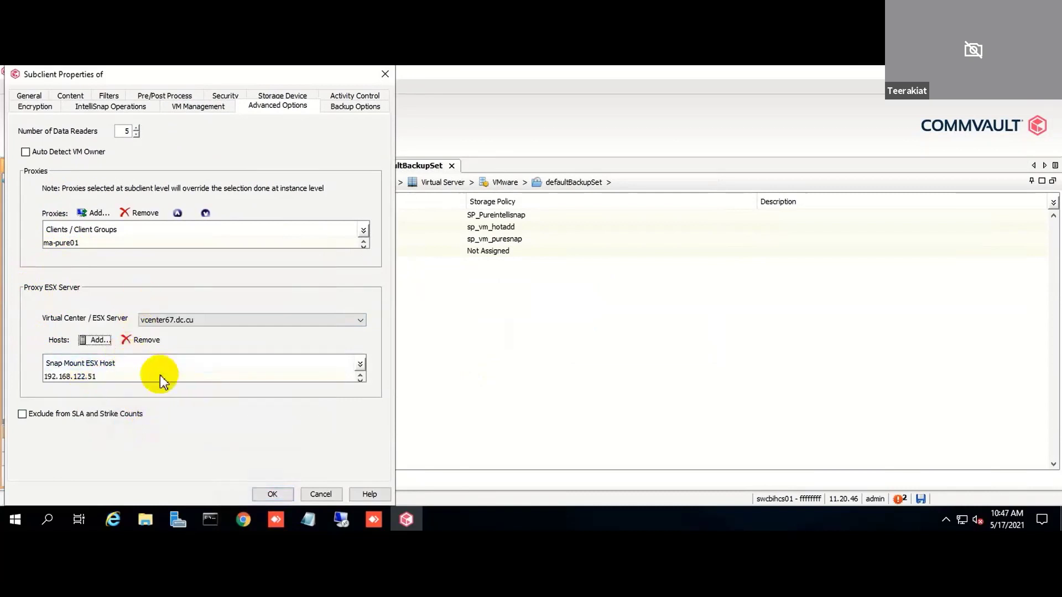
- Rename the subclient as Backup Pure snapshot and save it without a backup schedule
left_click(265, 493)
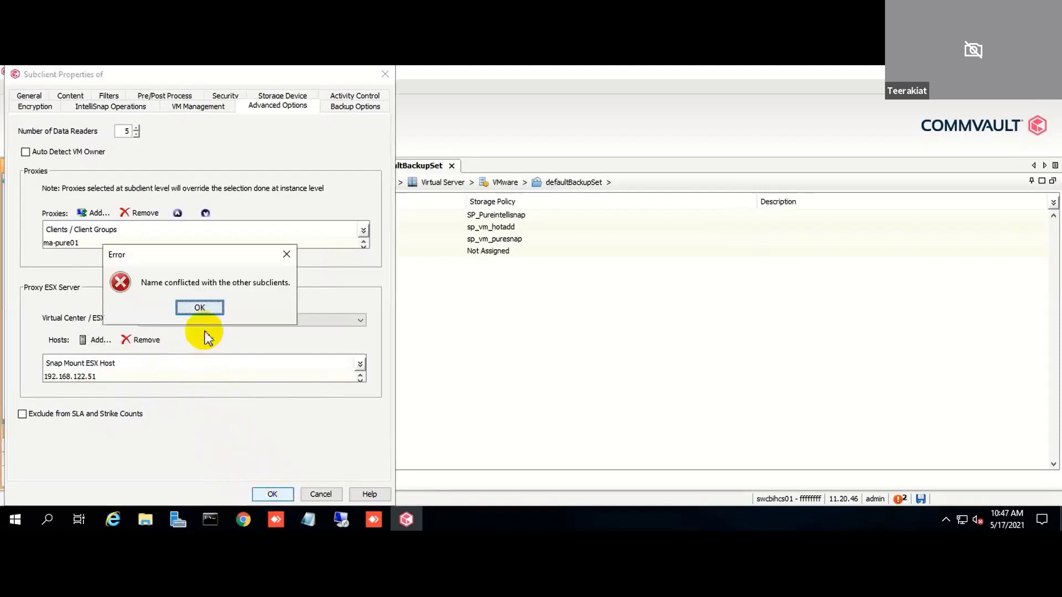
left_click(200, 308)
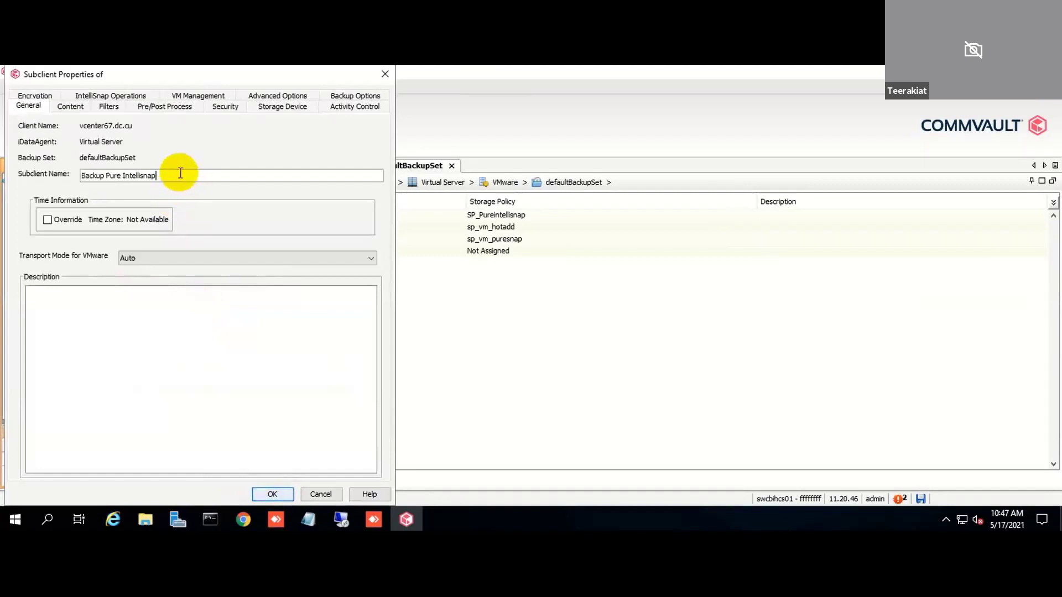
key("Tab")
key("Tab")
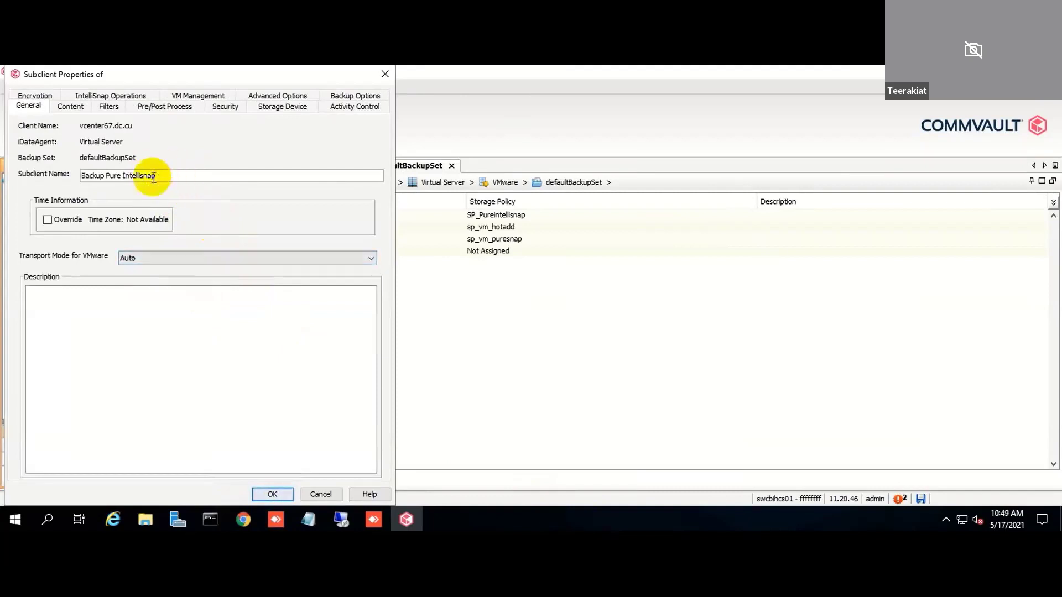
left_click_drag(172, 175, 127, 175)
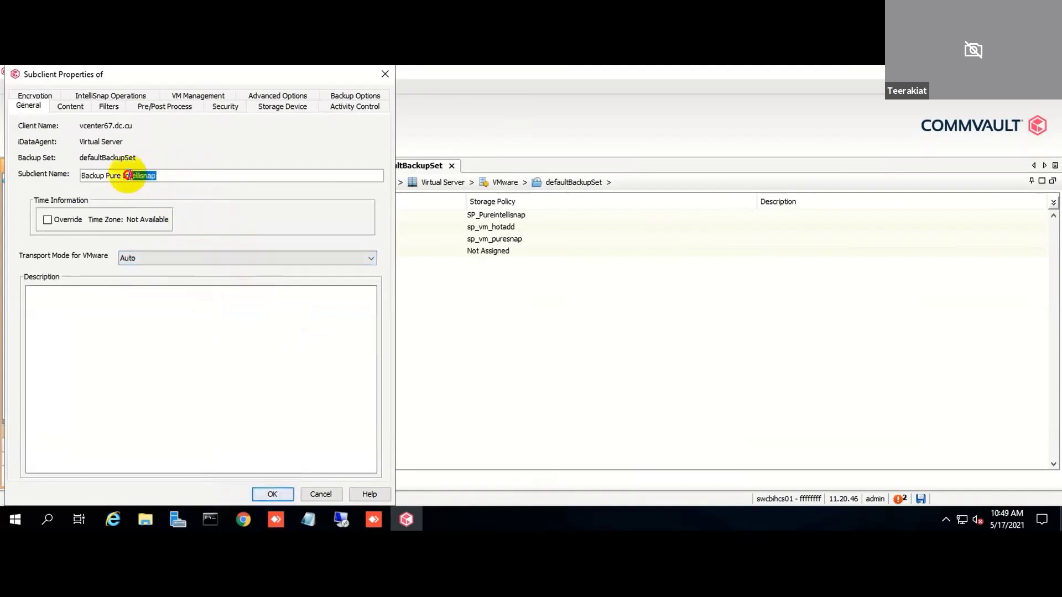
type("snap")
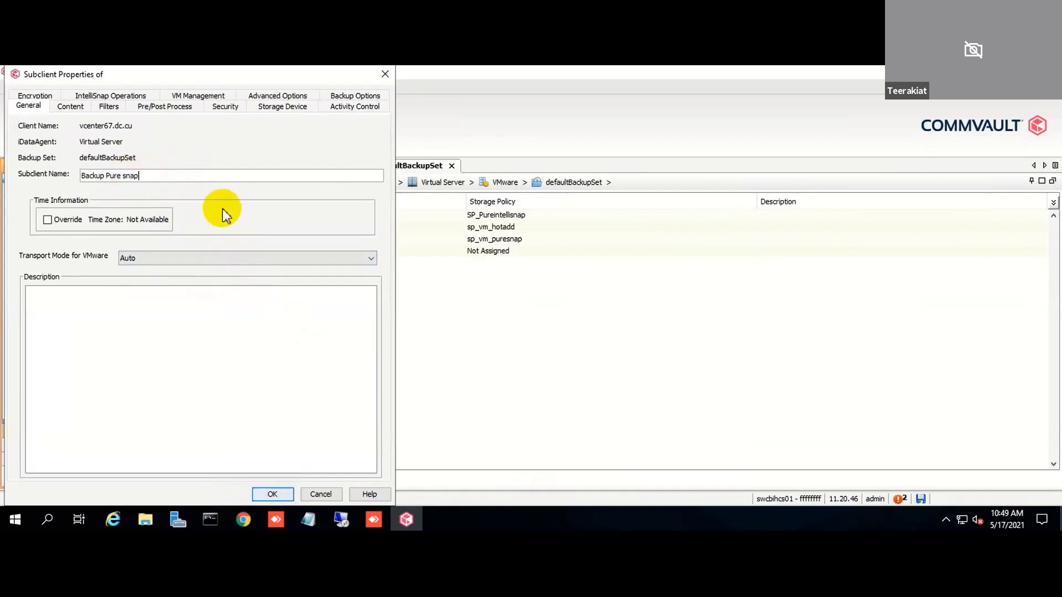
type("shot")
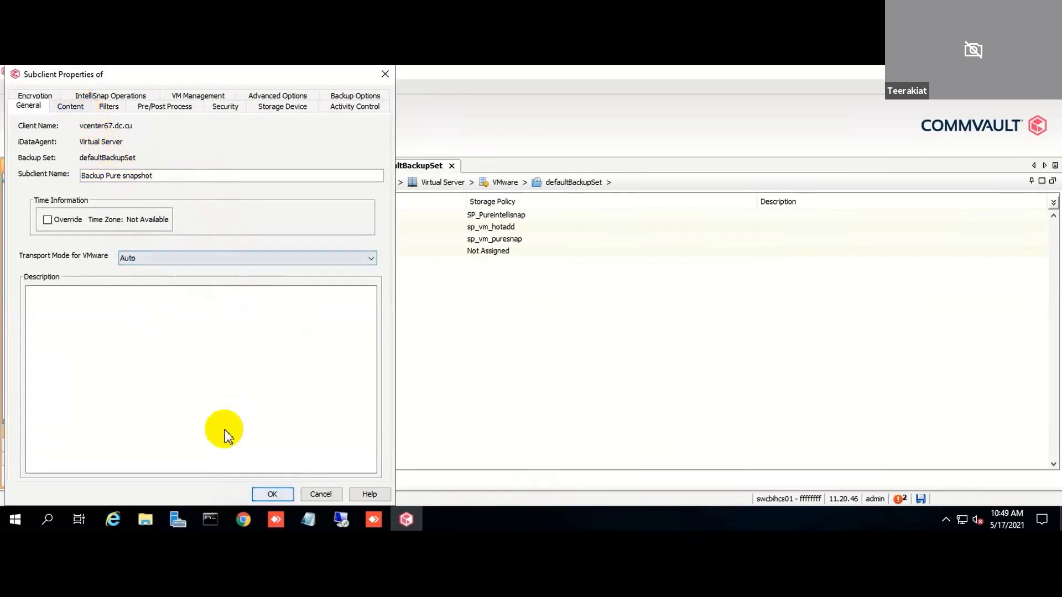
left_click(271, 492)
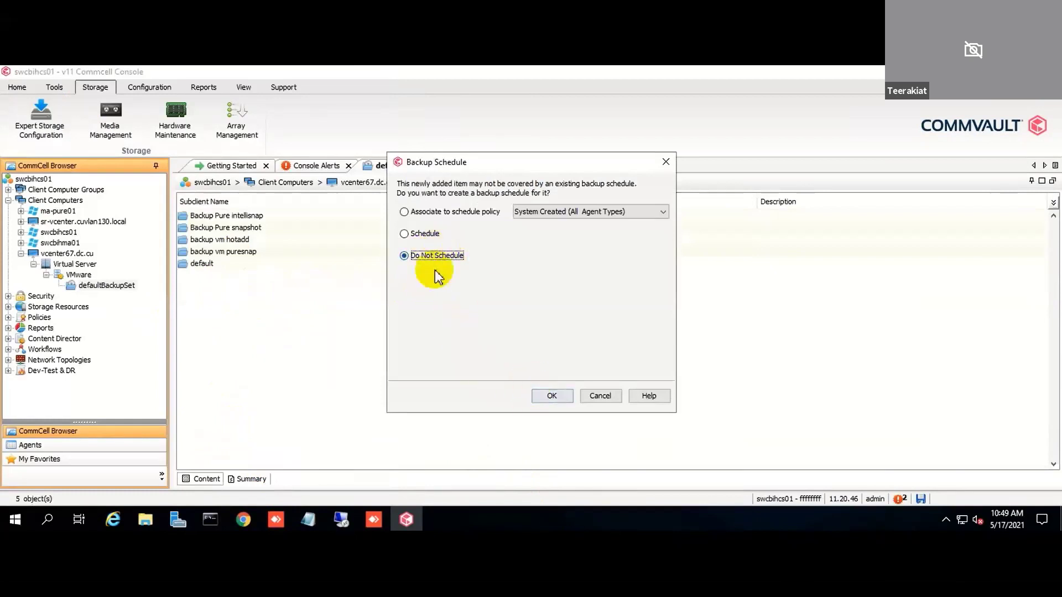
left_click(553, 397)
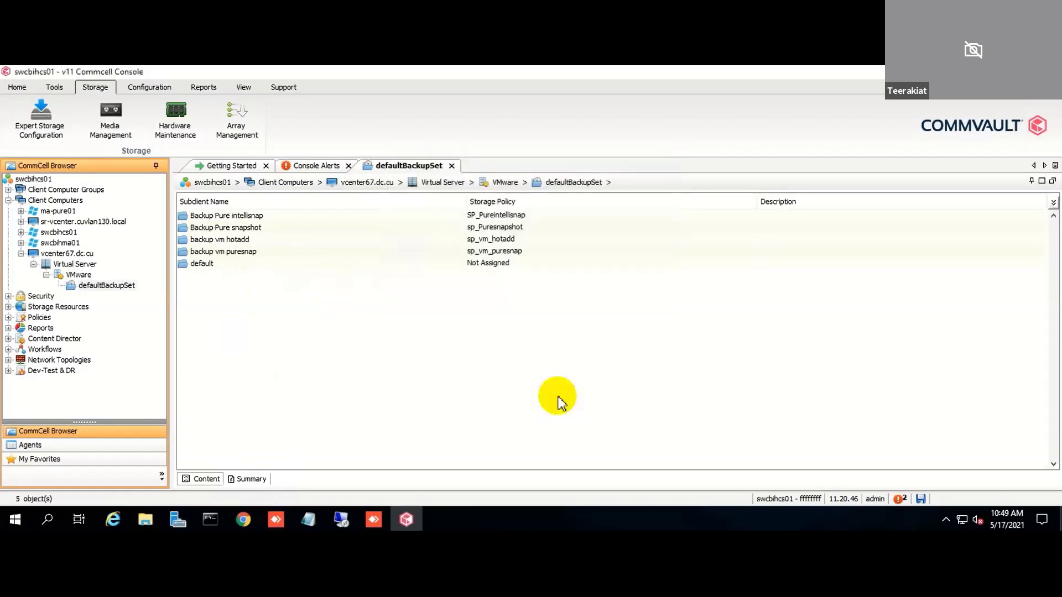
- Start an immediate full backup of the Backup Pure snapshot subclient
left_click(260, 228)
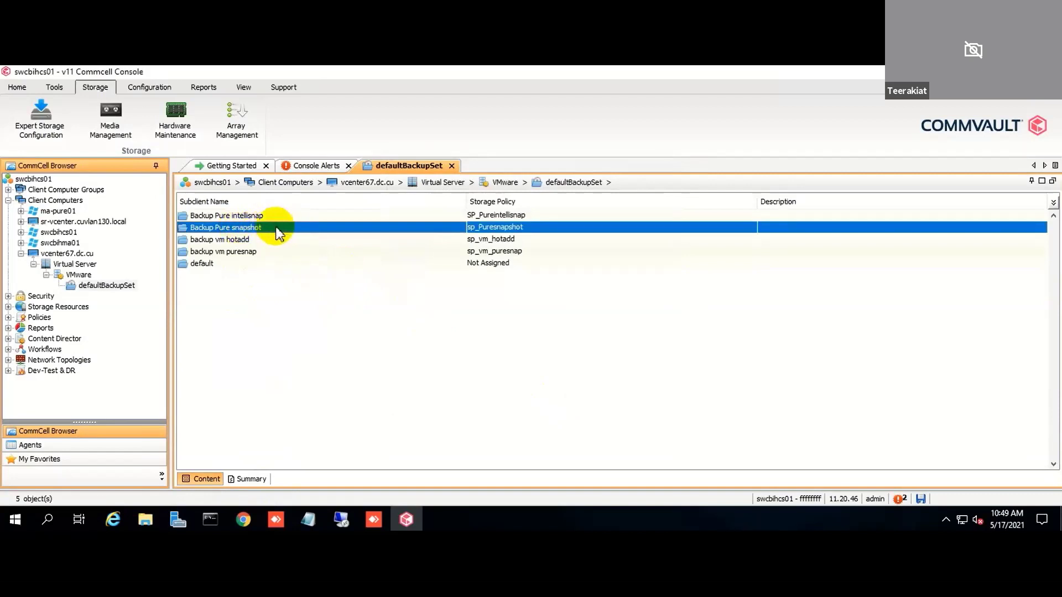
right_click(287, 228)
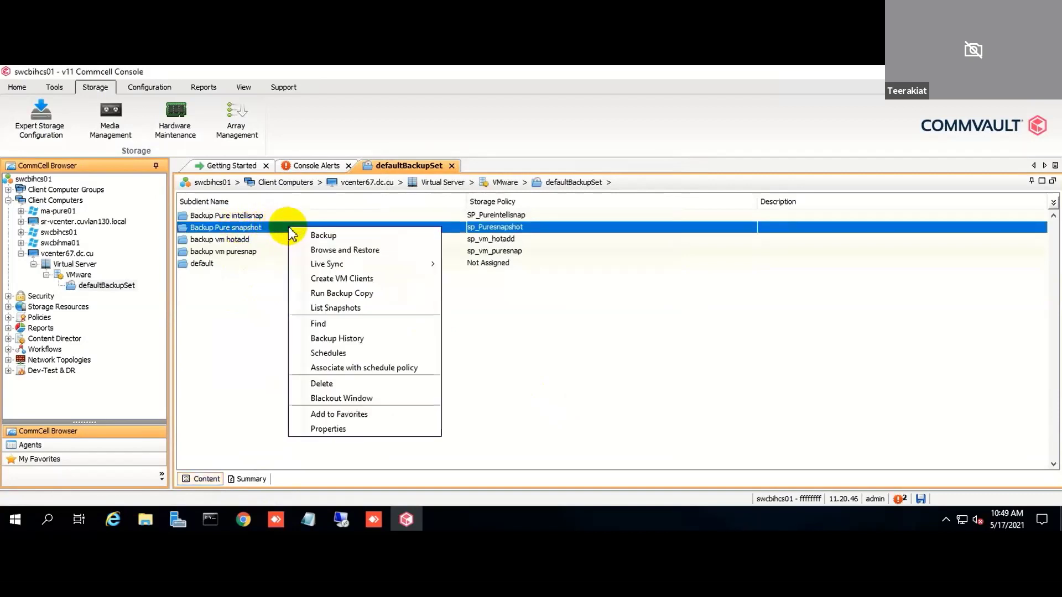
left_click(334, 237)
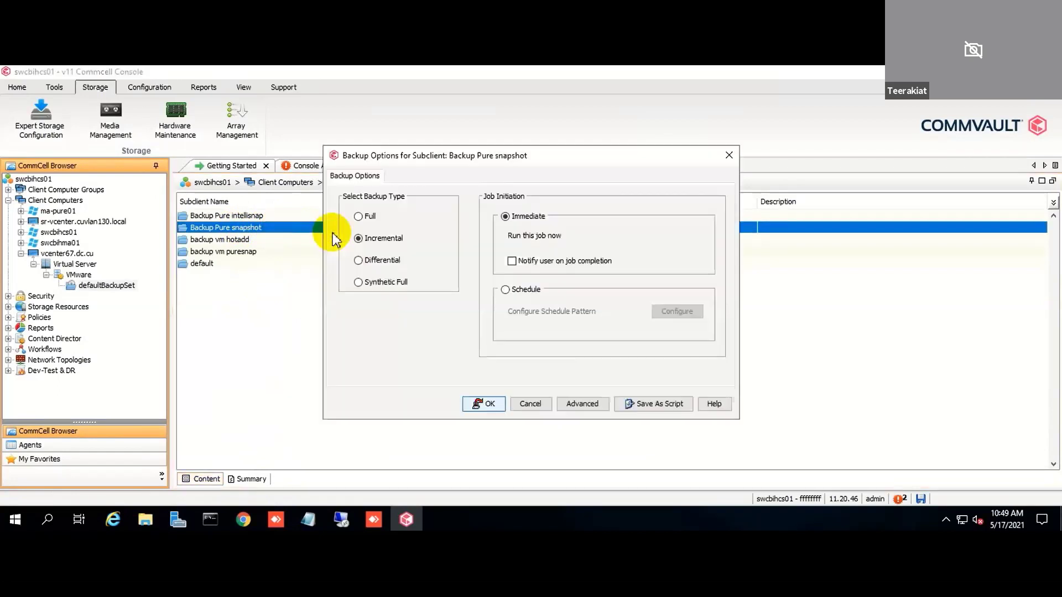
left_click(359, 216)
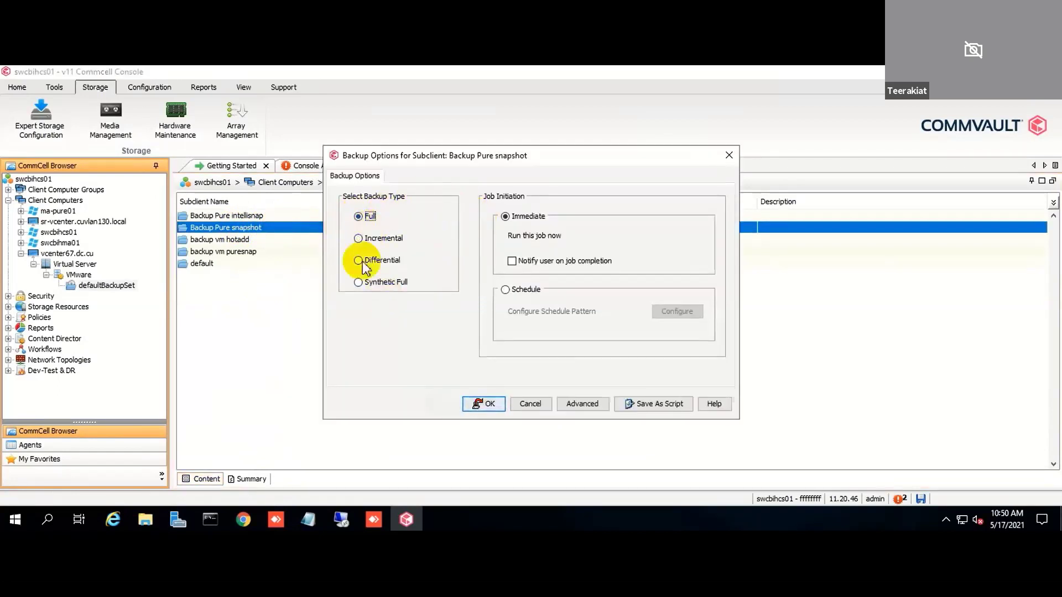
left_click(484, 405)
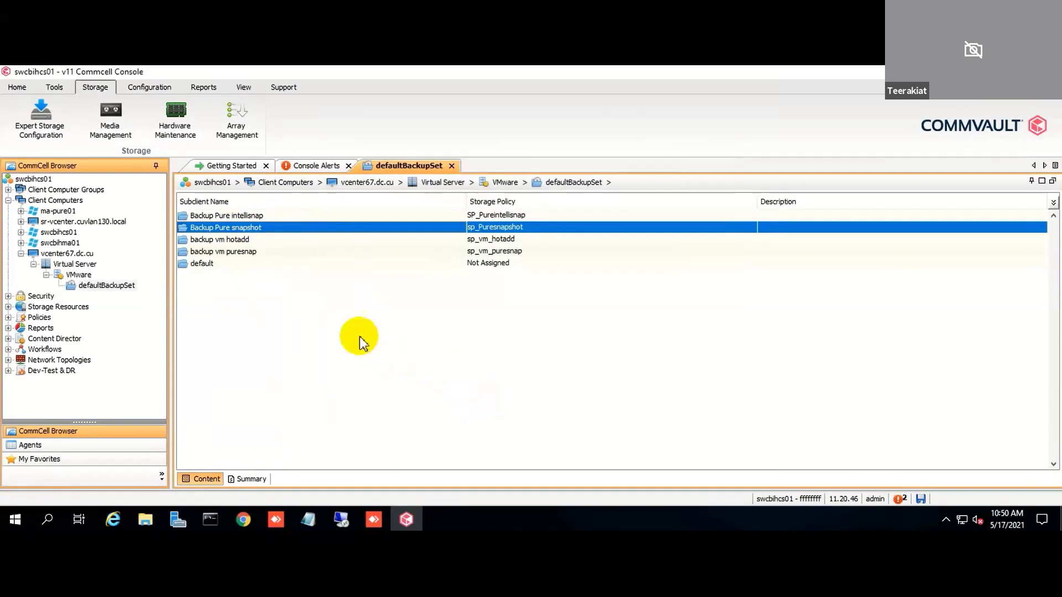
- Check the running snap backup in the Job Controller, widening the Operation column to read the full job name
left_click(54, 88)
left_click(16, 88)
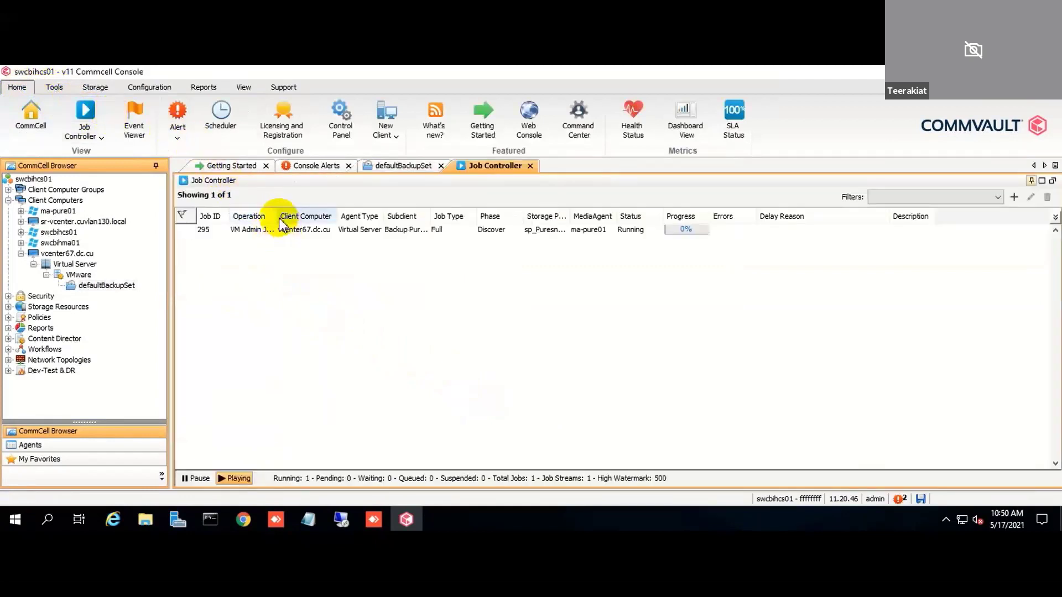
left_click_drag(278, 216, 326, 217)
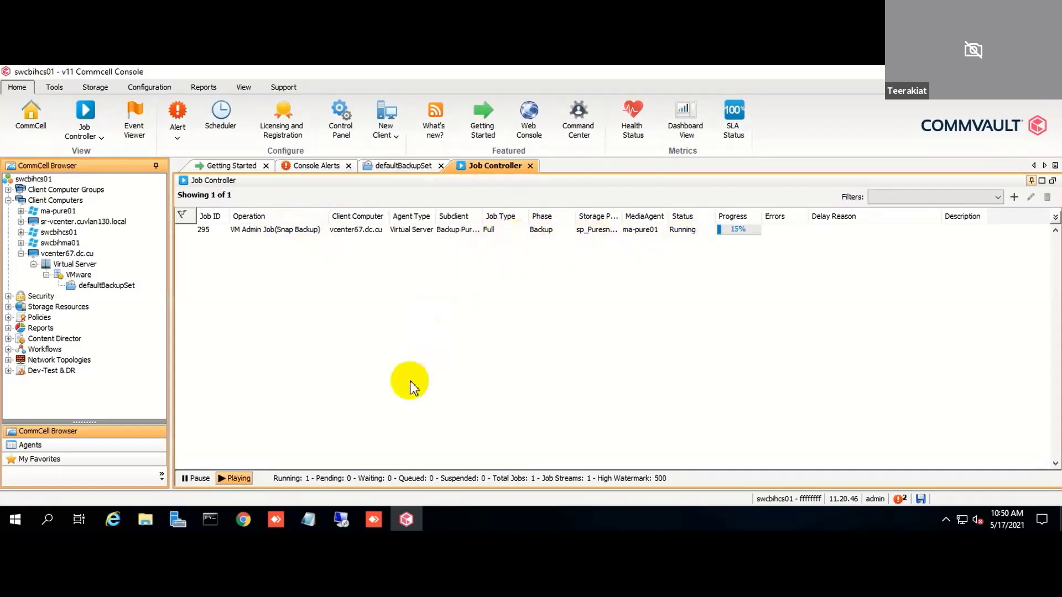
- Switch to the Pure Storage page in Chrome and log in to the array at 192.168.122.14 with the account's username and password
left_click(241, 519)
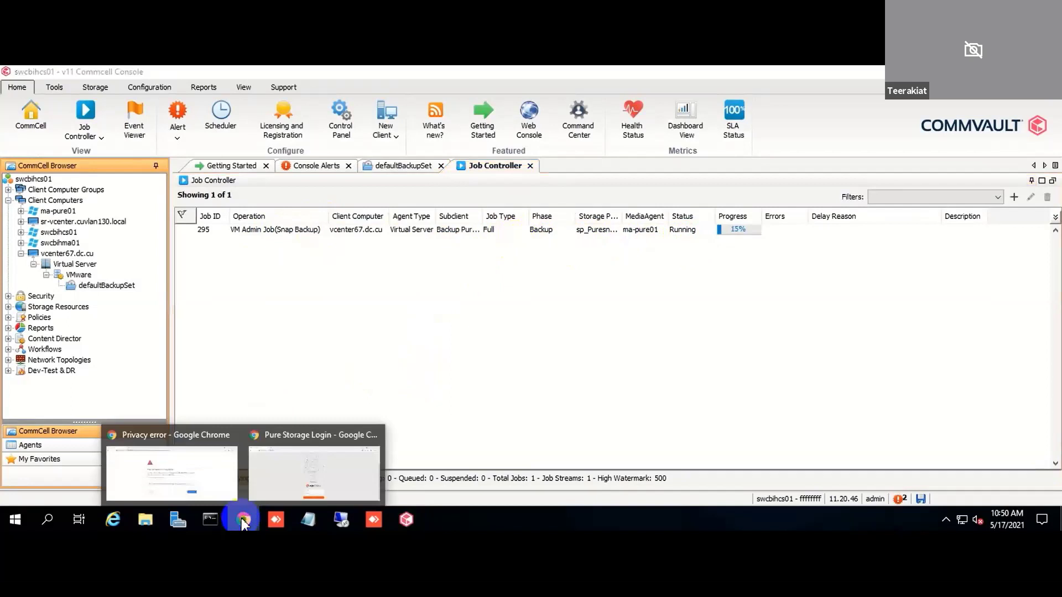
left_click(282, 478)
left_click(450, 425)
left_click(465, 451)
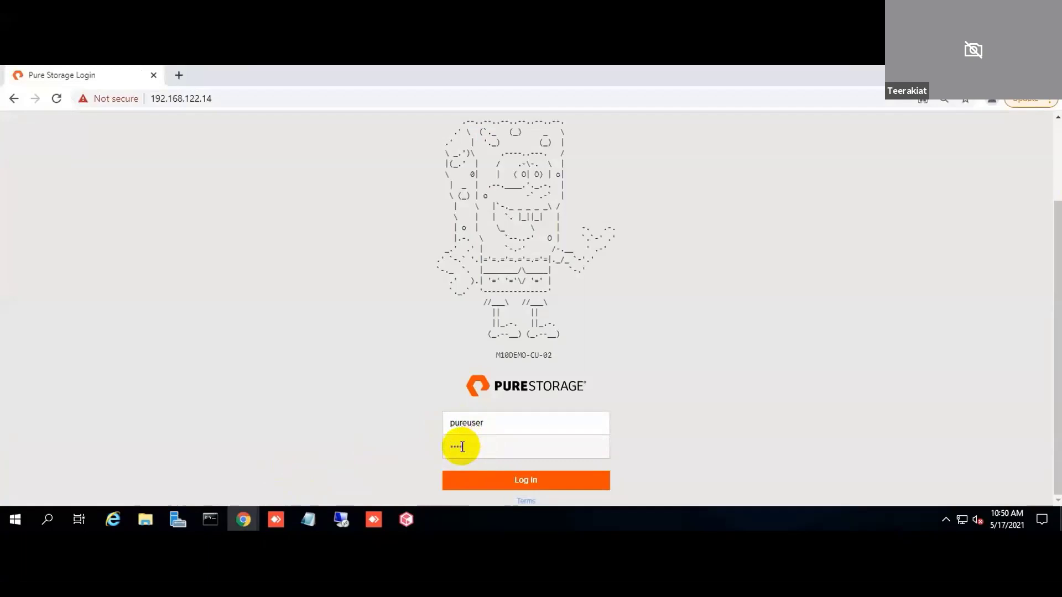
left_click(476, 486)
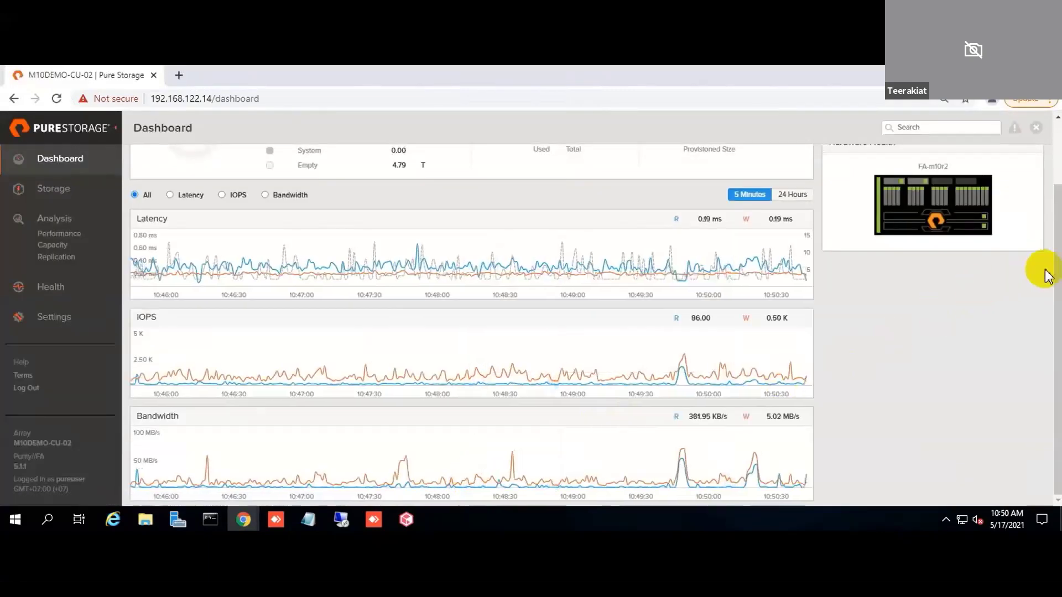
- Look through the array's dashboard, user accounts and hardware health
left_click_drag(1055, 254, 1057, 165)
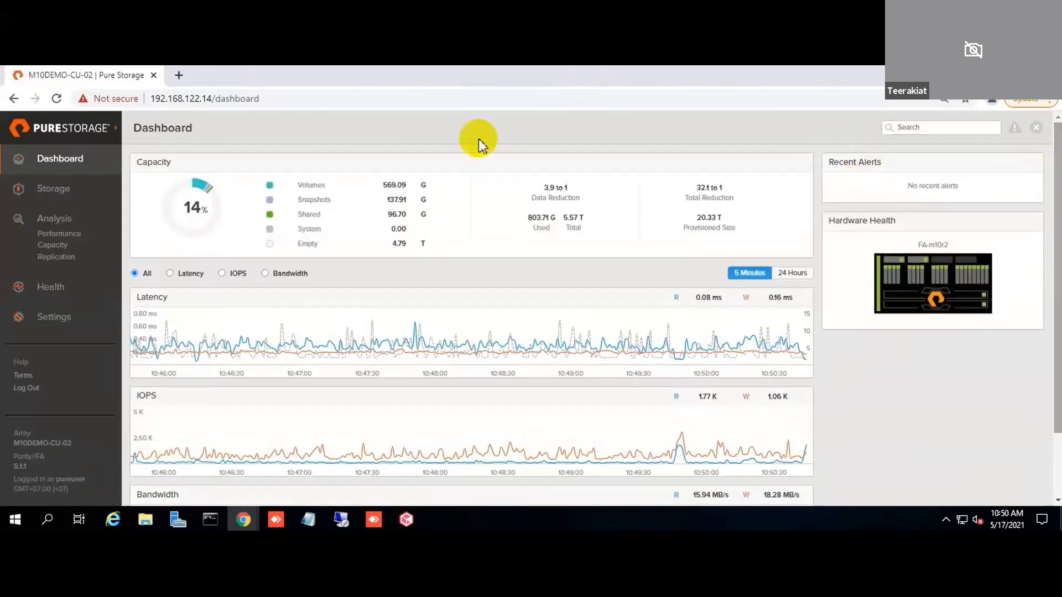
left_click(60, 320)
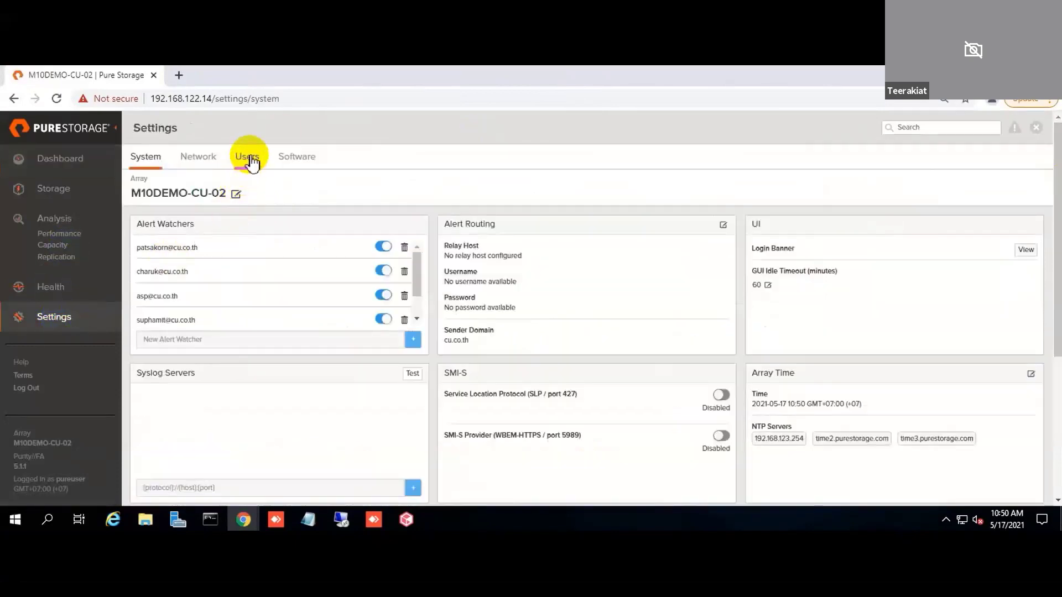
left_click(247, 158)
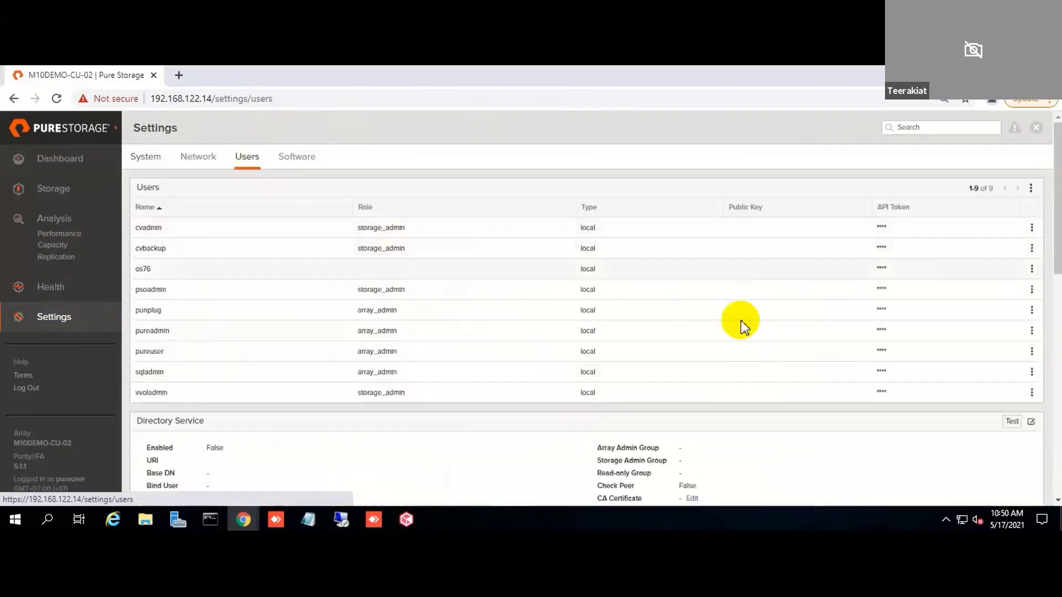
left_click(79, 282)
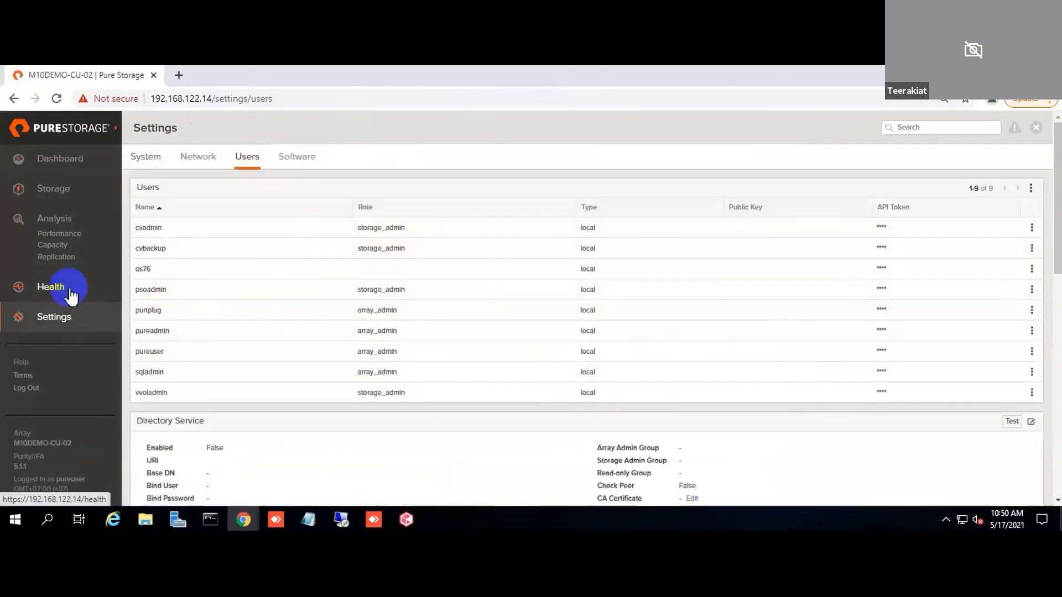
left_click(81, 293)
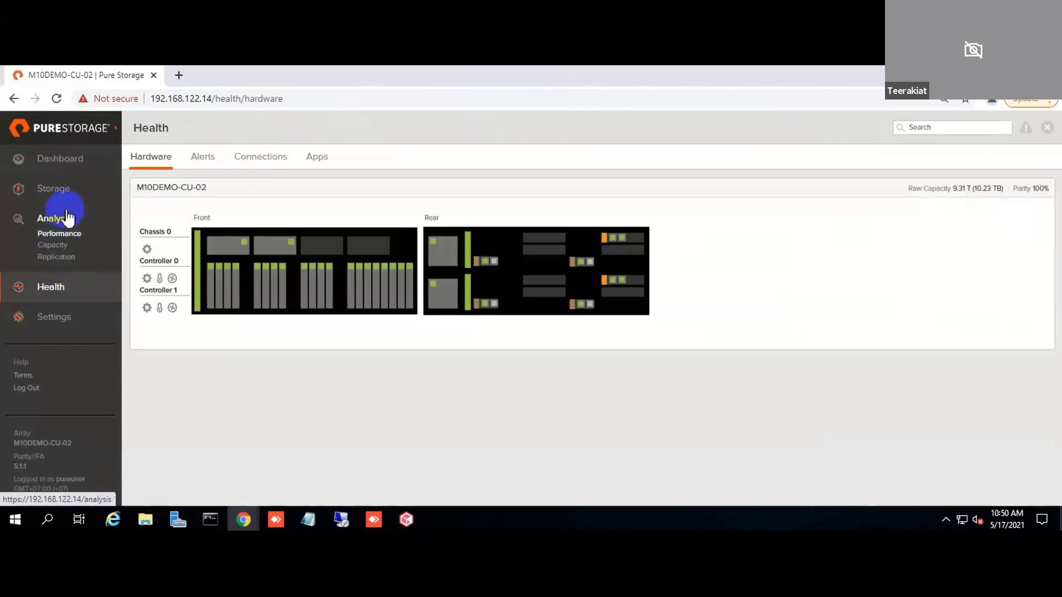
- Inspect the array's storage overview, hosts, volumes and volume snapshots
left_click(66, 192)
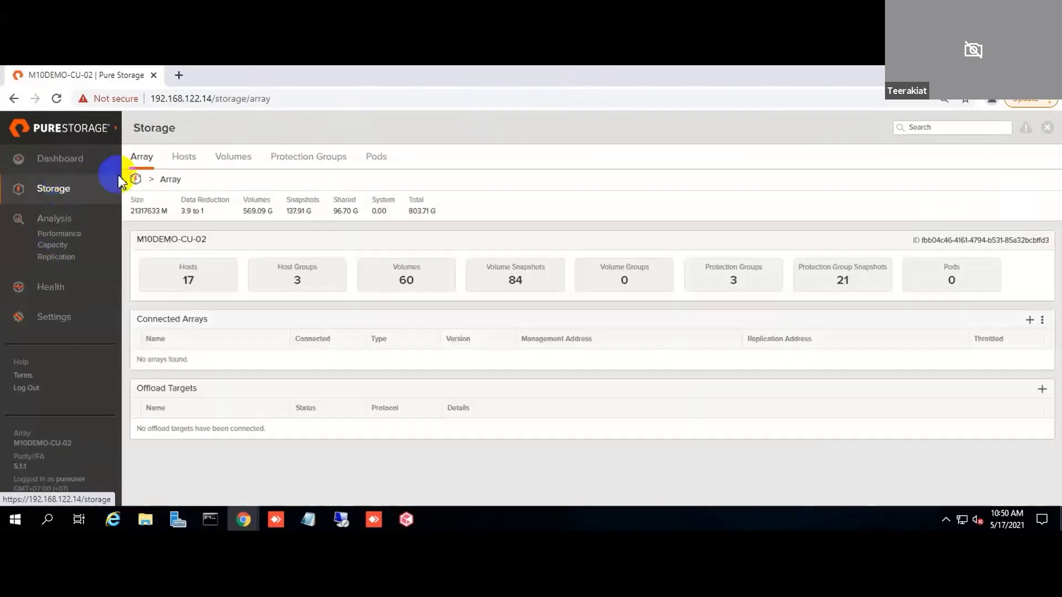
left_click(185, 160)
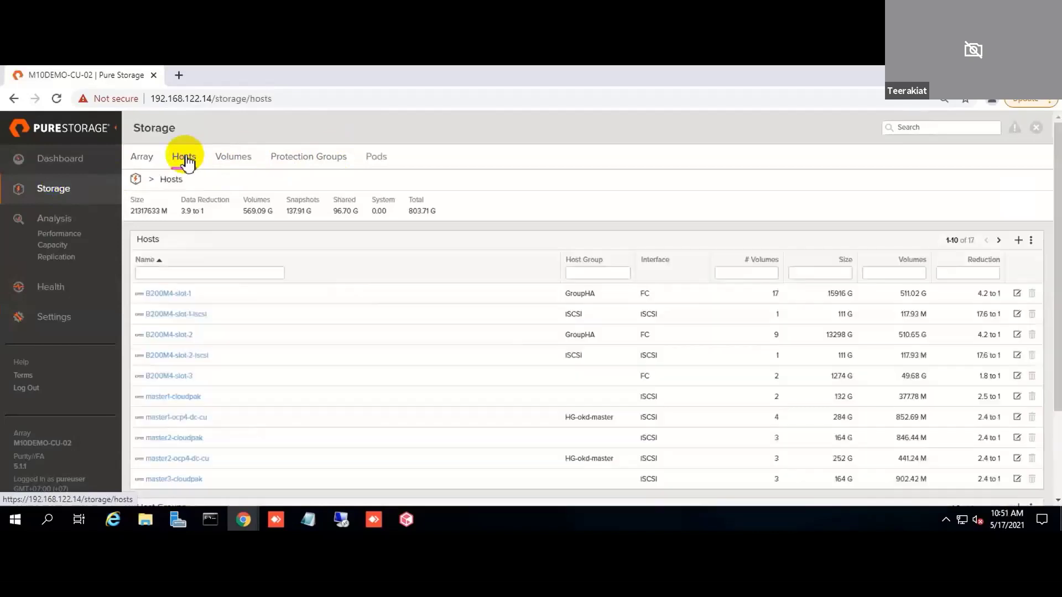
left_click(233, 157)
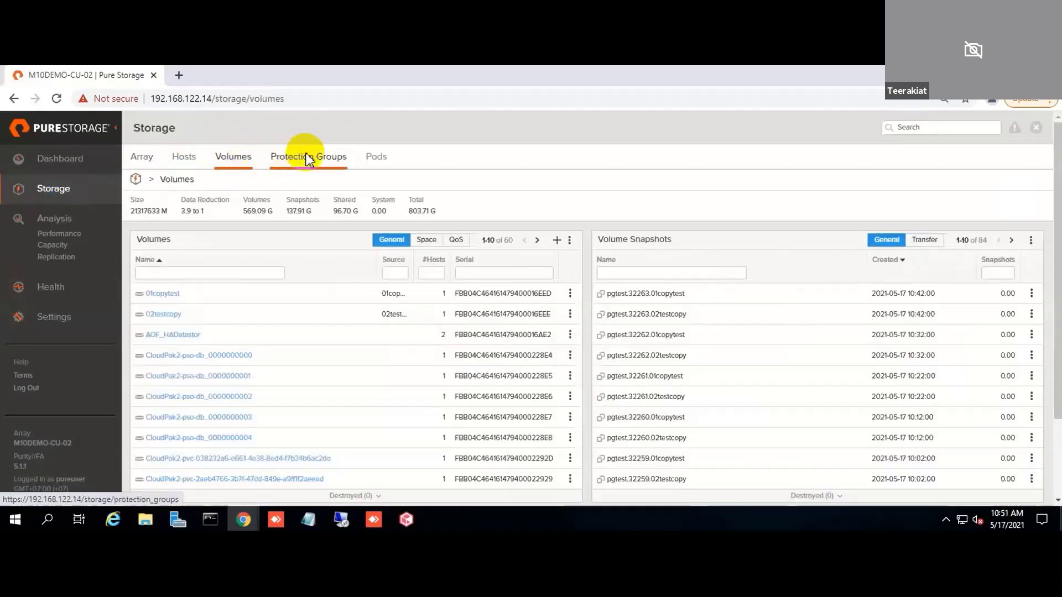
left_click(308, 158)
left_click(250, 160)
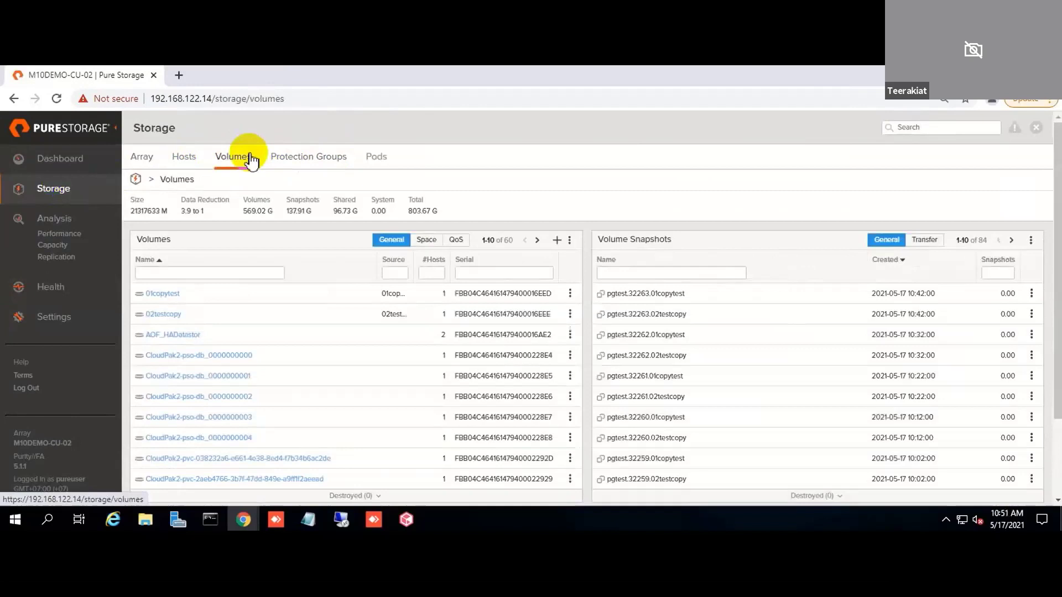
- Review the array's system and network settings and examine the audit trail for cvbackup snapshot commands
left_click(62, 317)
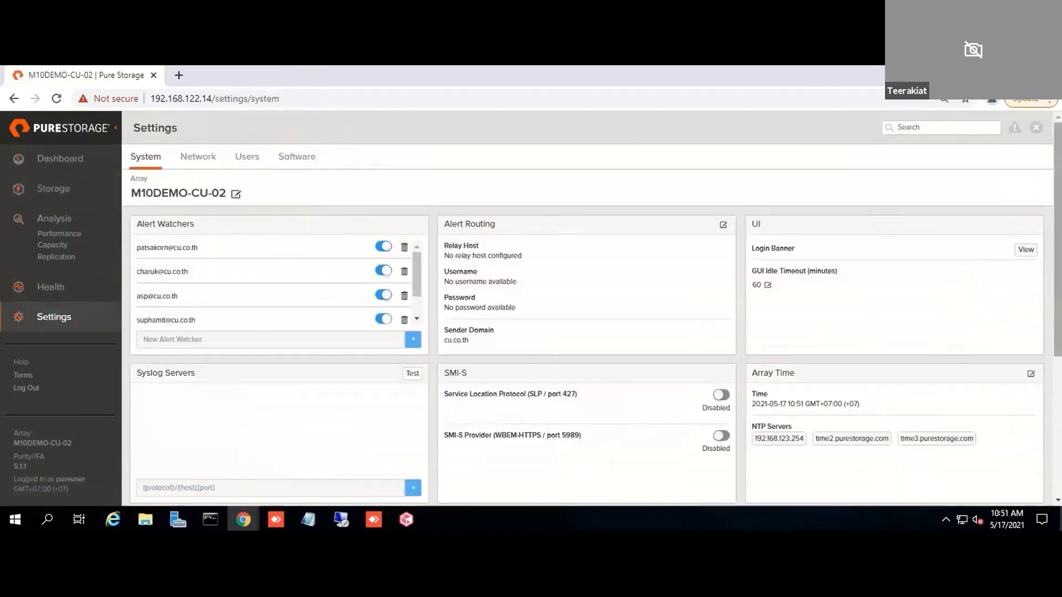
left_click_drag(1058, 243, 1058, 221)
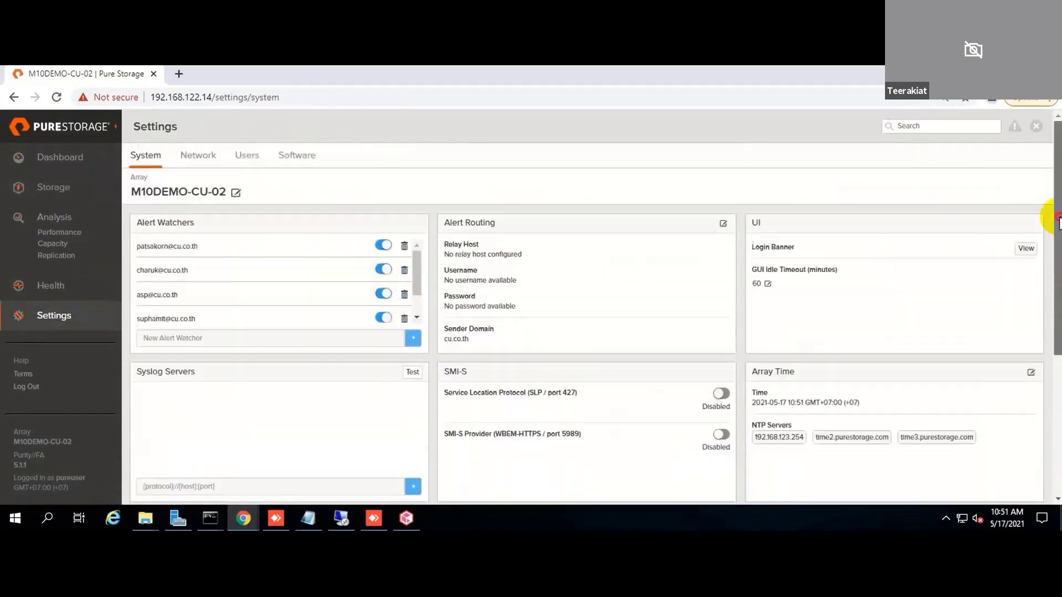
left_click(198, 160)
left_click(249, 156)
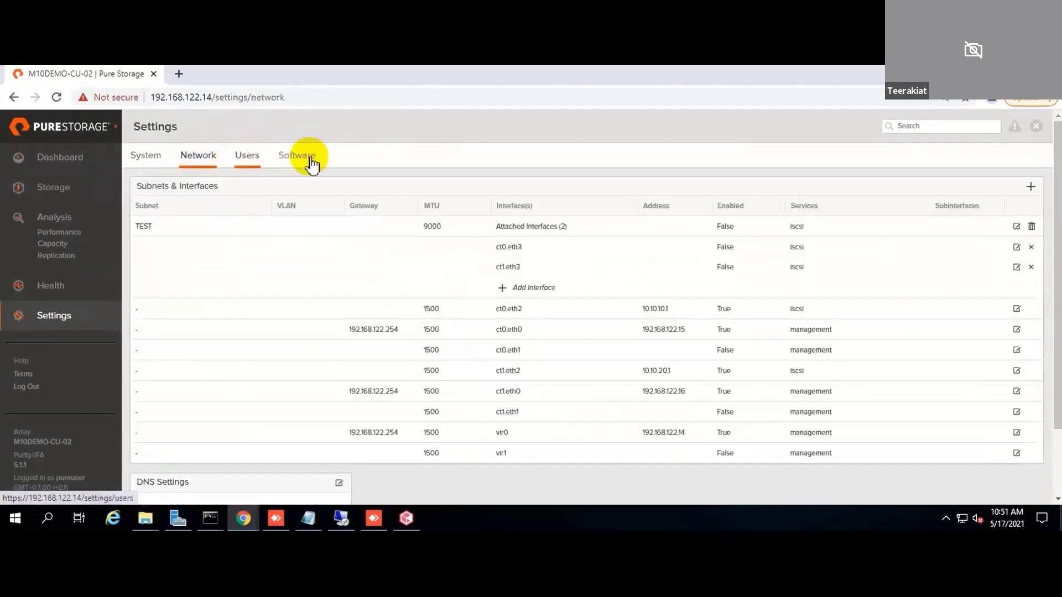
left_click_drag(1058, 204, 1058, 363)
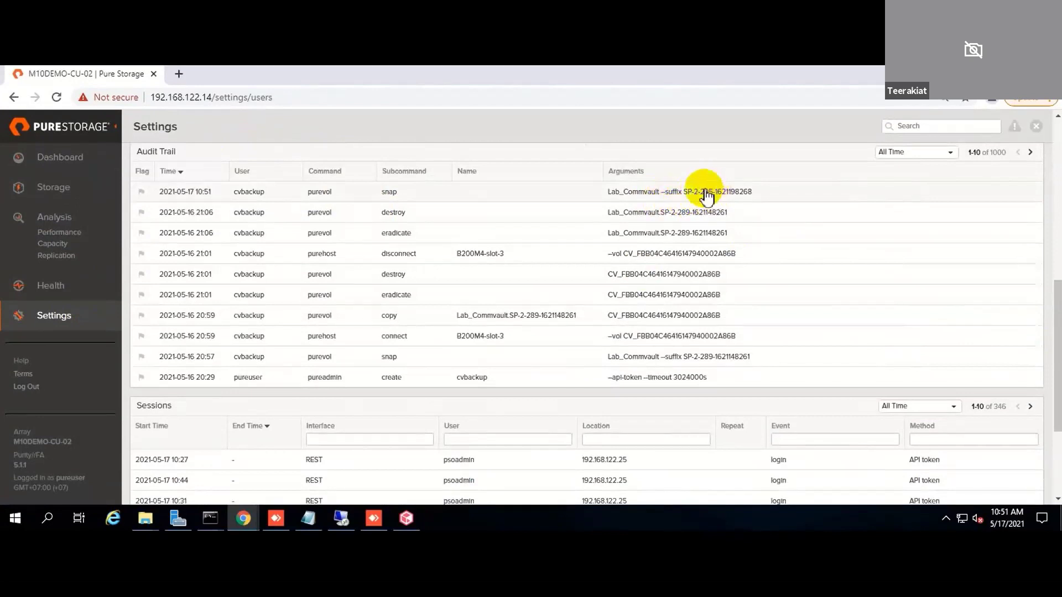
- Switch back to the CommCell Console and monitor the snap backup and backup copy jobs, widening the Phase column
left_click(409, 519)
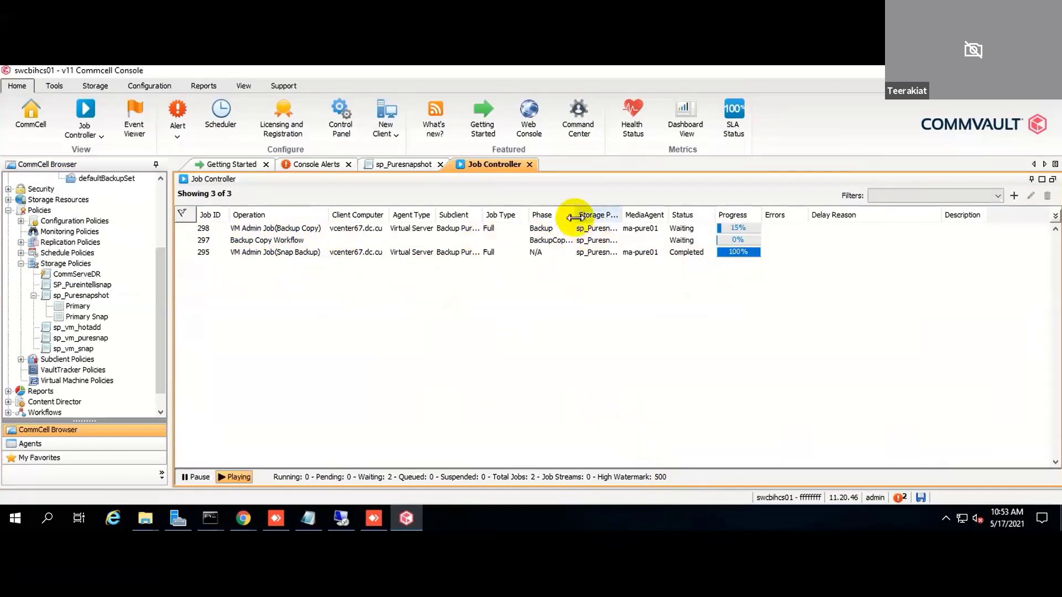
left_click_drag(593, 216, 609, 214)
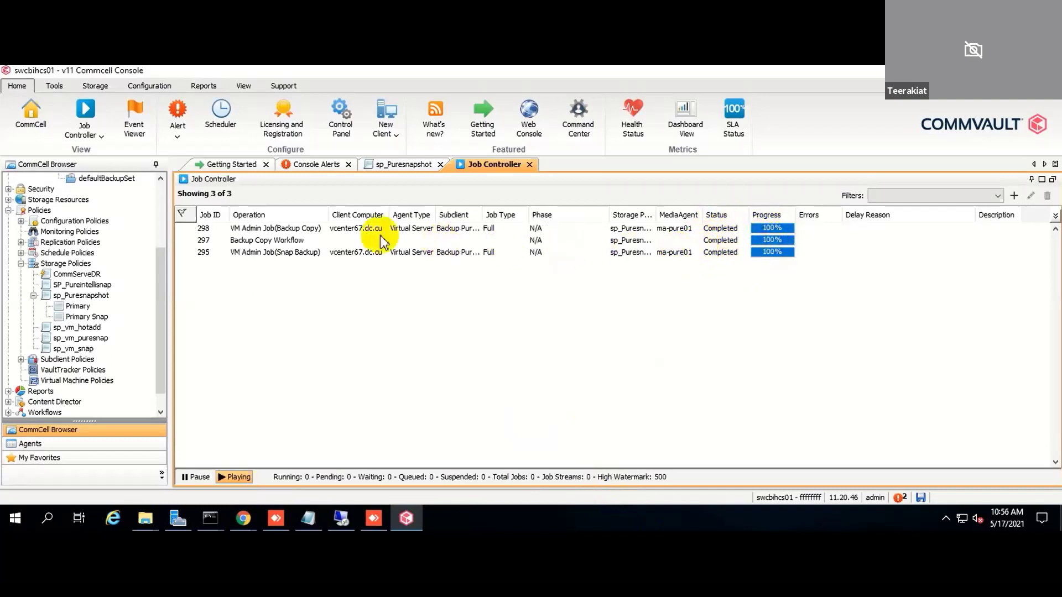
- Browse the latest Backup Pure snapshot subclient data for a Full Virtual Machine restore and expand defaultBackupSet
left_click_drag(161, 297, 166, 216)
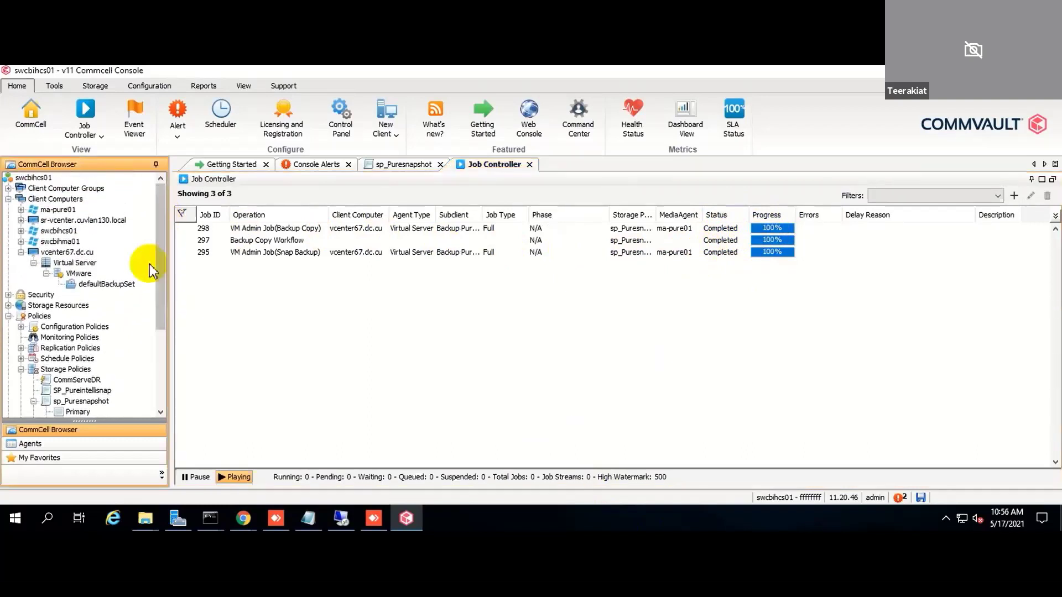
left_click(107, 284)
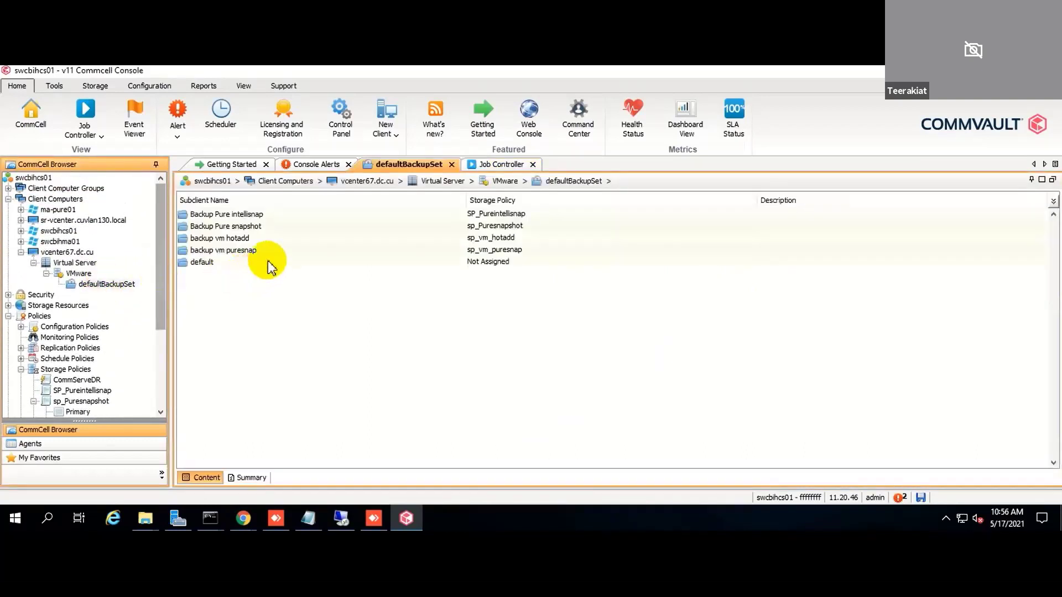
left_click(264, 227)
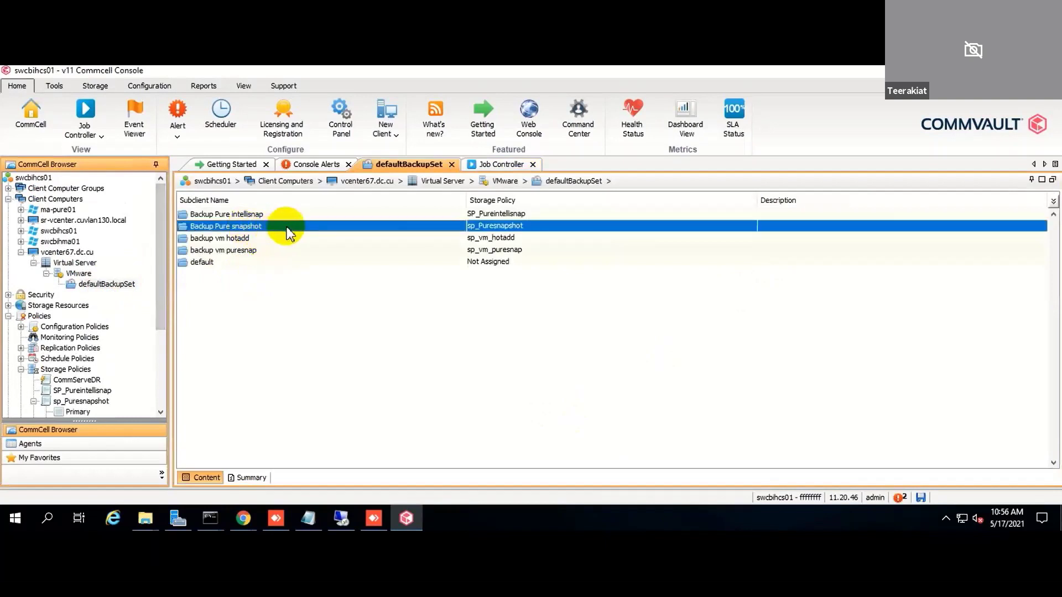
right_click(287, 231)
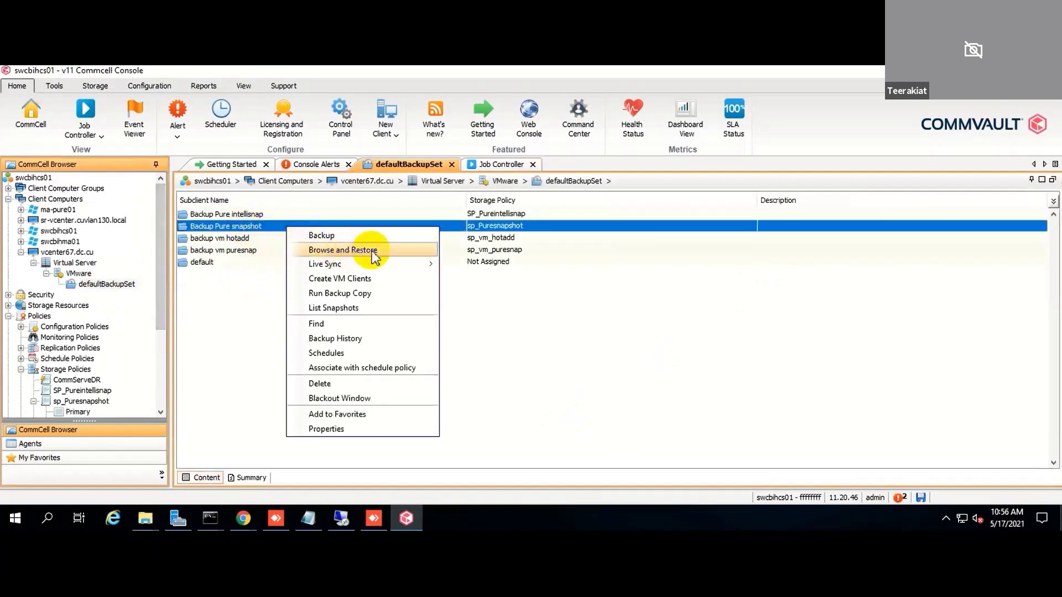
left_click(400, 250)
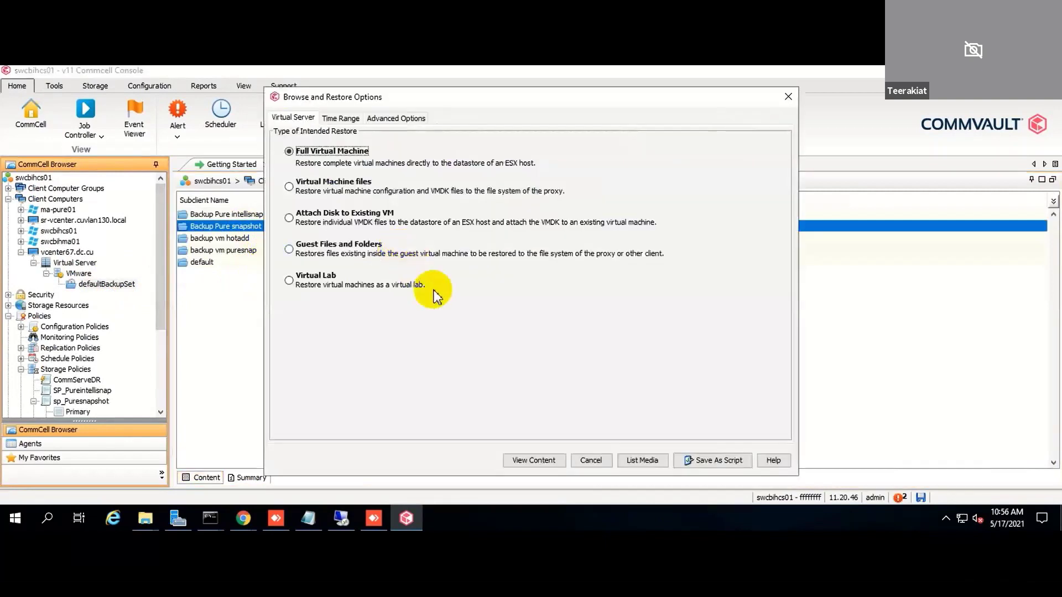
left_click(545, 462)
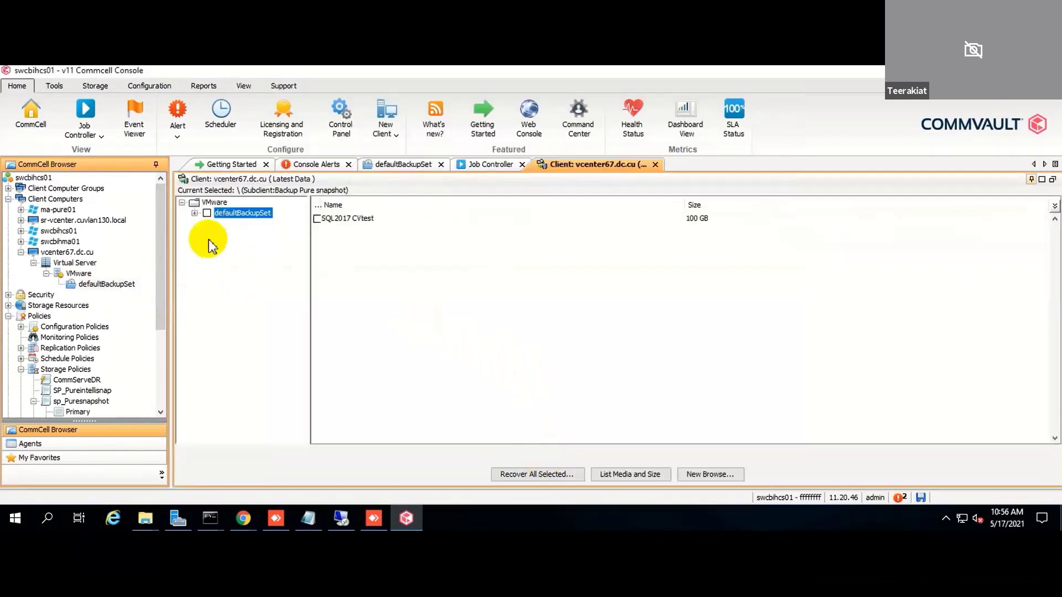
left_click(194, 213)
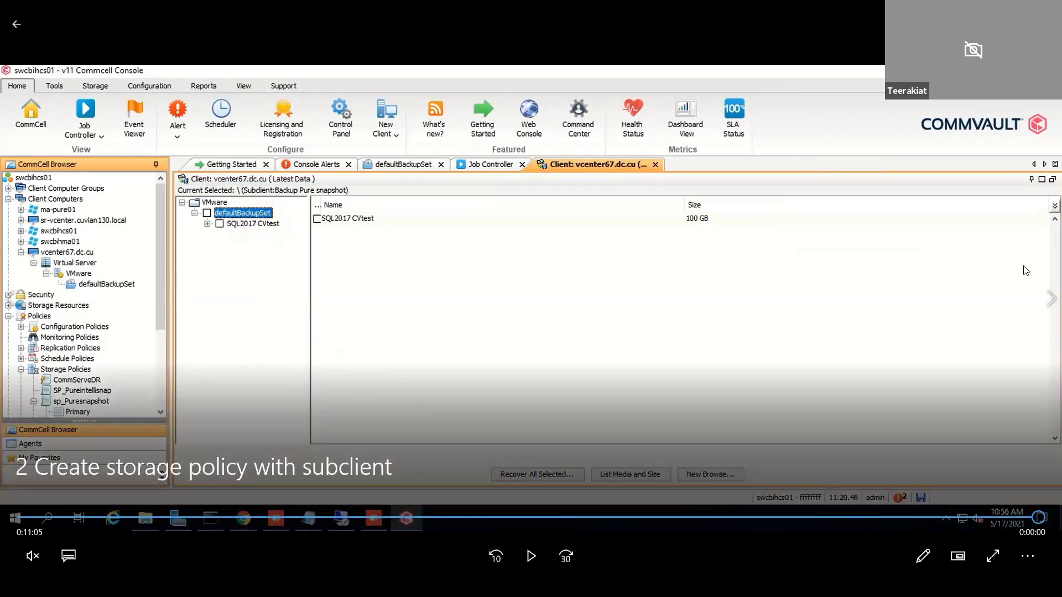
left_click(1049, 303)
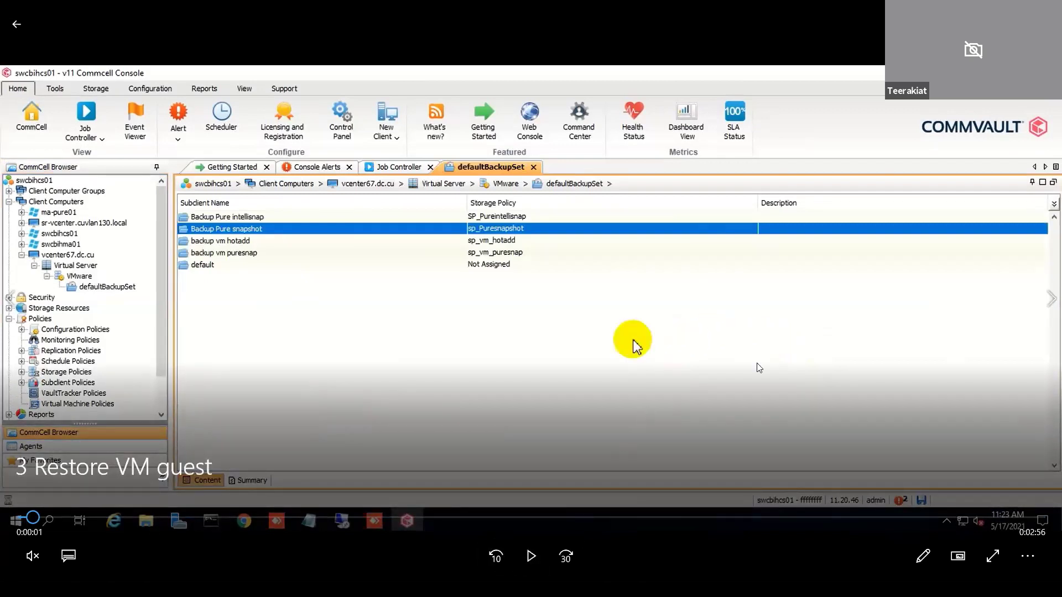
left_click(527, 556)
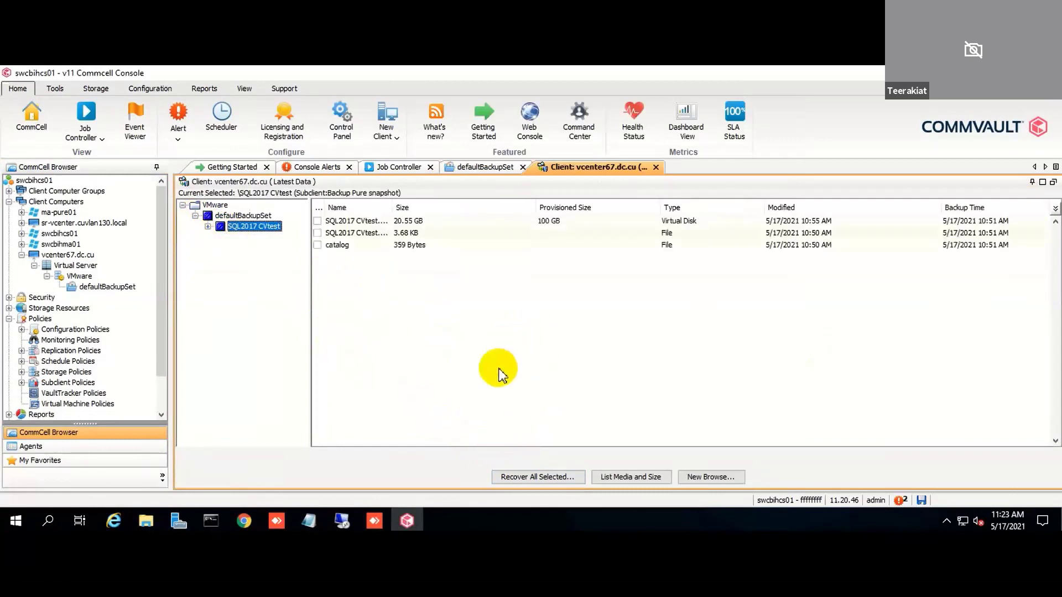
- Start an out-of-place recovery of SQL2017 CVtest and set the restored VM's display name to SQL2017 CVtest_restore
left_click(523, 477)
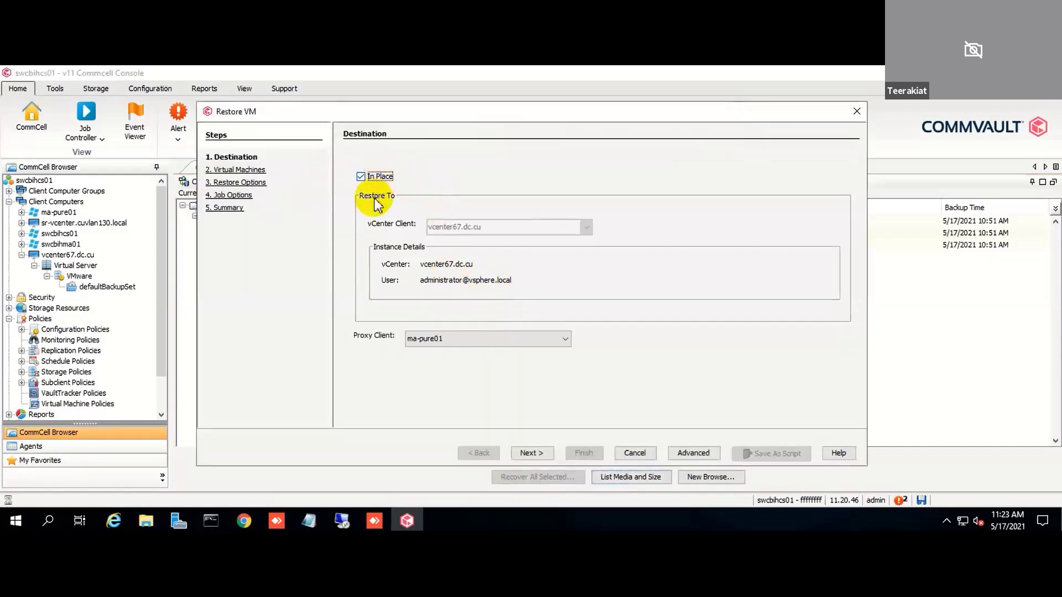
left_click(362, 177)
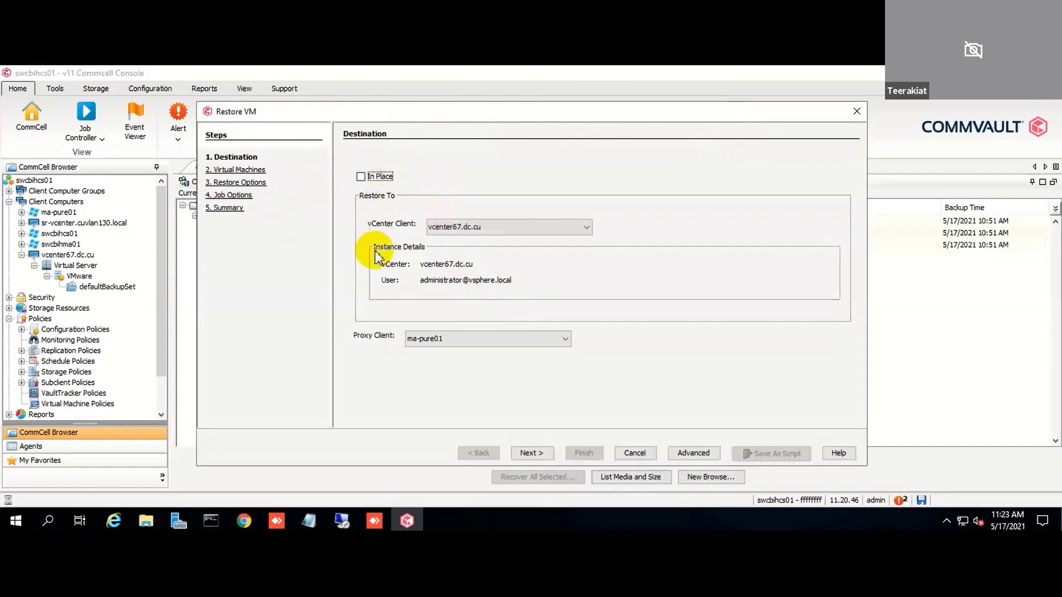
left_click(531, 453)
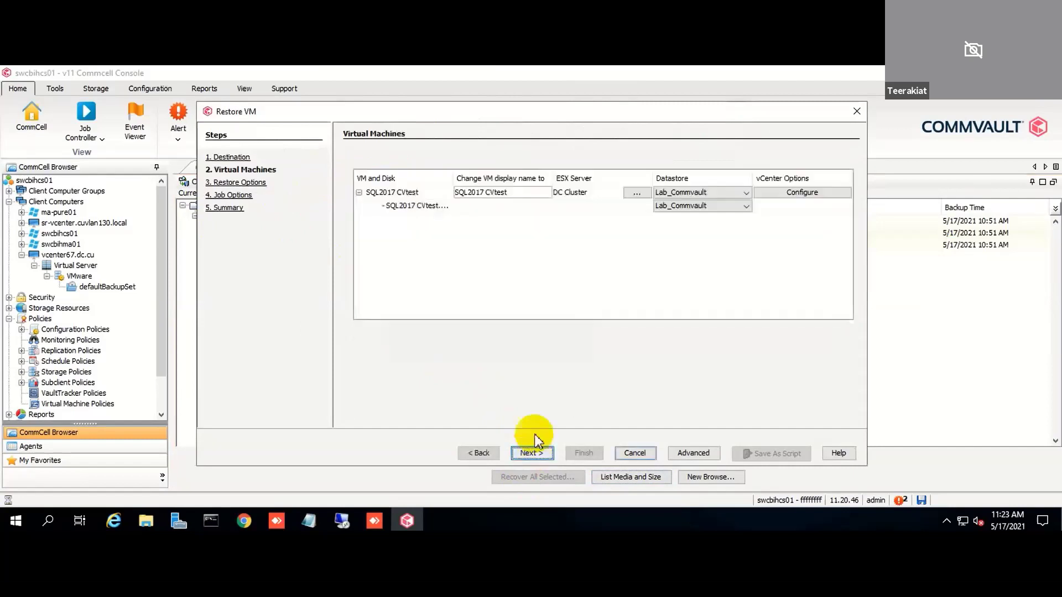
left_click(524, 194)
left_click(526, 193)
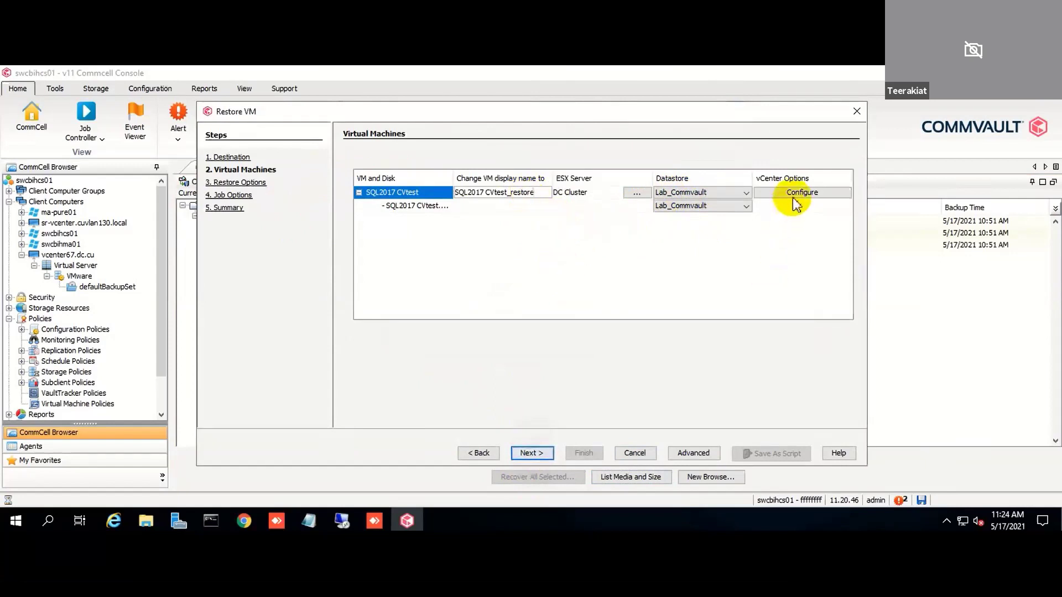
- Look through the ESX hosts available under FlashStack's DC Cluster as restore destinations, leaving the selection as is
left_click(636, 195)
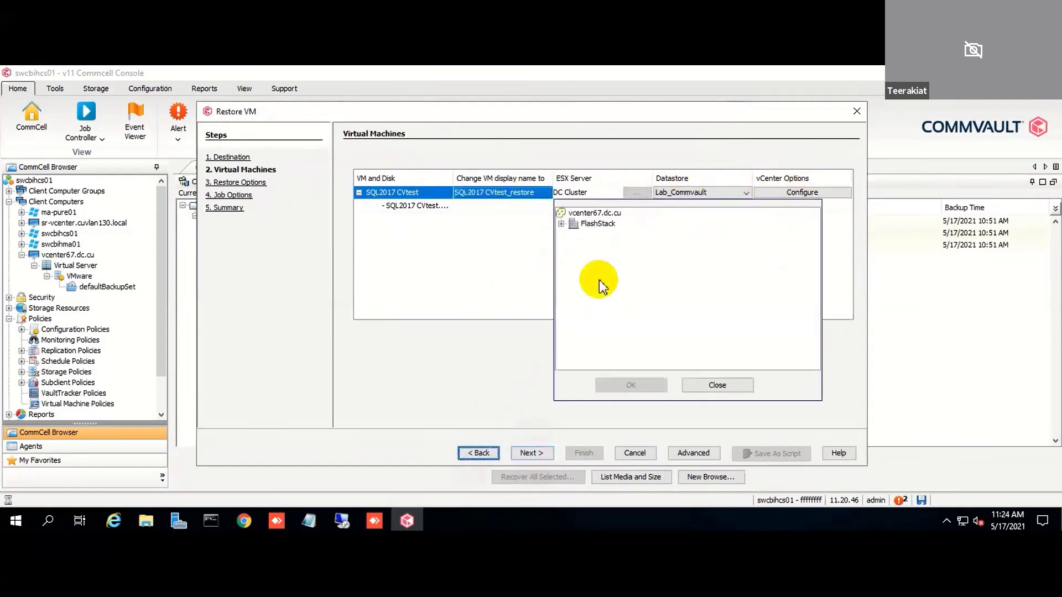
left_click(561, 223)
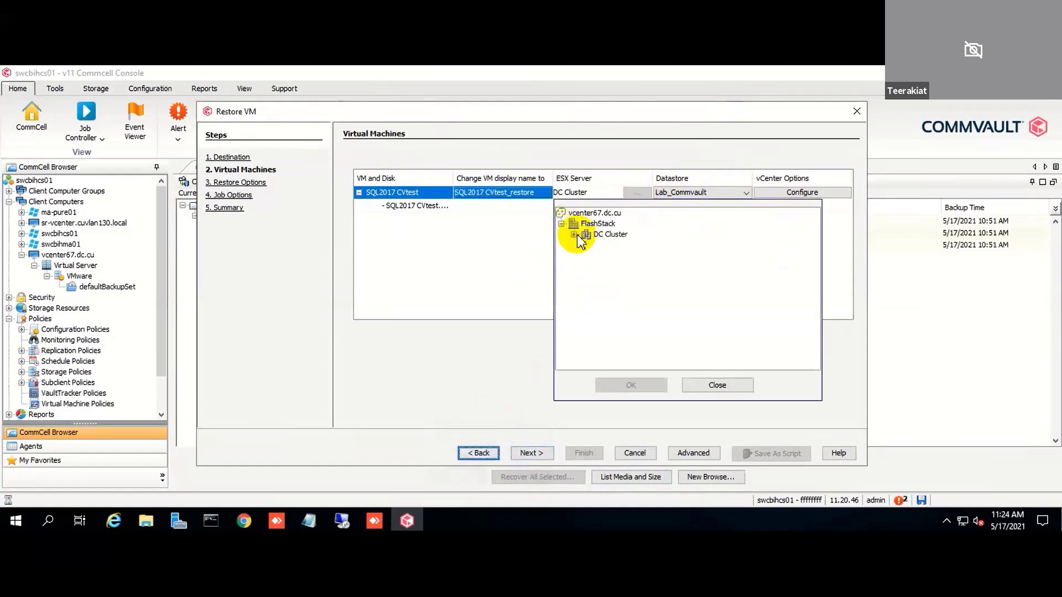
left_click(575, 235)
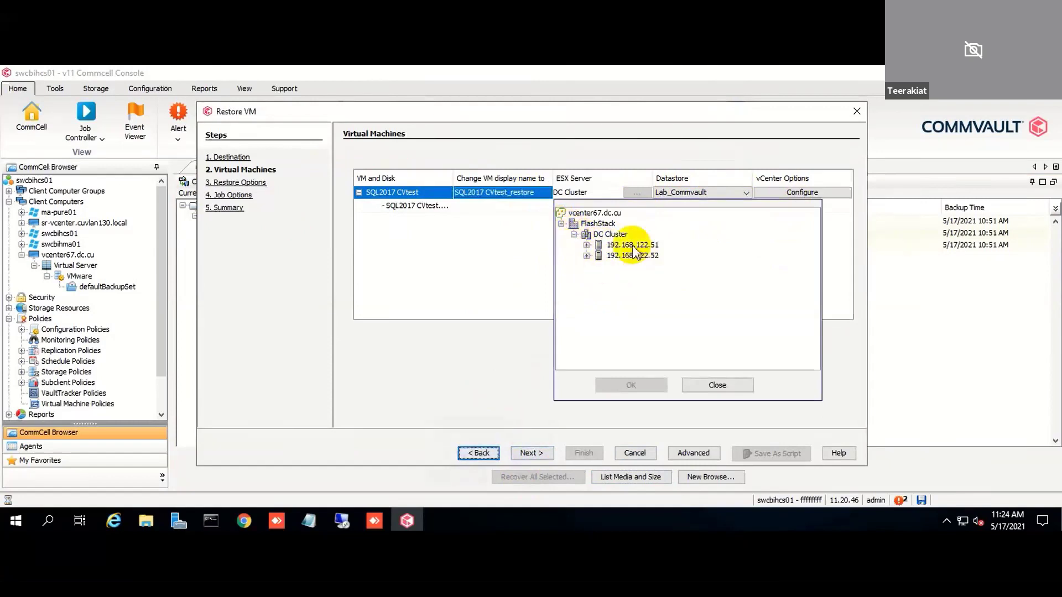
left_click(719, 385)
- Delete the vlan122 network rule from the restored VM's vCenter options and accept the settings
left_click(798, 194)
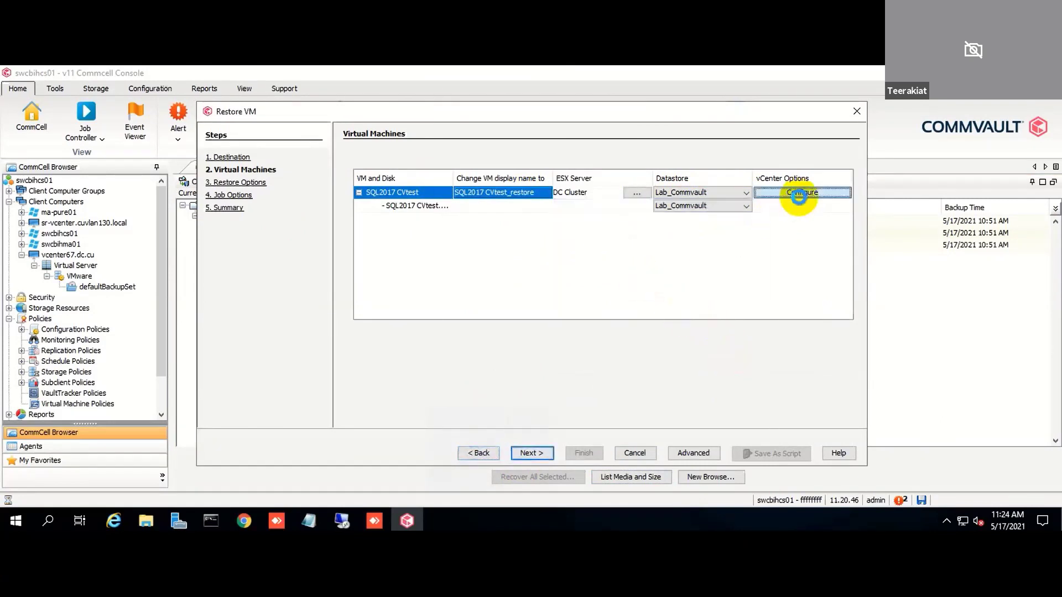
left_click(611, 232)
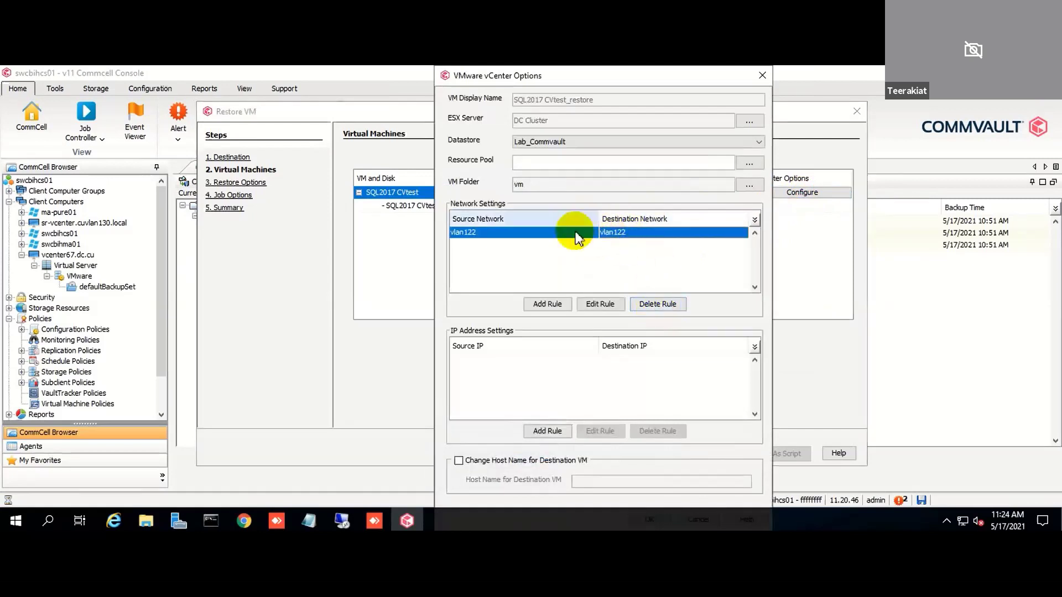
left_click(662, 303)
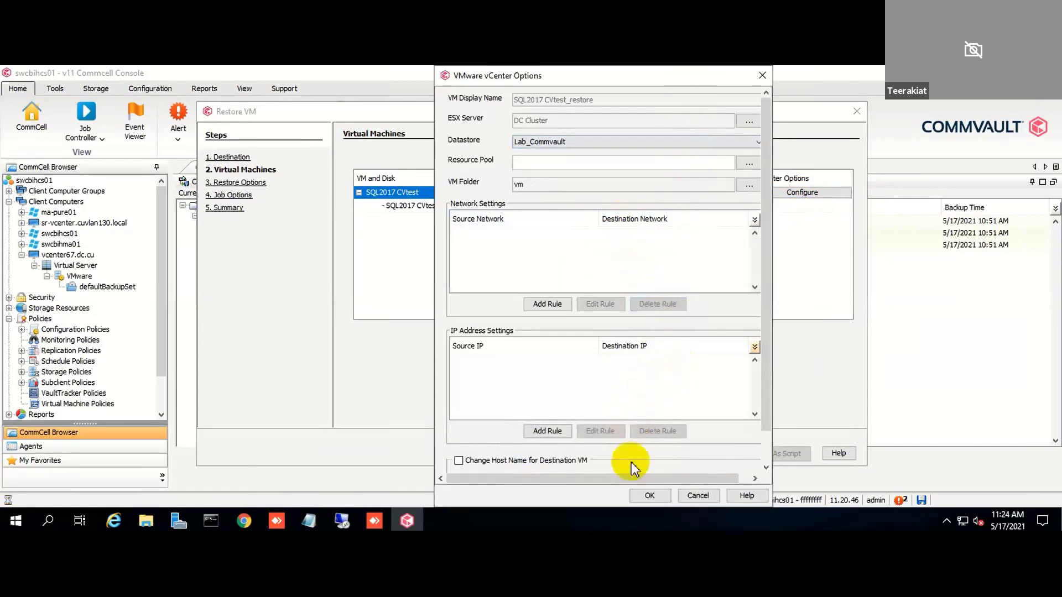
left_click(646, 494)
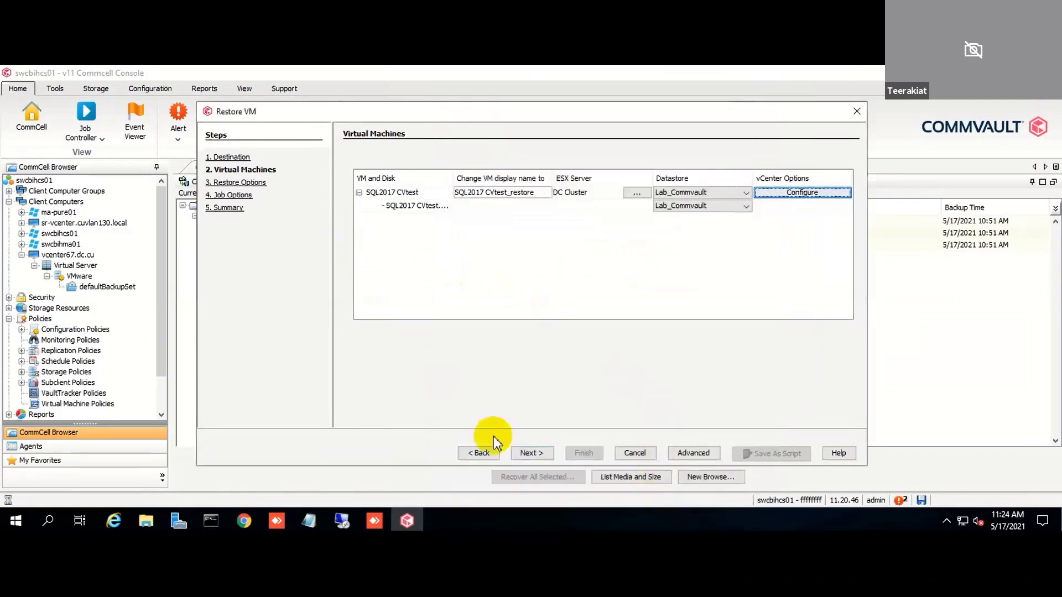
- Accept the default restore options and immediate job initiation, review the summary and submit the VM restore
left_click(543, 458)
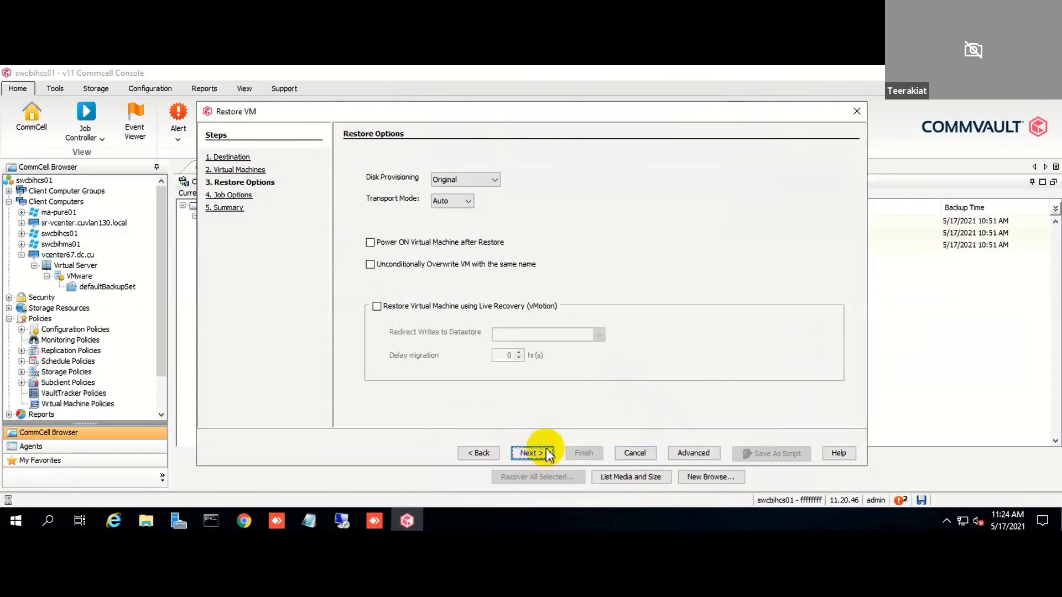
left_click(546, 455)
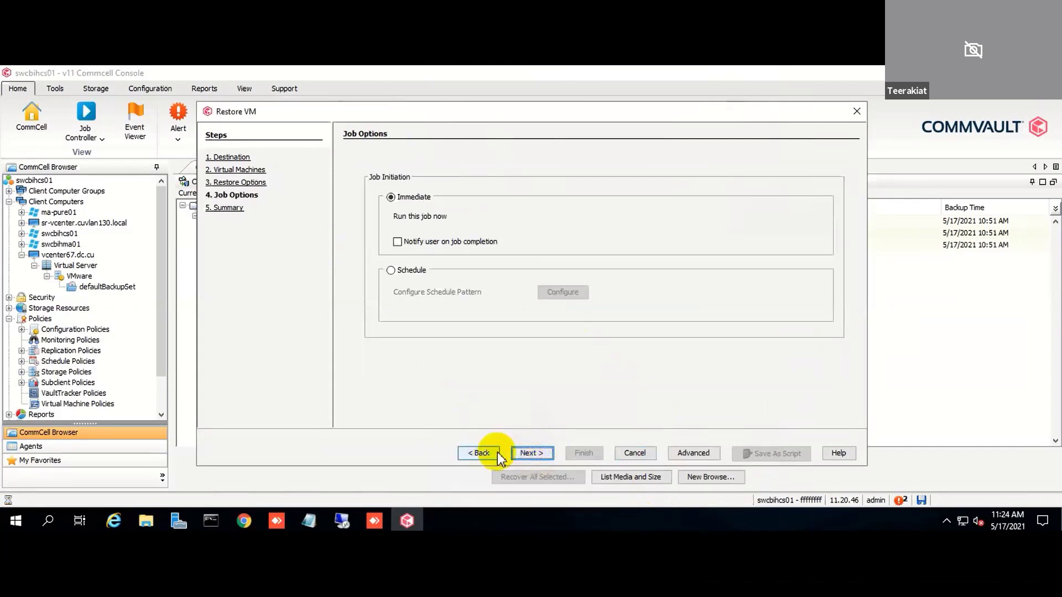
left_click(534, 456)
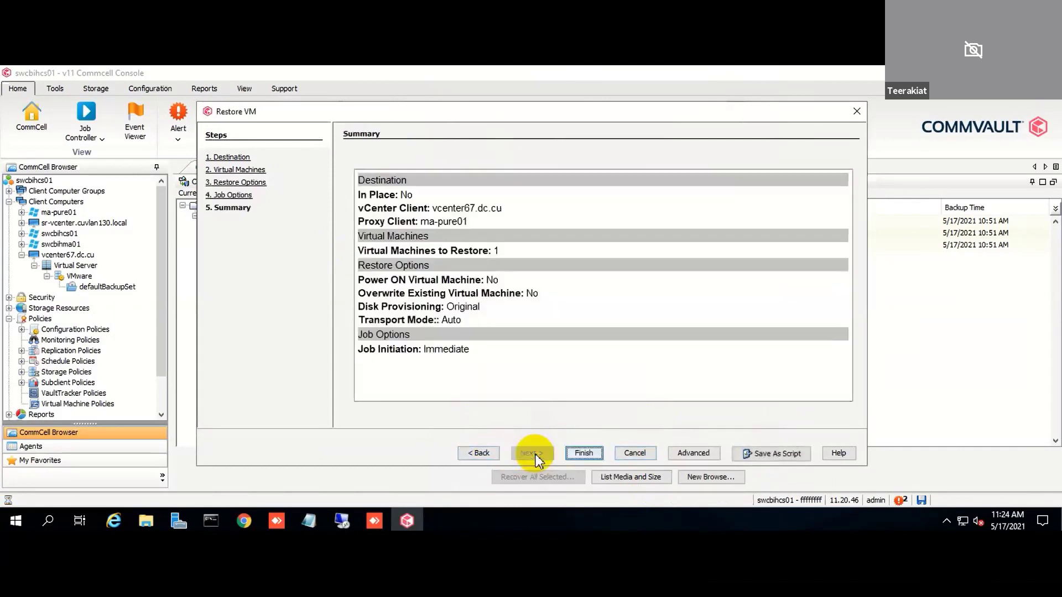
left_click(584, 454)
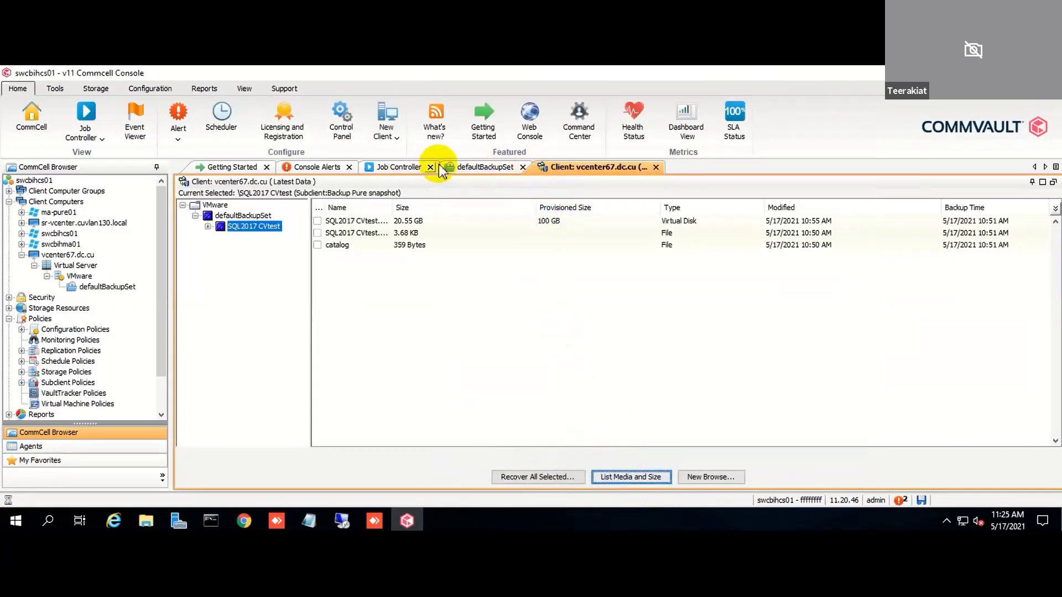
- Close the browse results and check the running restore job in the Job Controller
left_click(656, 167)
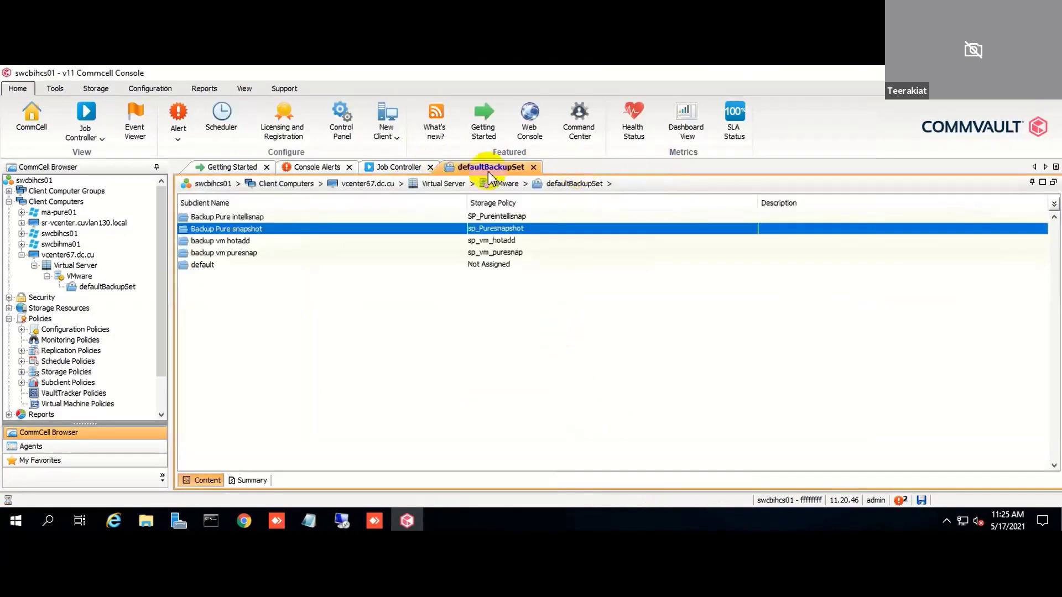
left_click(398, 172)
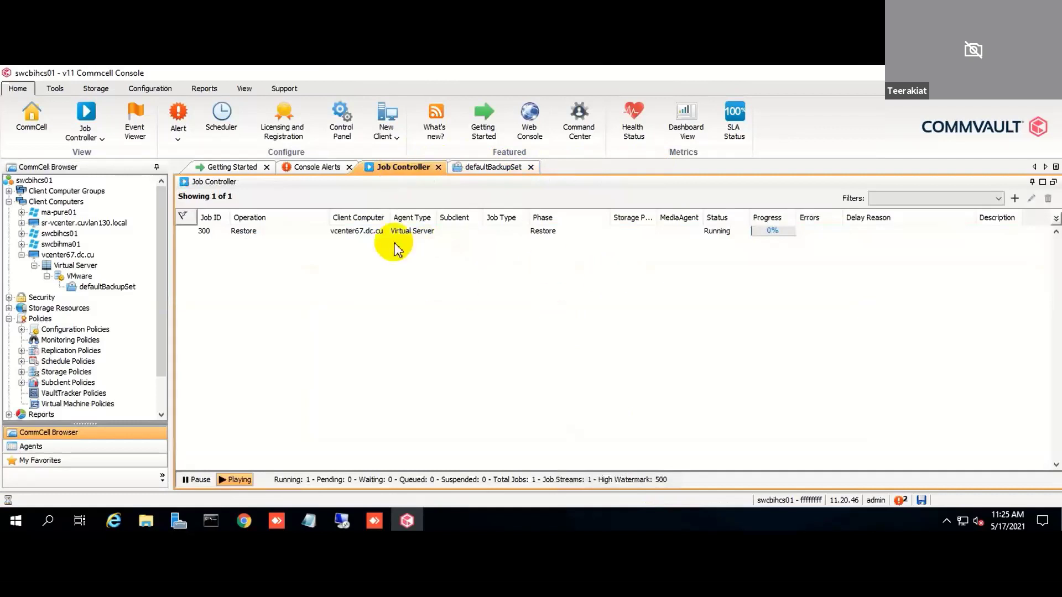
left_click(424, 235)
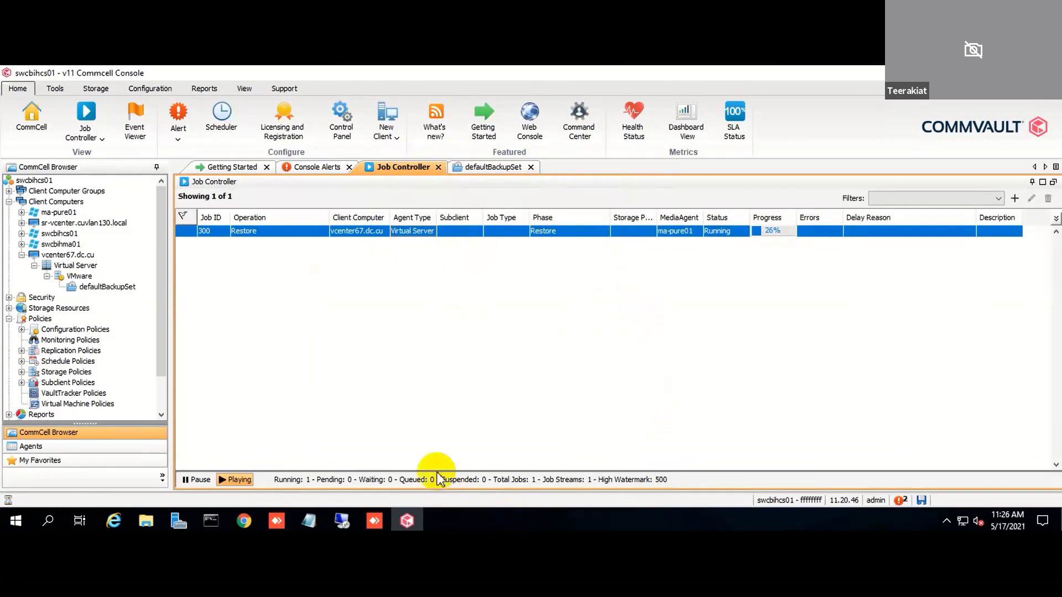
- Check vSphere Client for the restored VM and its recent tasks, then return to CommCell Console to monitor the restore job
mouse_move(244, 522)
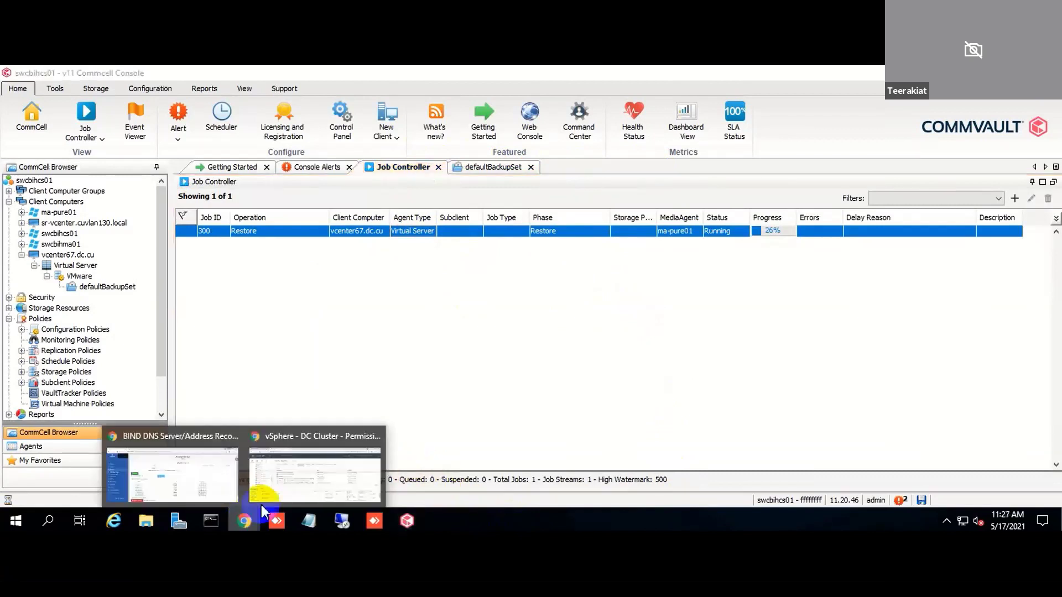
left_click(284, 486)
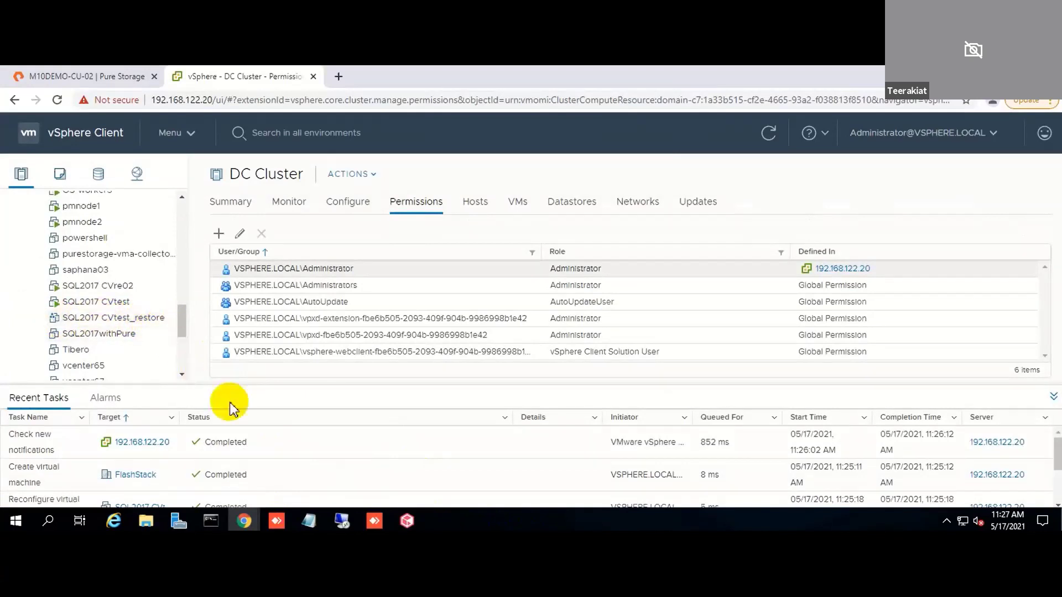
left_click(408, 522)
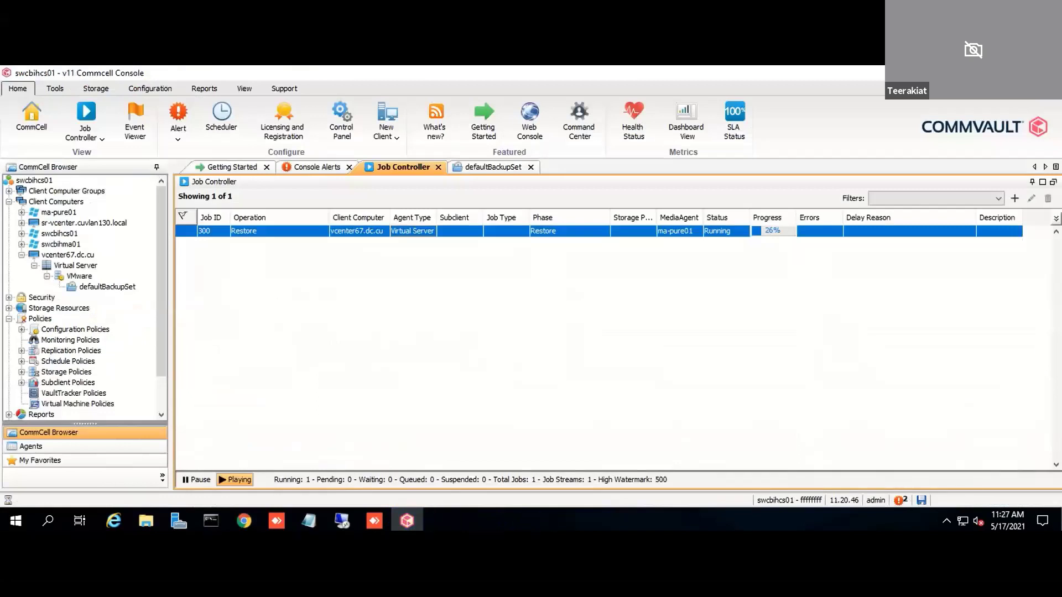
left_click(451, 506)
left_click(500, 473)
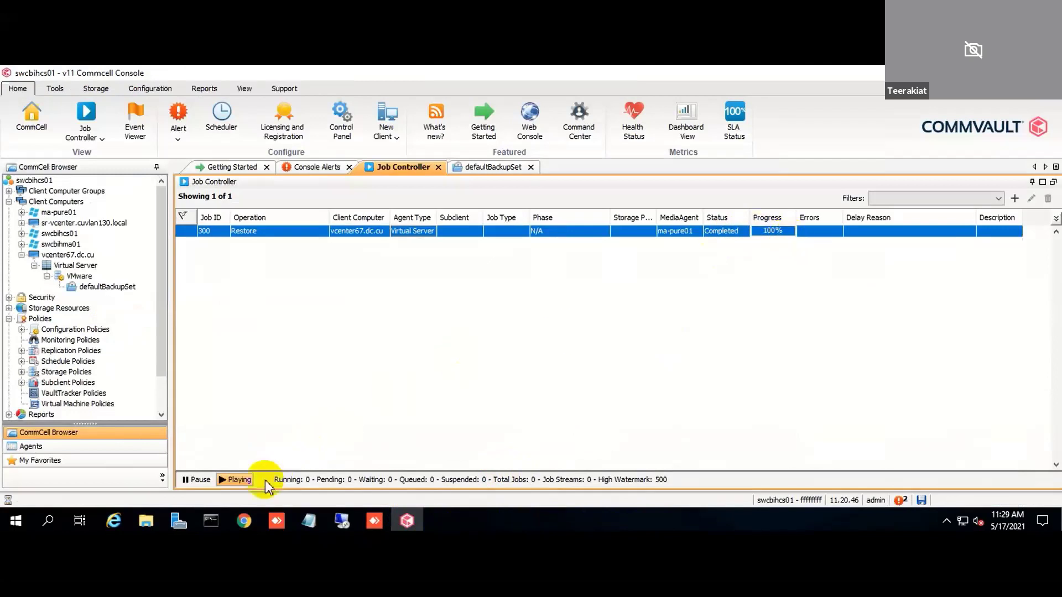
- Switch to vSphere Client and view the datastore and summary of the SQL2017 CVtest_restore VM
left_click(244, 521)
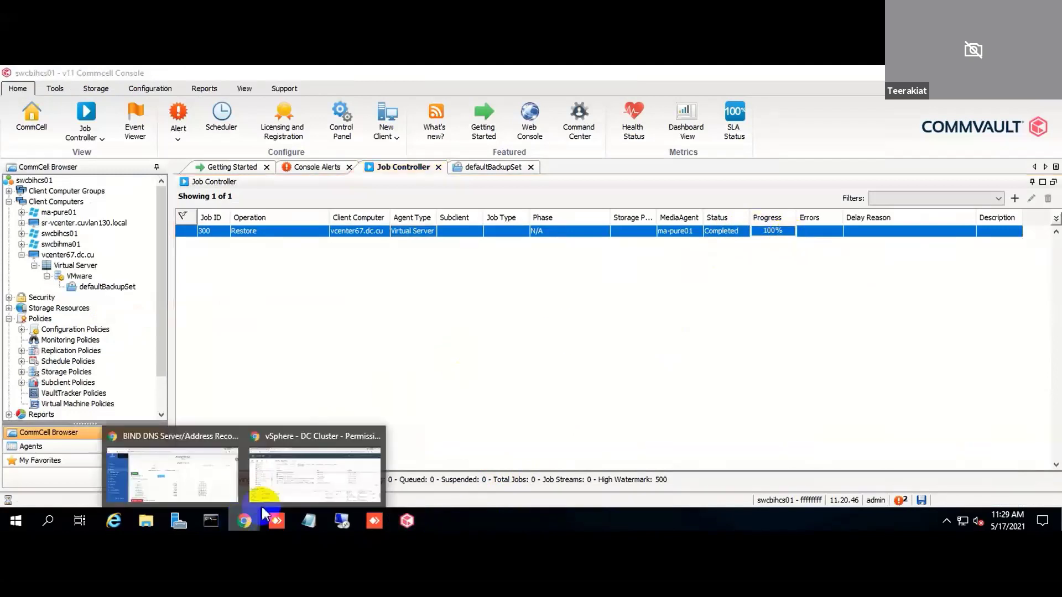
left_click(299, 489)
left_click(117, 318)
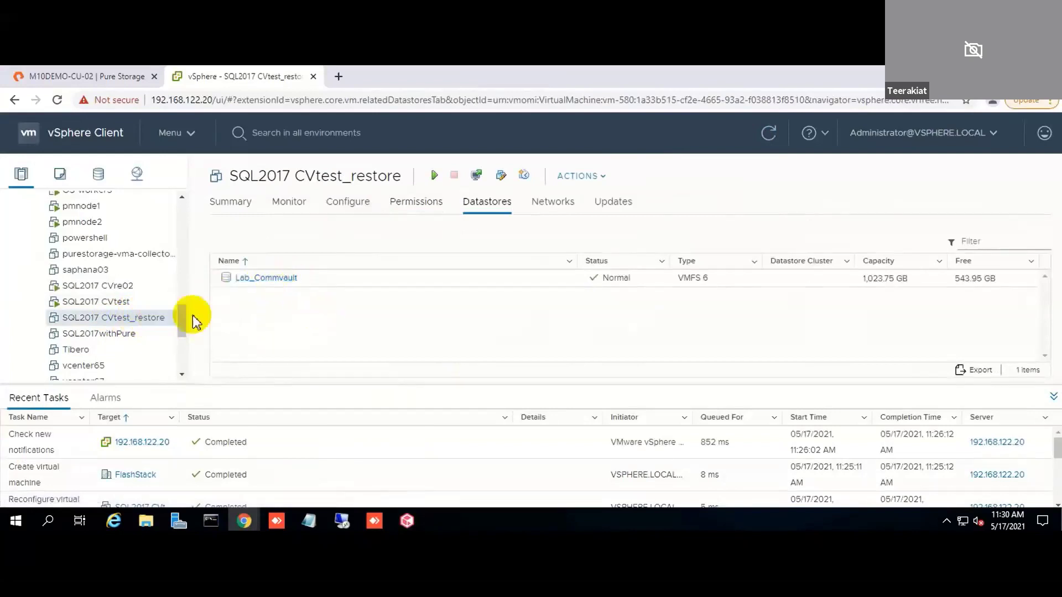
left_click(230, 202)
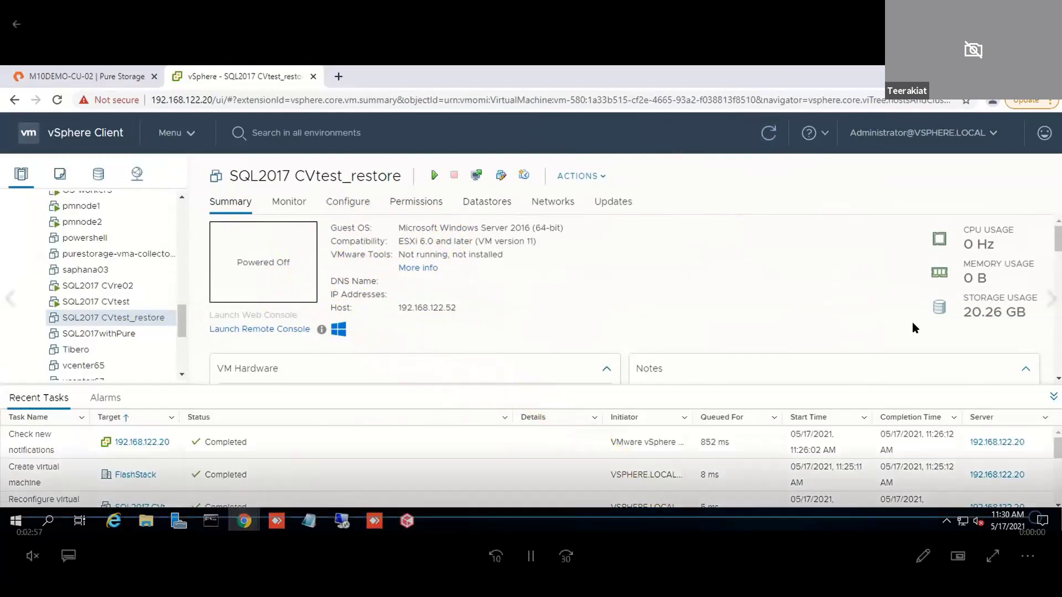
key("space")
left_click(1050, 299)
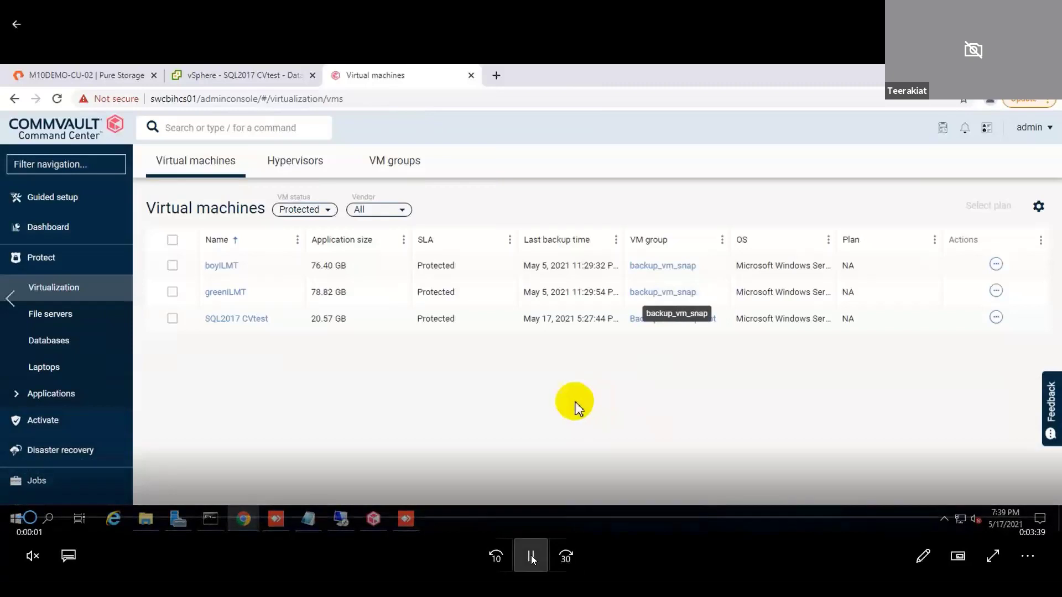
left_click(532, 558)
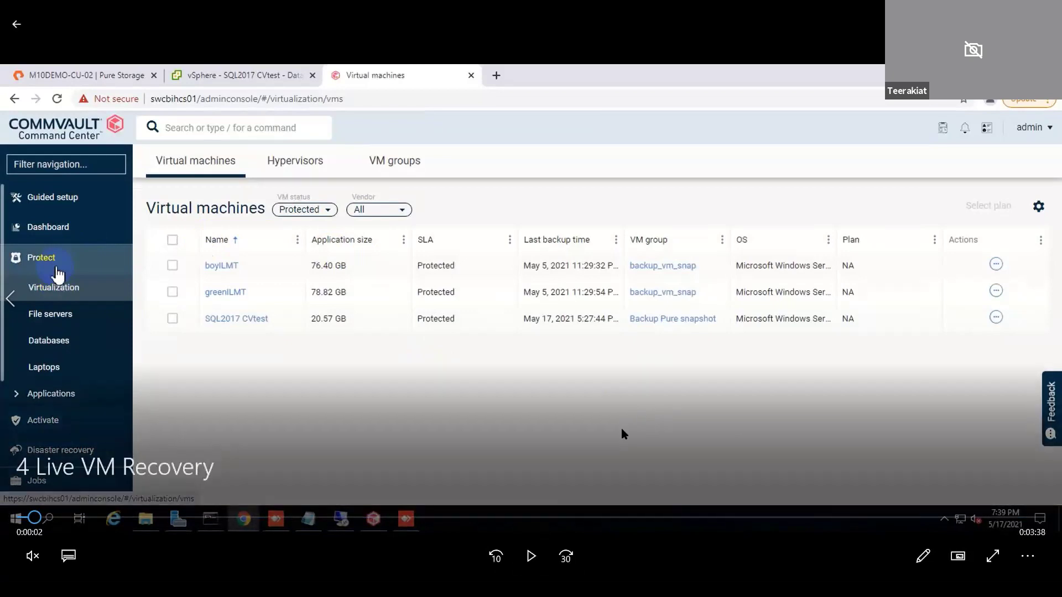
left_click(533, 556)
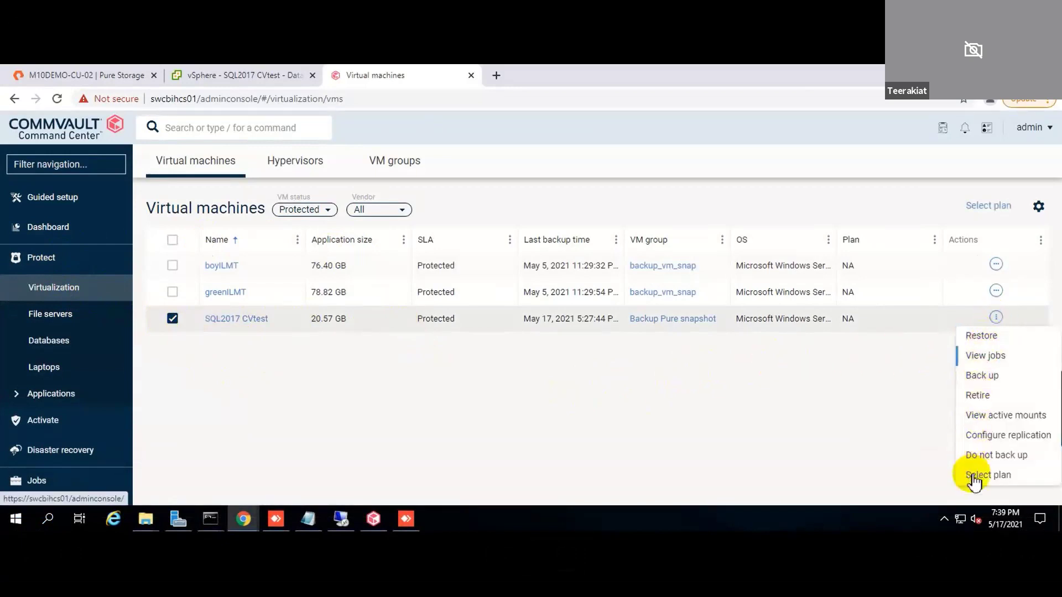
- Start a restore of the SQL2017 CVtest VM with Live recovery as the restore type
left_click(975, 336)
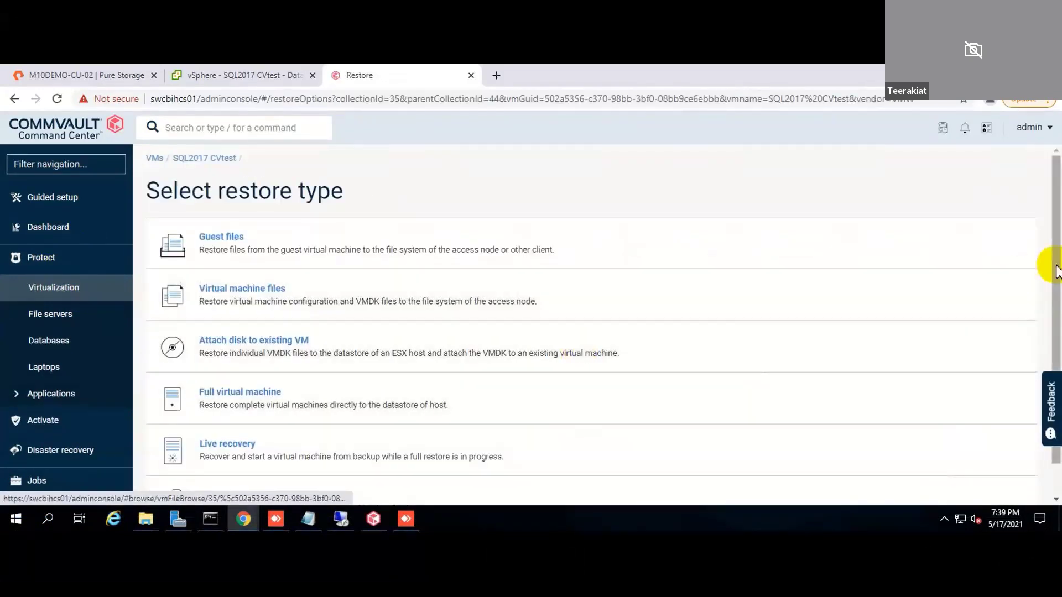
left_click_drag(1054, 266, 1055, 332)
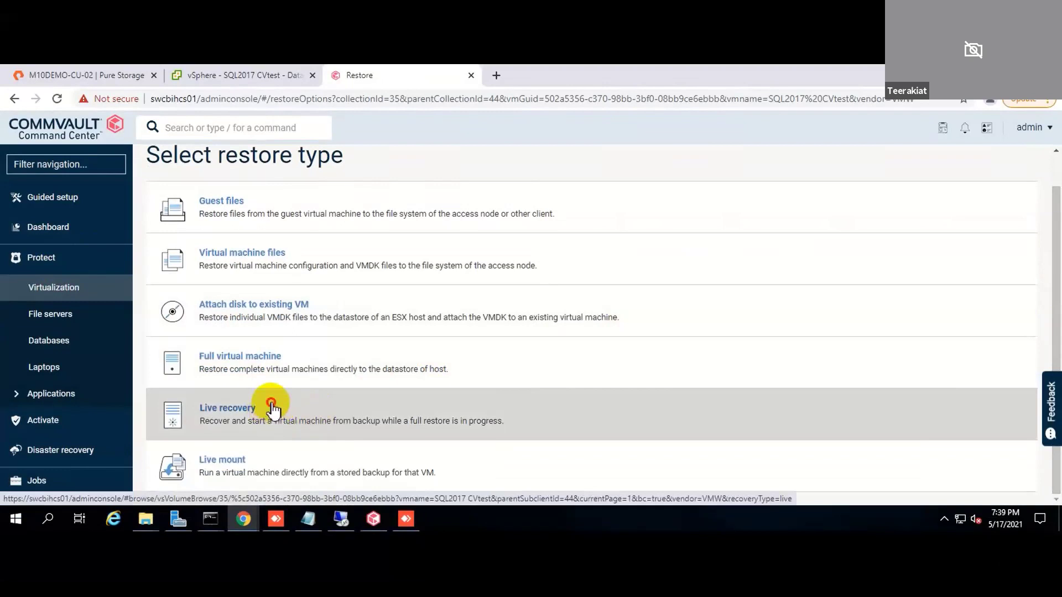
left_click(271, 404)
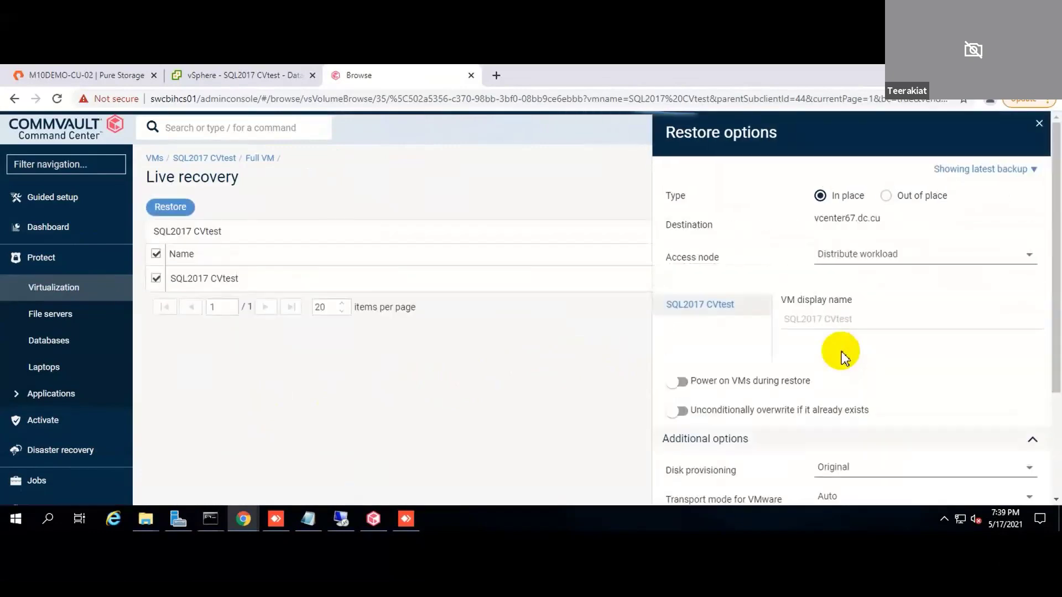
- Set the restore to out of place, with VM display name SQL2017 CVtest_Liverecover and access node ma-pure01
left_click(888, 196)
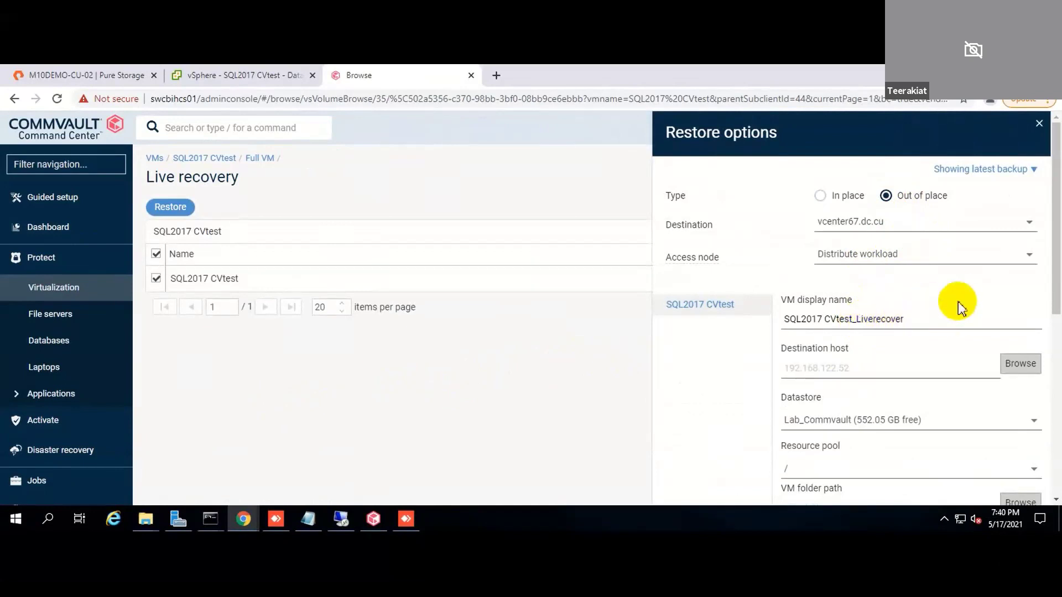
left_click(1024, 260)
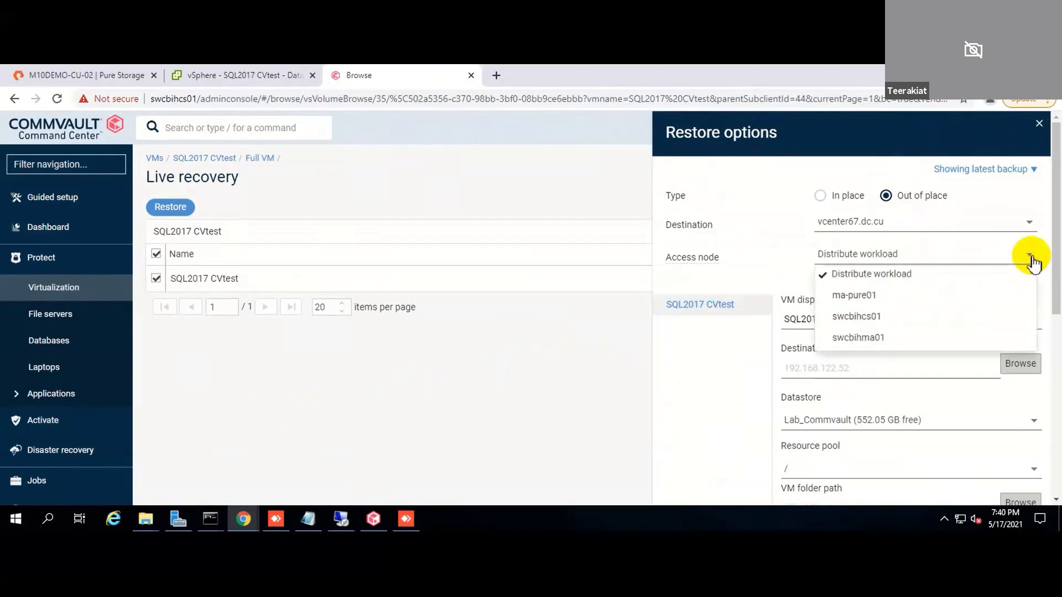
left_click(875, 296)
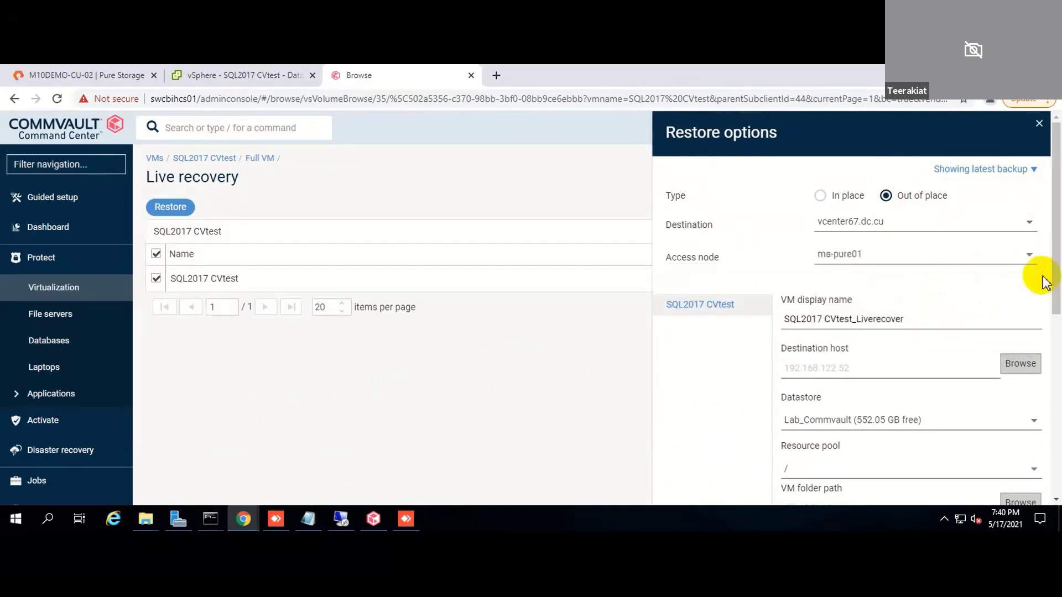
- Remove the vlan122 mapping from the restore's network settings and check the IP address settings
left_click_drag(1050, 279, 1050, 382)
left_click(1025, 316)
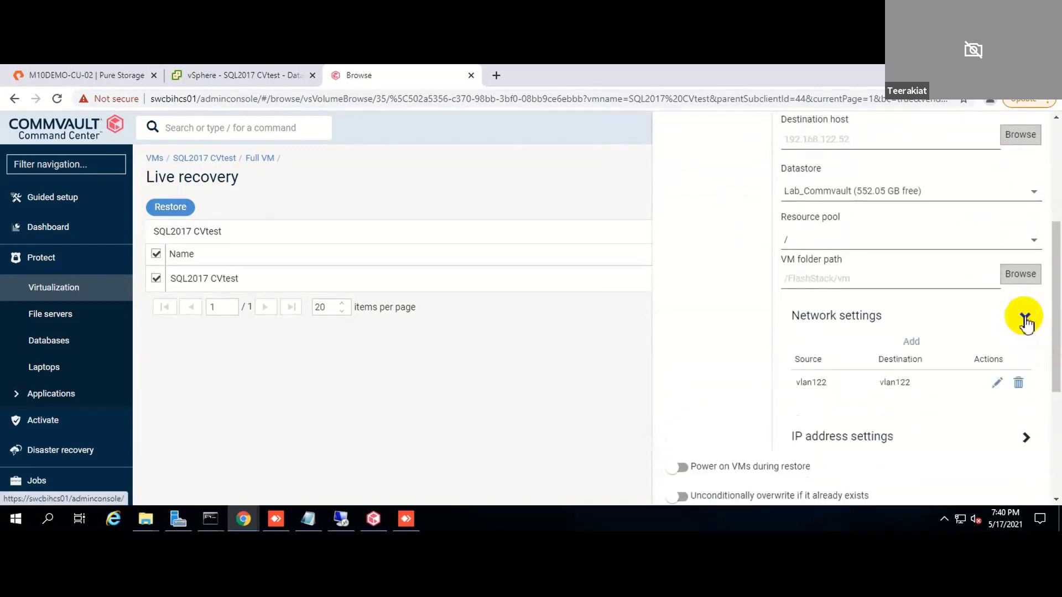
left_click(1019, 386)
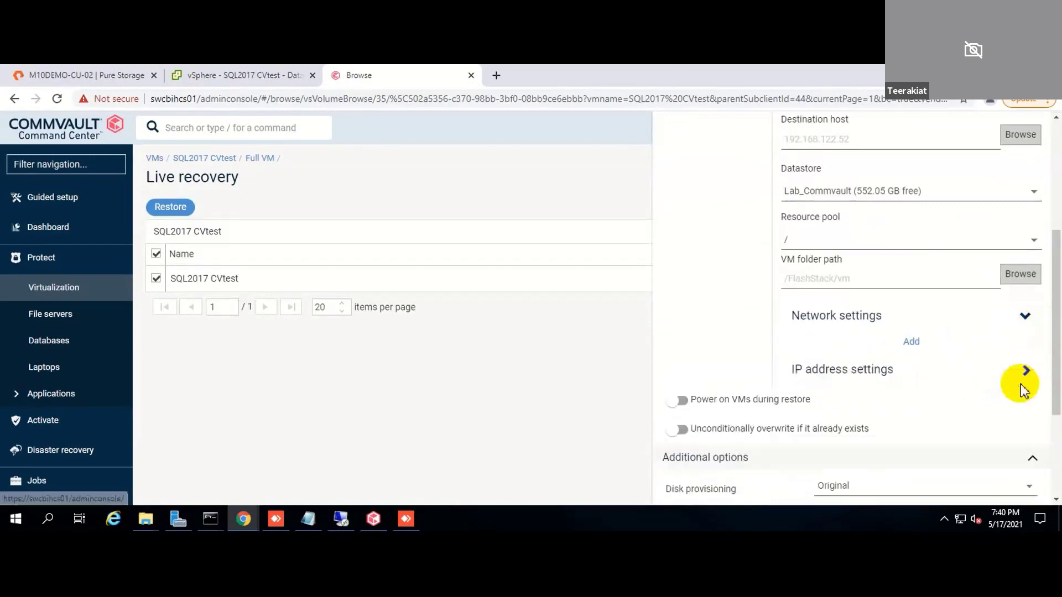
left_click(1025, 318)
left_click(1026, 345)
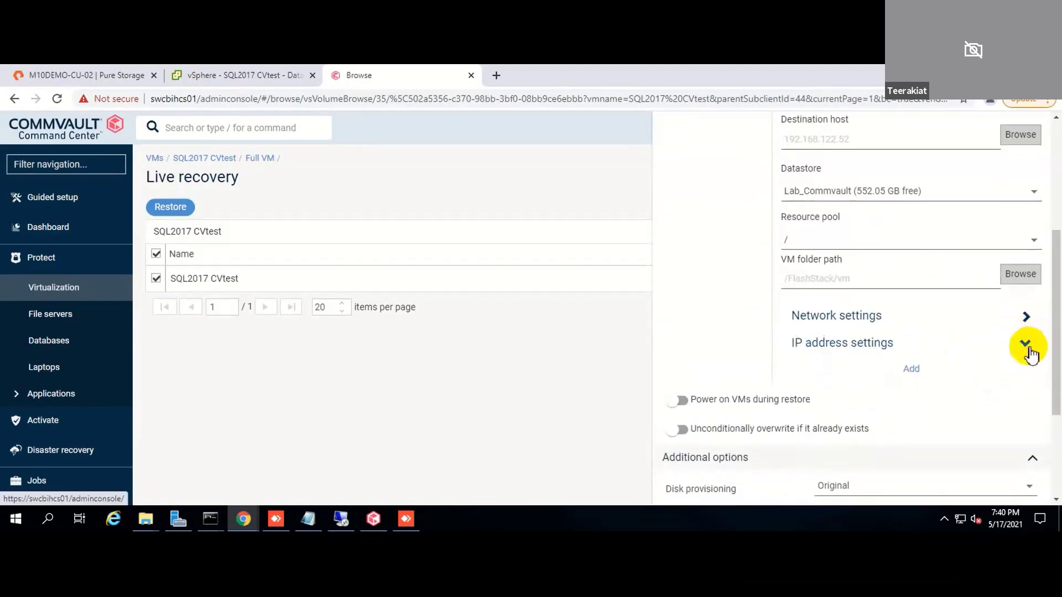
left_click(1031, 354)
- Set the VMware transport mode to SAN and enable powering on VMs during restore
left_click_drag(1054, 338, 1050, 416)
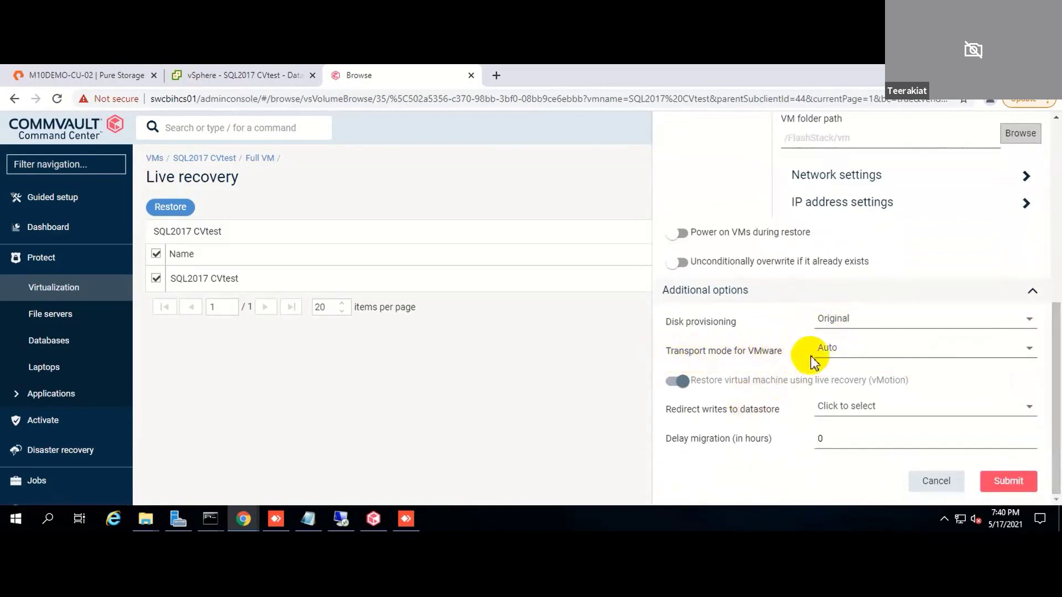
left_click(1030, 349)
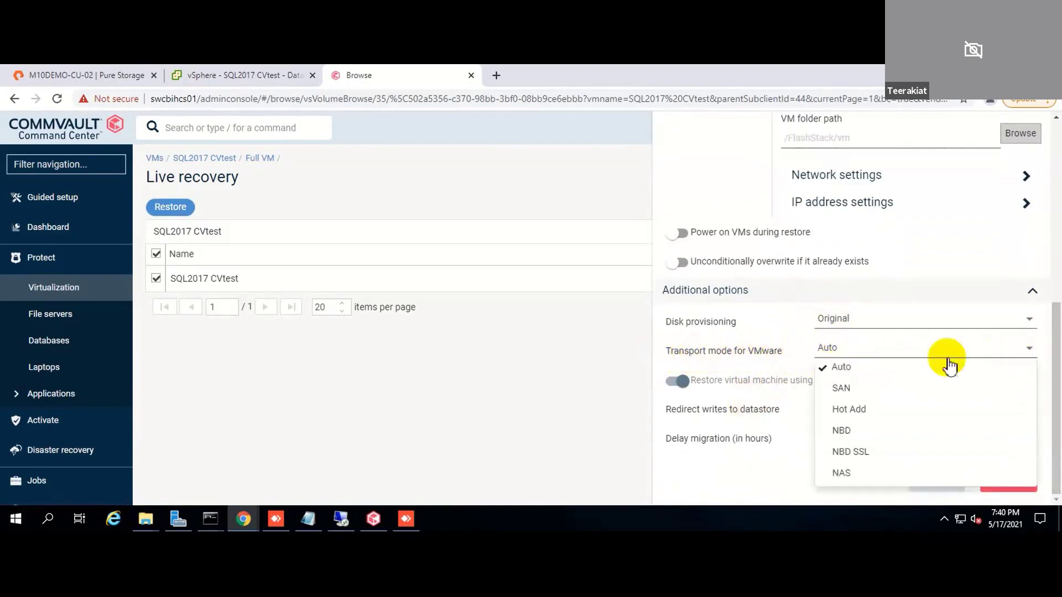
left_click(841, 389)
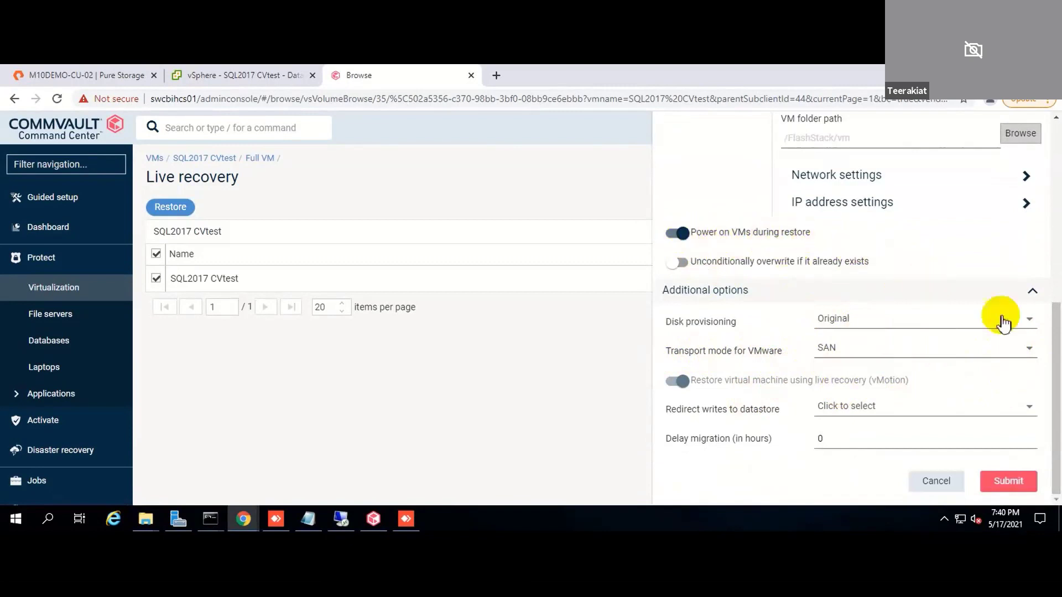
- Review the restore options and submit the live recovery of SQL2017 CVtest
left_click_drag(1055, 331, 1036, 255)
scroll(1036, 255, "down", 4)
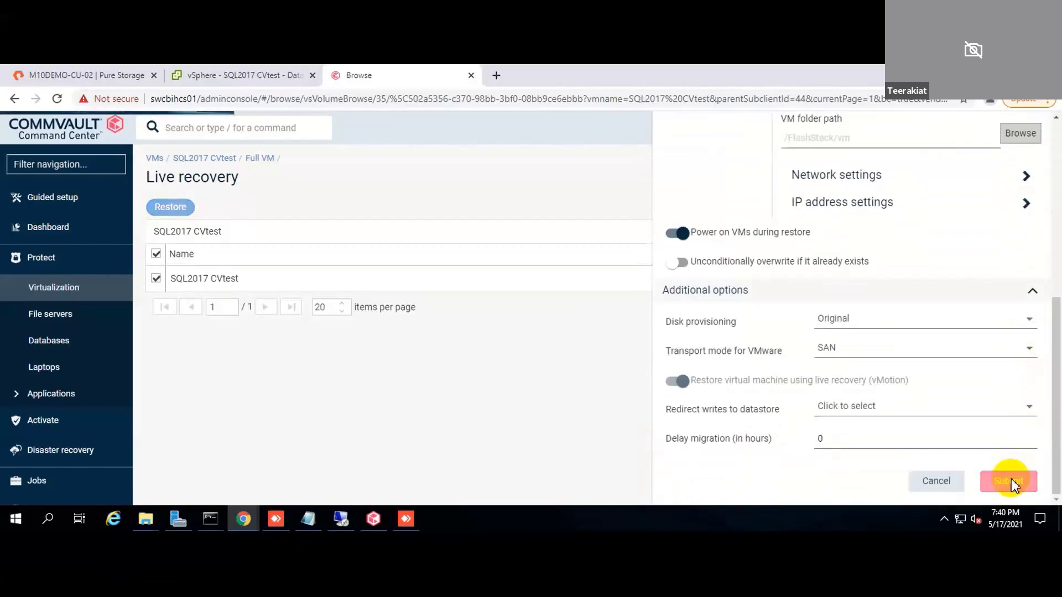
left_click(1010, 481)
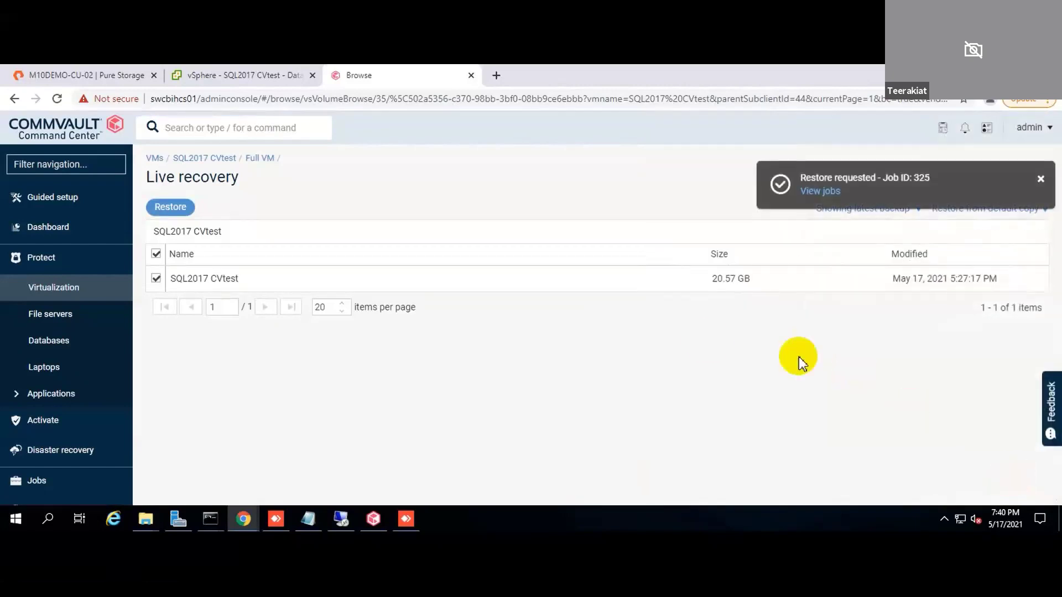
- Check the active restore job, then switch to vSphere Client and view the SQL2017 CVtest summary and recent tasks
left_click(35, 483)
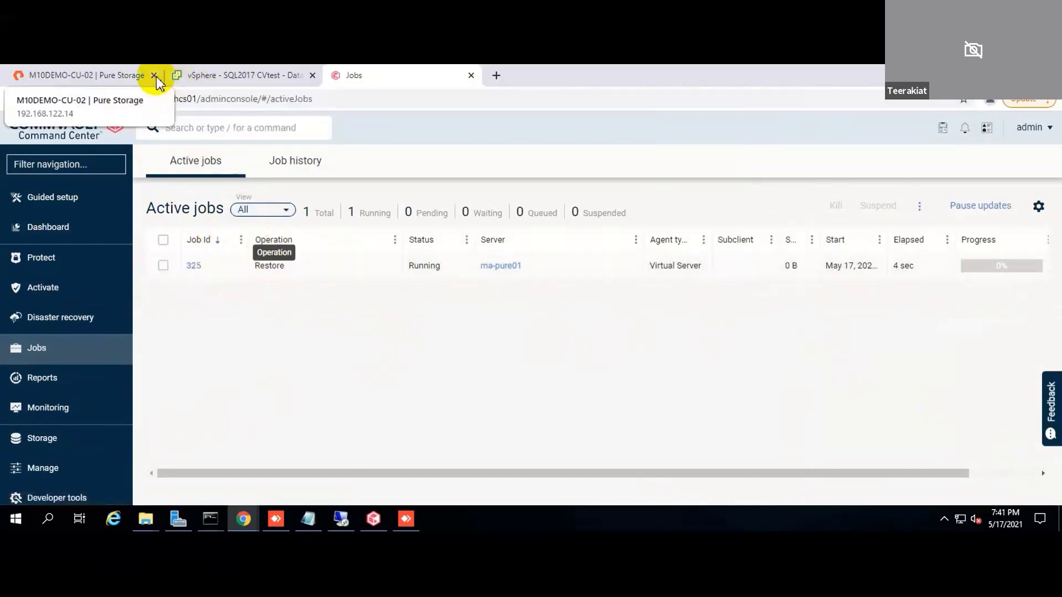
left_click(204, 74)
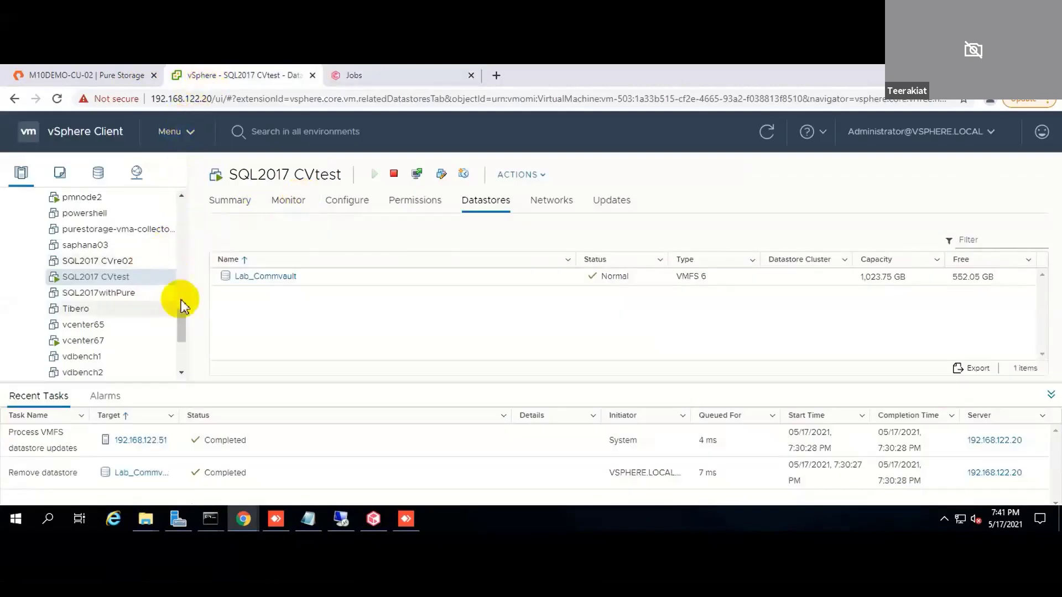
left_click(232, 208)
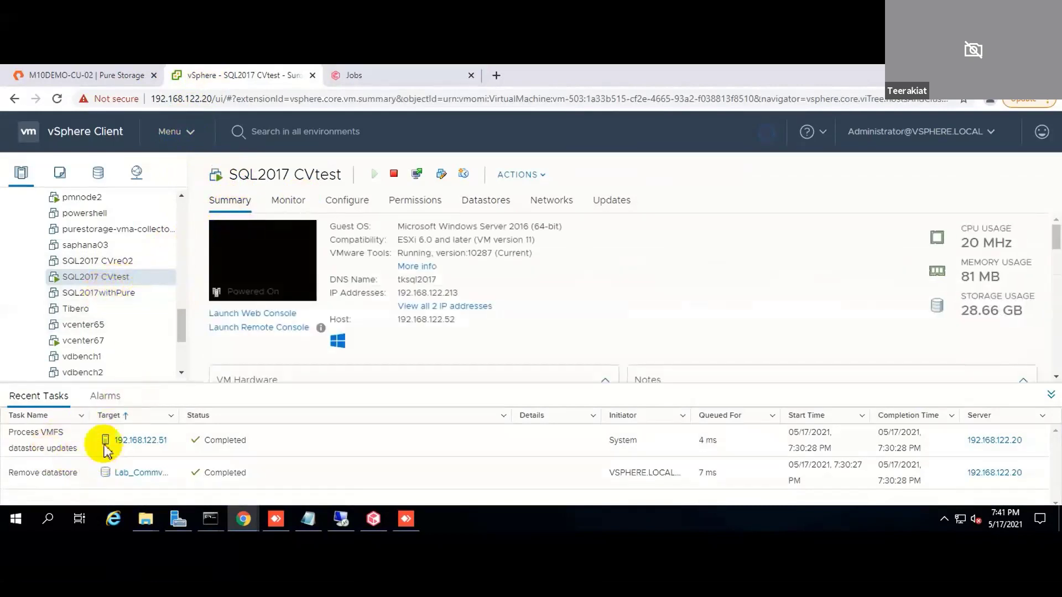
- Switch to the Pure Storage array console and examine the audit trail in the user settings for the restore's volume operations
left_click(110, 83)
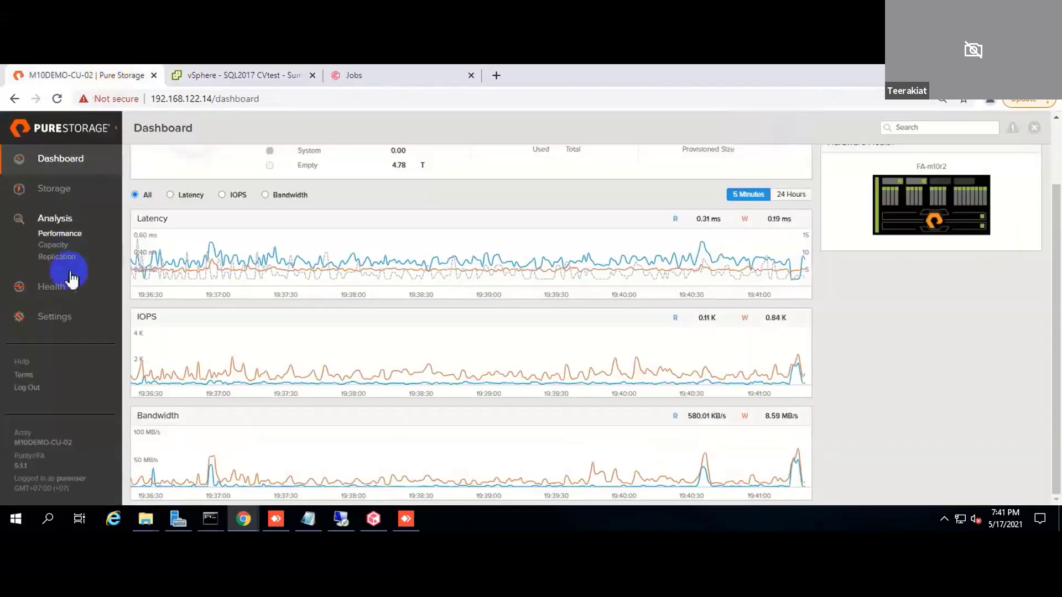
left_click(68, 320)
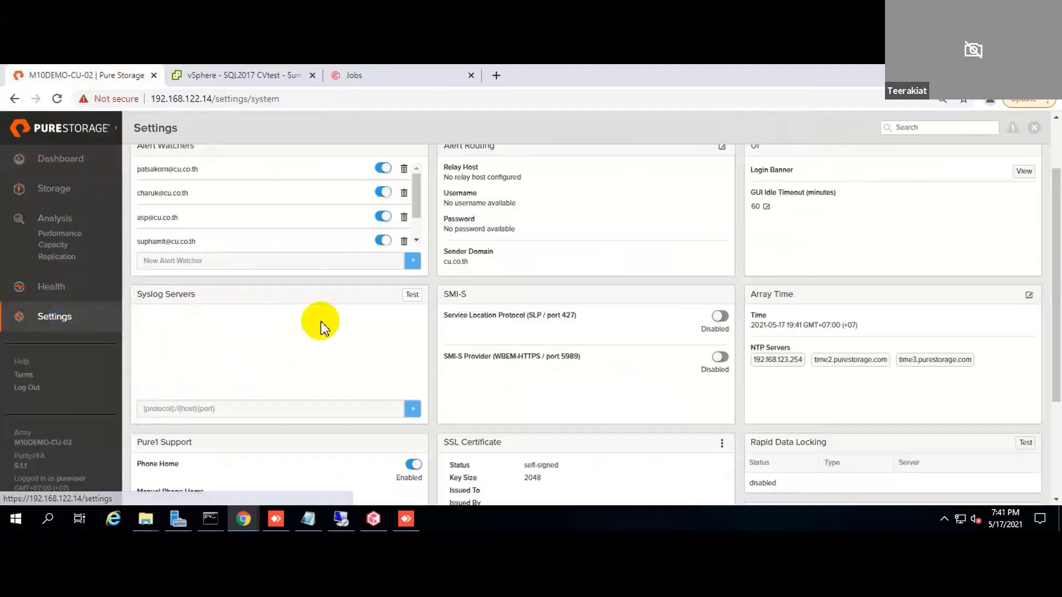
left_click_drag(1055, 267, 1057, 208)
left_click(246, 158)
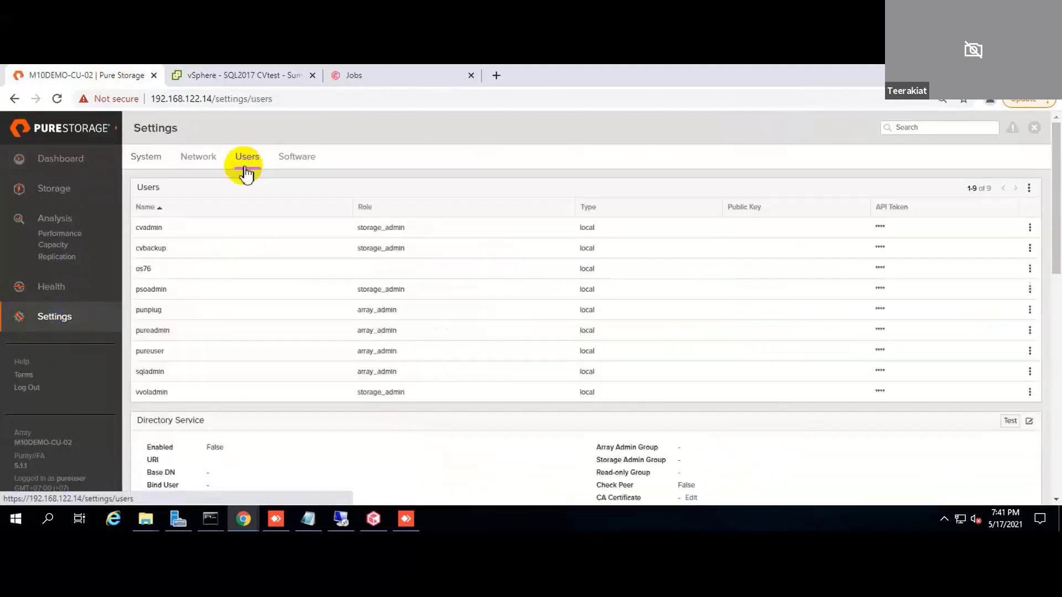
left_click_drag(1057, 285, 1056, 372)
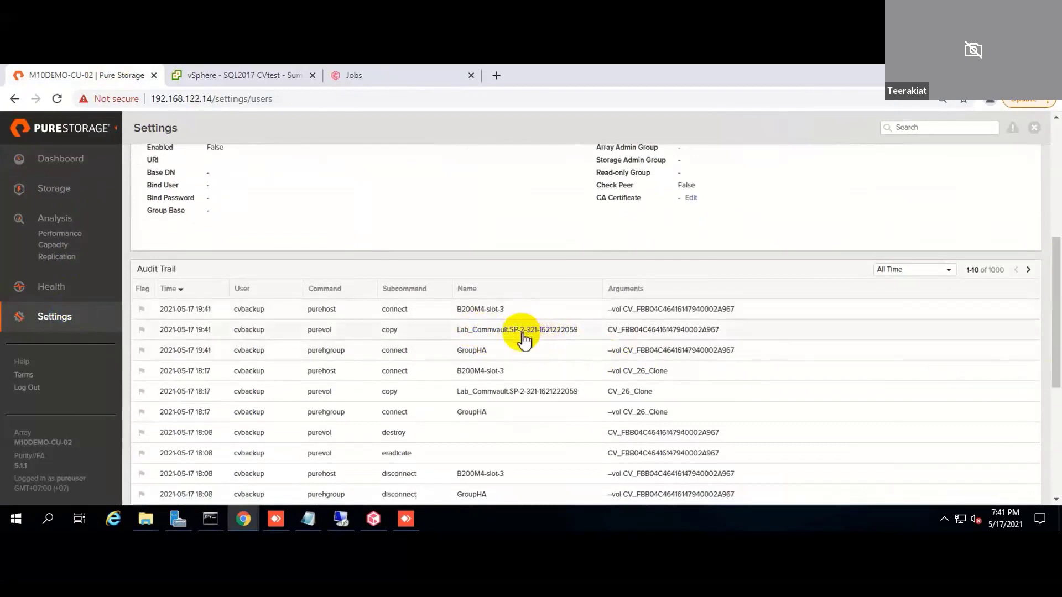
- Check the recent tasks in vSphere Client against the active restore job in Commvault Command Center
left_click(242, 76)
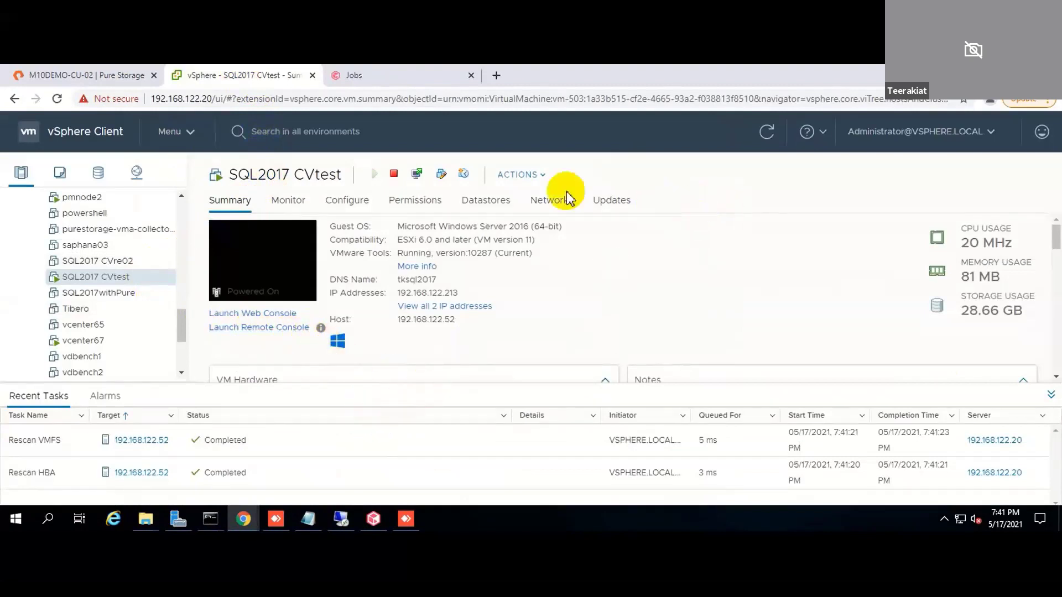
left_click(380, 80)
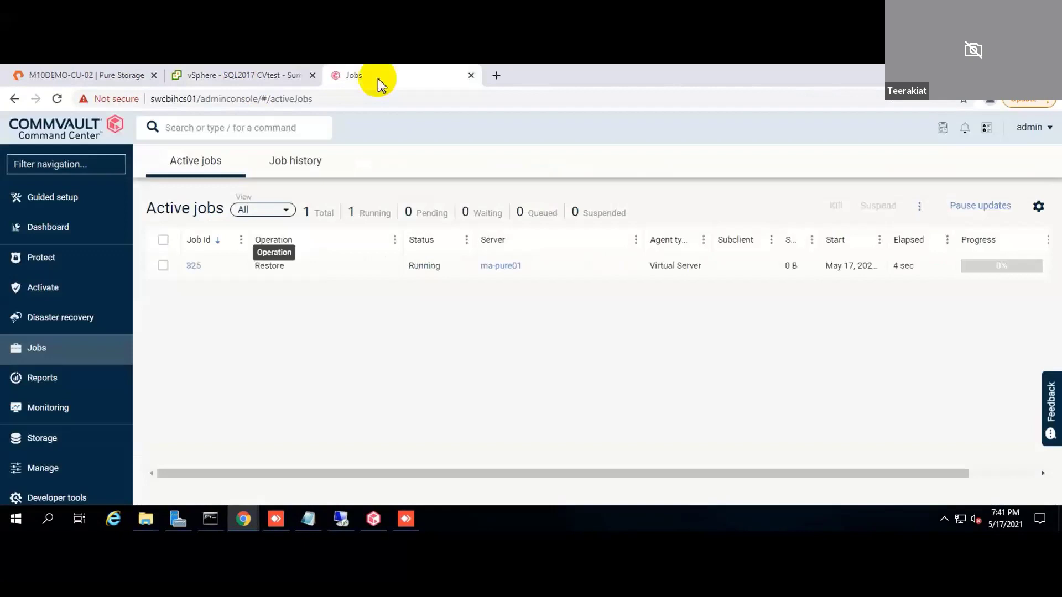
left_click(239, 77)
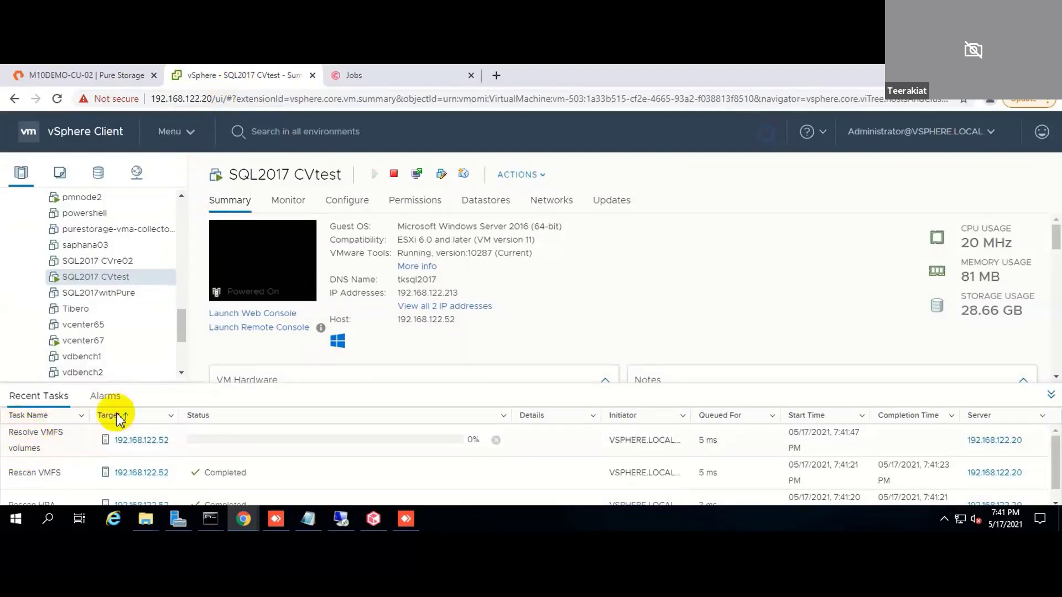
- Show the vSphere datastore inventory and view the summary of the Lab_Commvault_GX_BACKUP_321_2_244 datastore
left_click(103, 175)
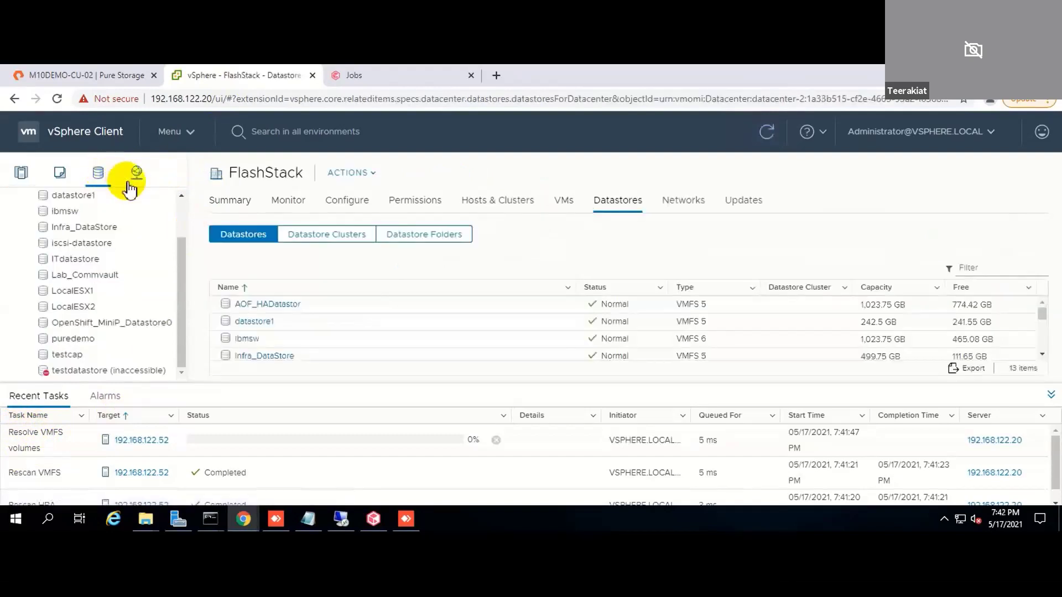
left_click(184, 304)
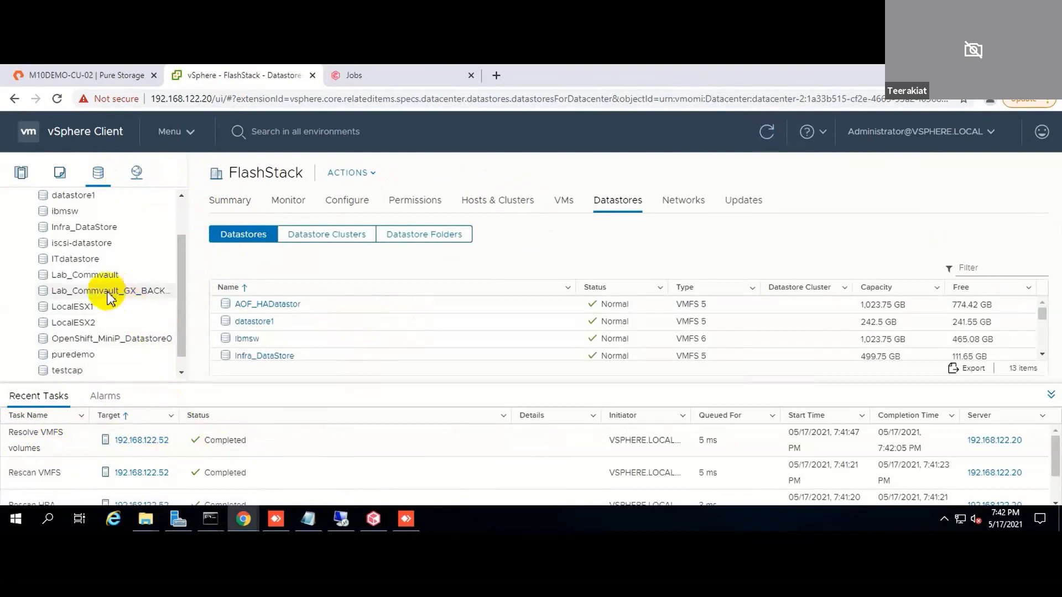
left_click(95, 292)
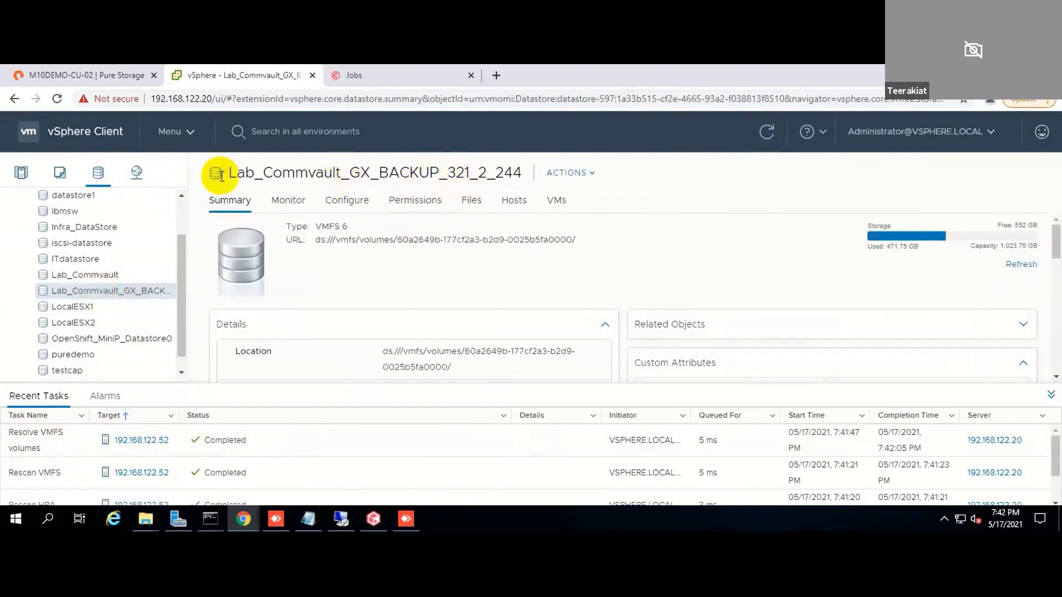
- Return to the VM inventory, widen its list, and examine the datastore and summary of SQL2017 CVtest_Liverecover
left_click(16, 175)
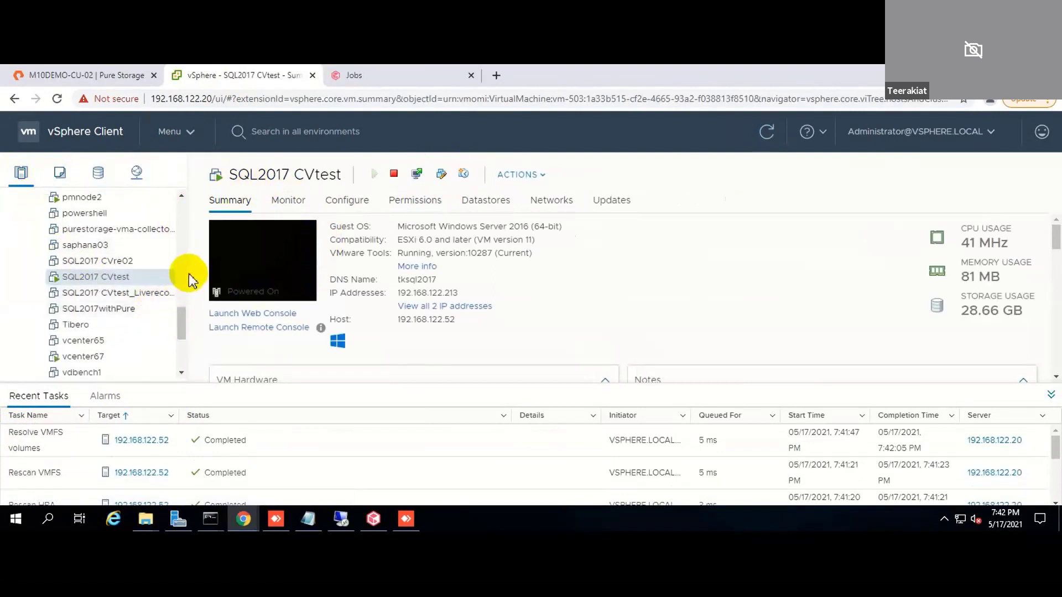
left_click_drag(187, 274, 214, 273)
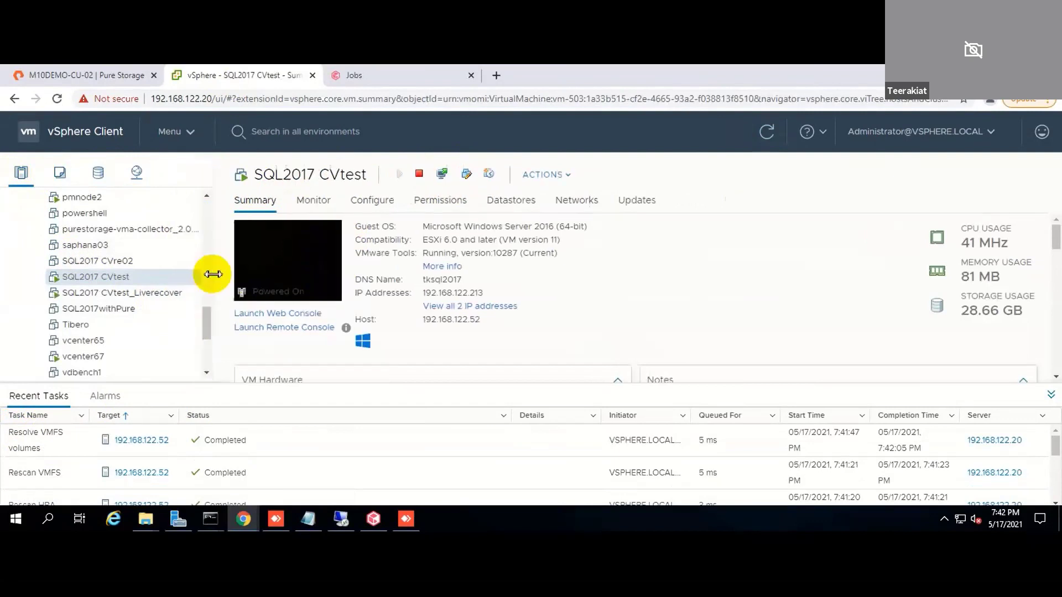
left_click(155, 297)
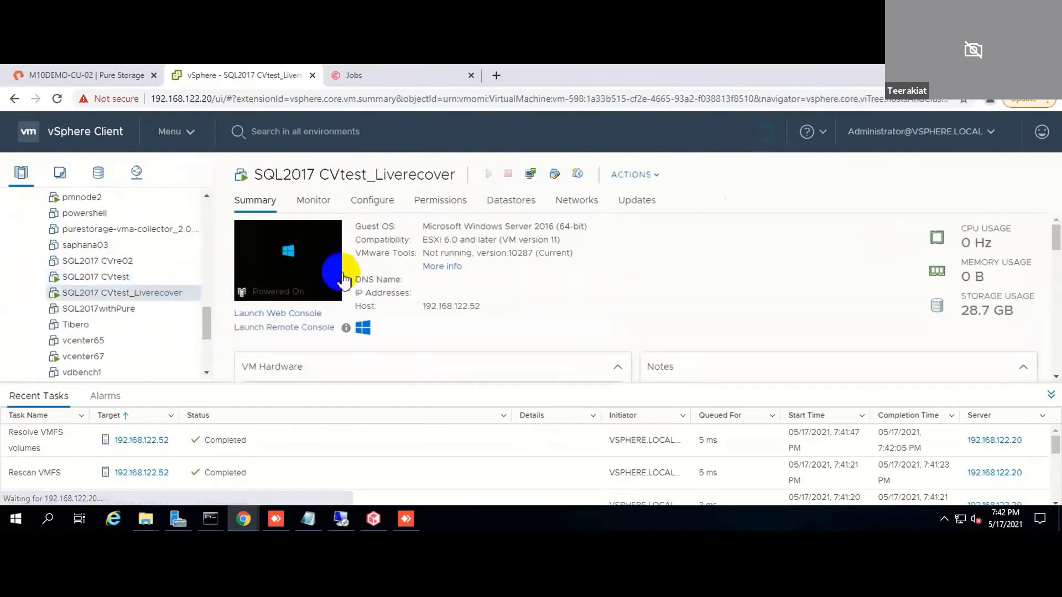
left_click(505, 204)
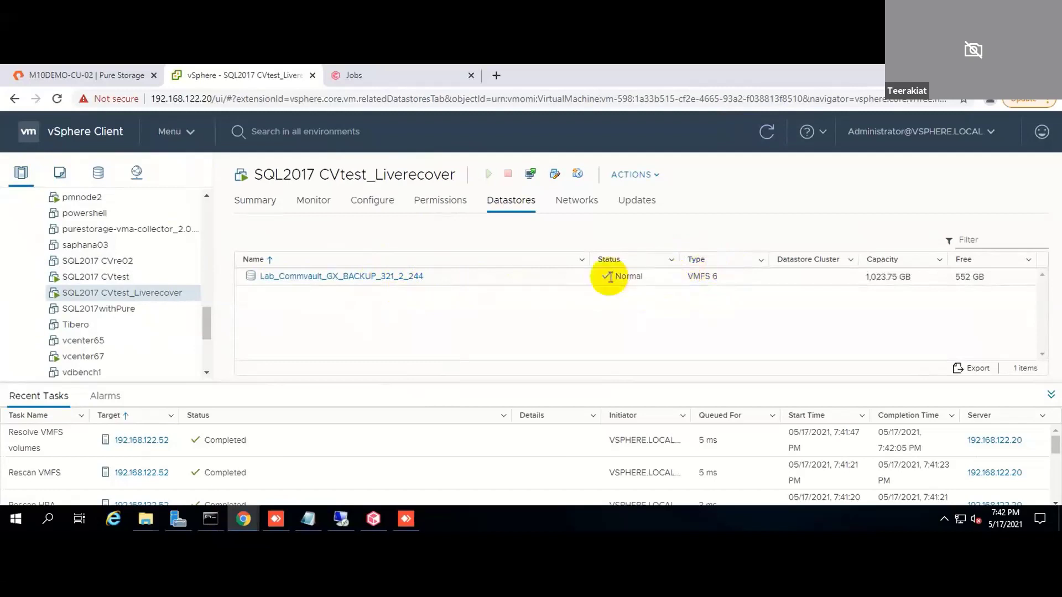
left_click(260, 208)
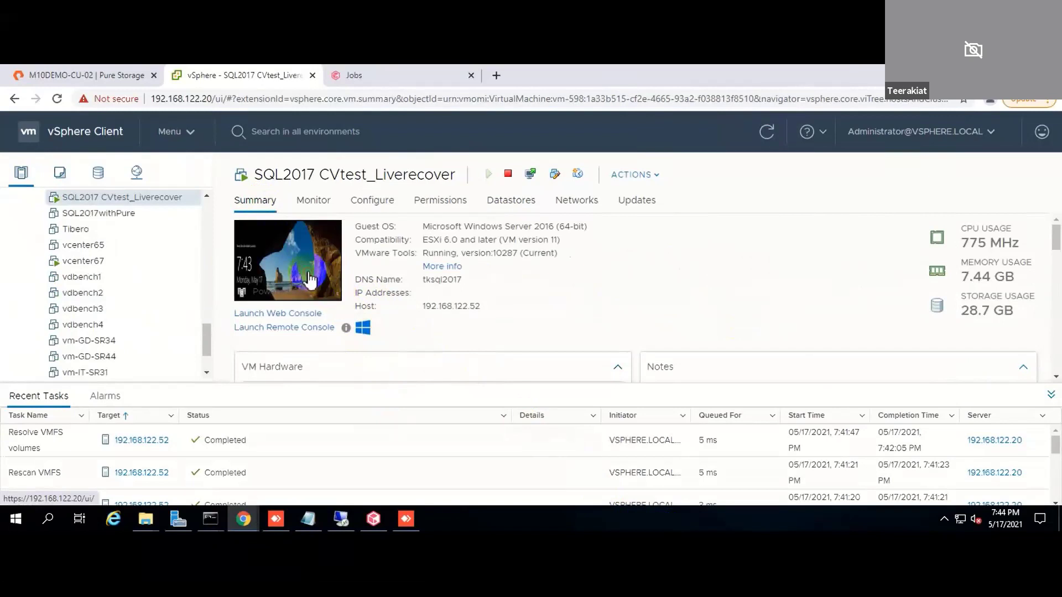
- Launch the Web Console of the SQL2017 CVtest_Liverecover VM to view its screen
left_click(336, 277)
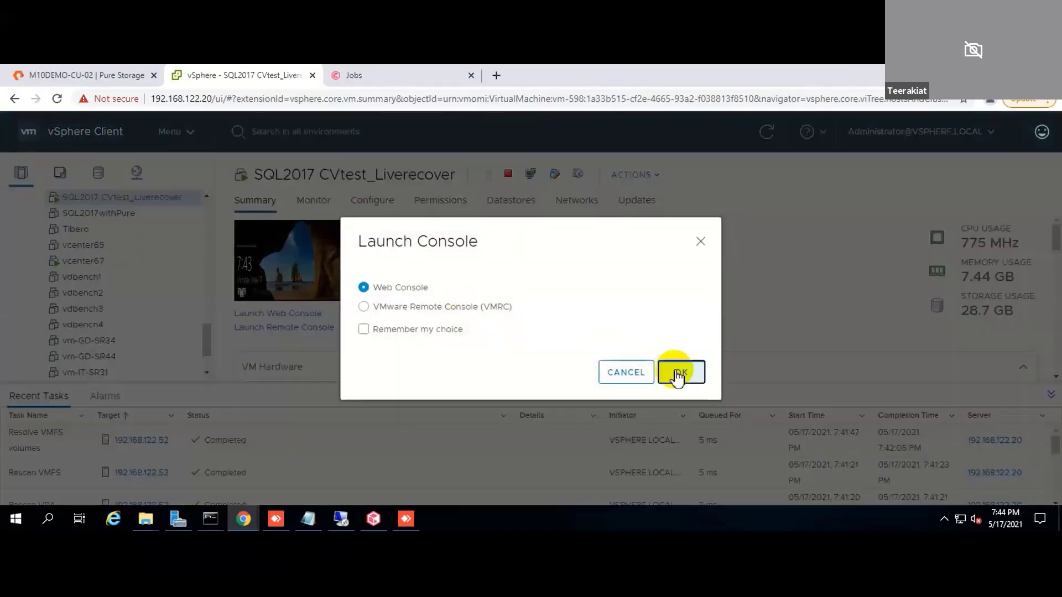
left_click(678, 375)
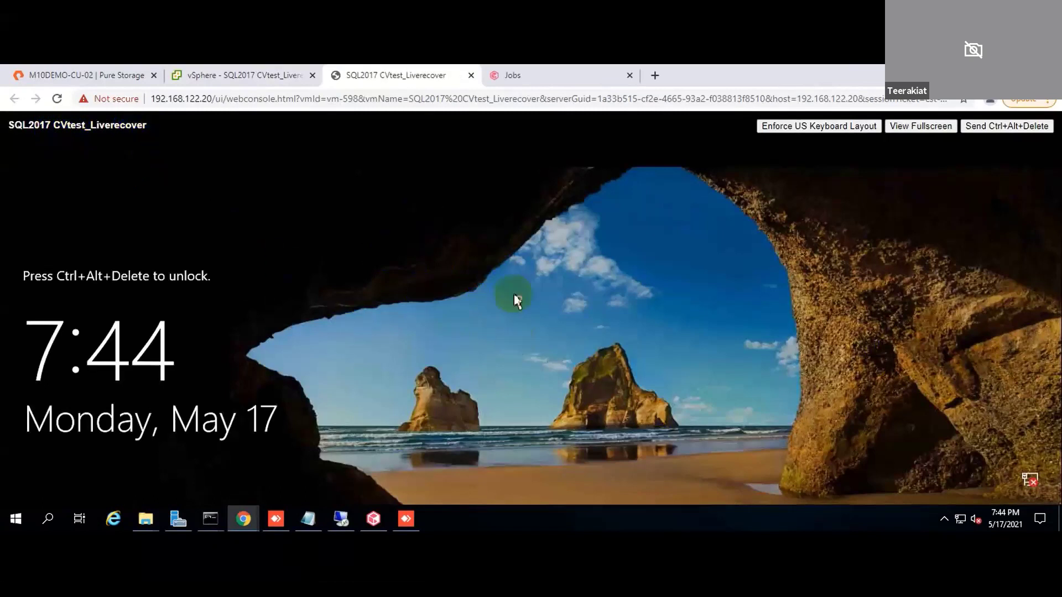
mouse_move(976, 358)
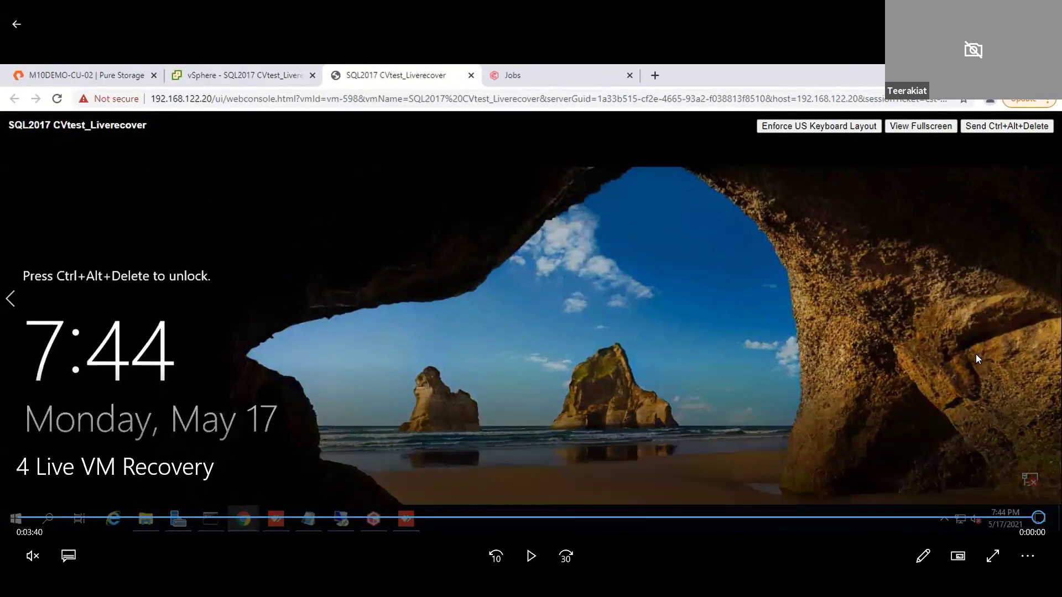